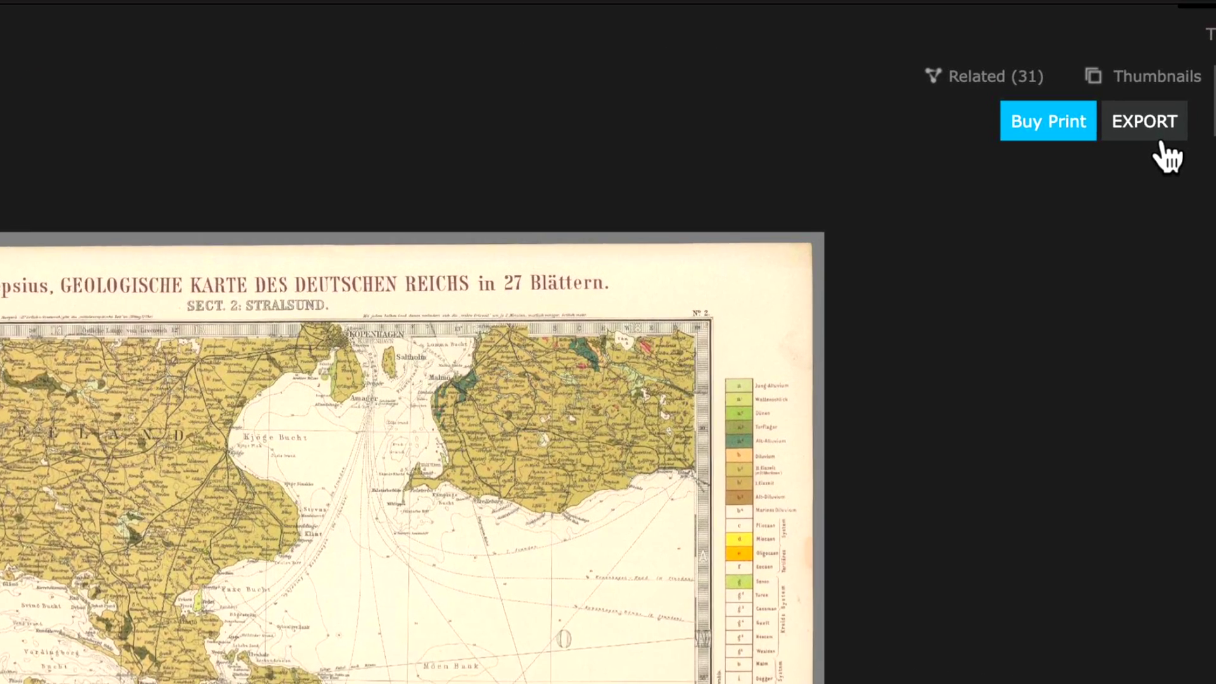
Open the export options for the Stralsund geological map sheet
click(1172, 114)
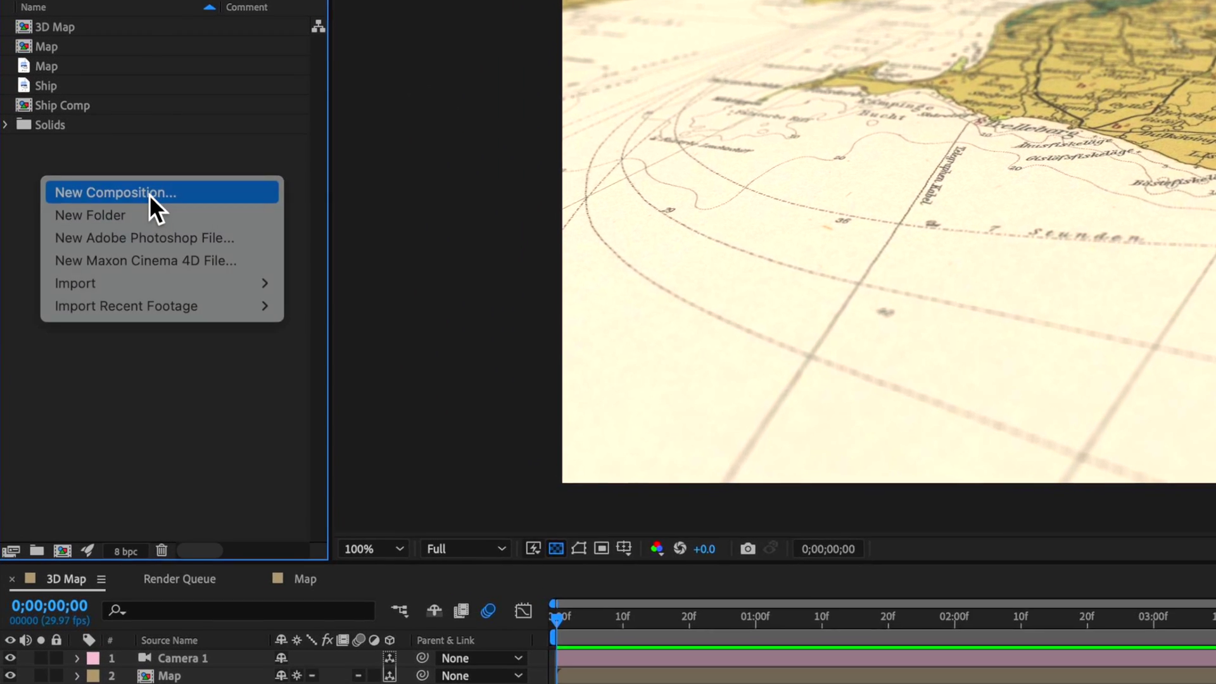
In After Effects, create a new 1920x1080 composition named Map with a duration of 0;00;06;00
click(152, 215)
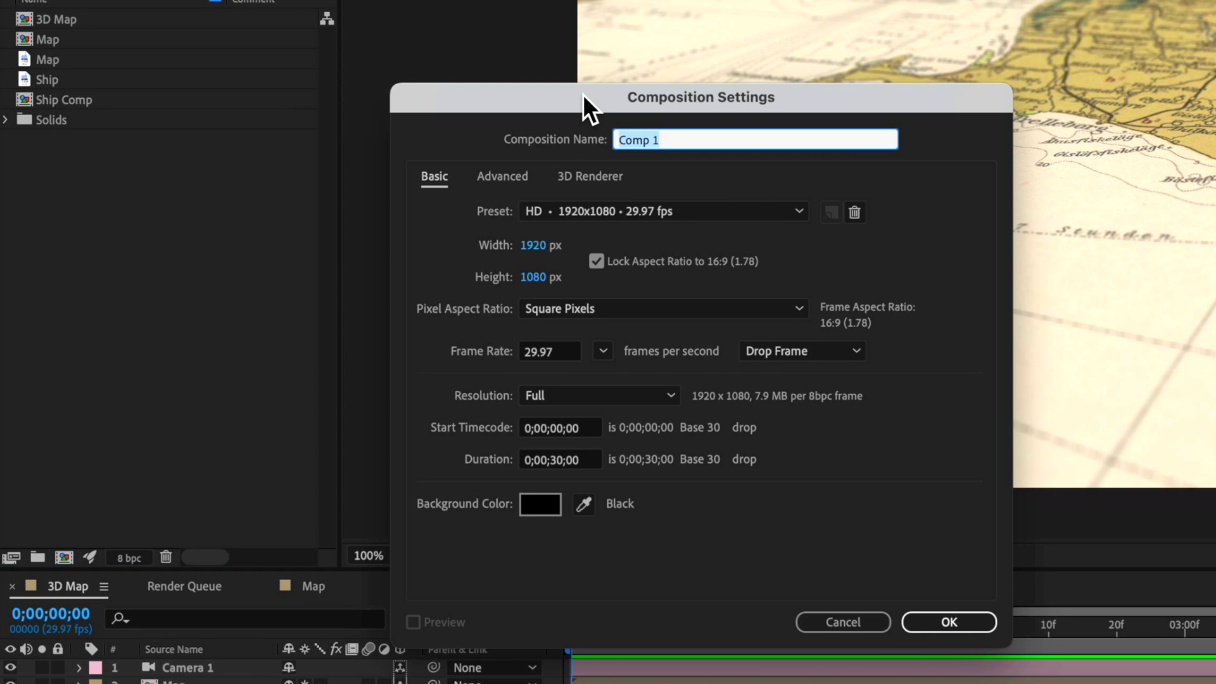
drag(583, 94, 592, 93)
text(Map)
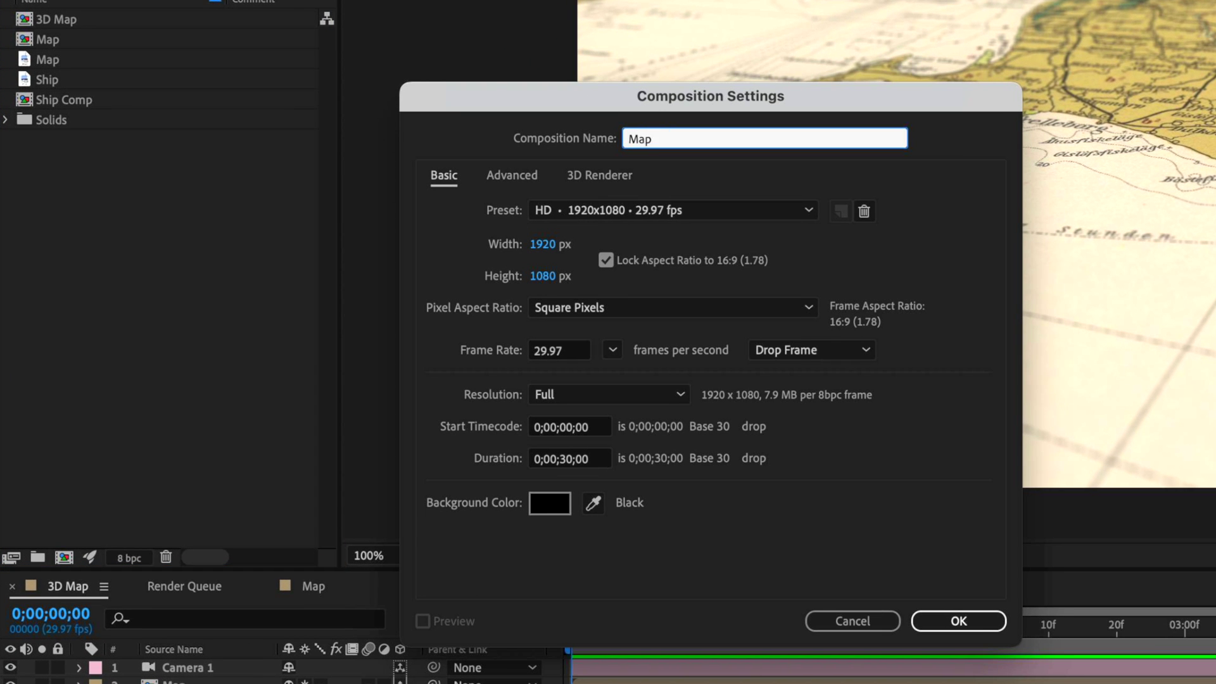
double_click(566, 458)
text(06)
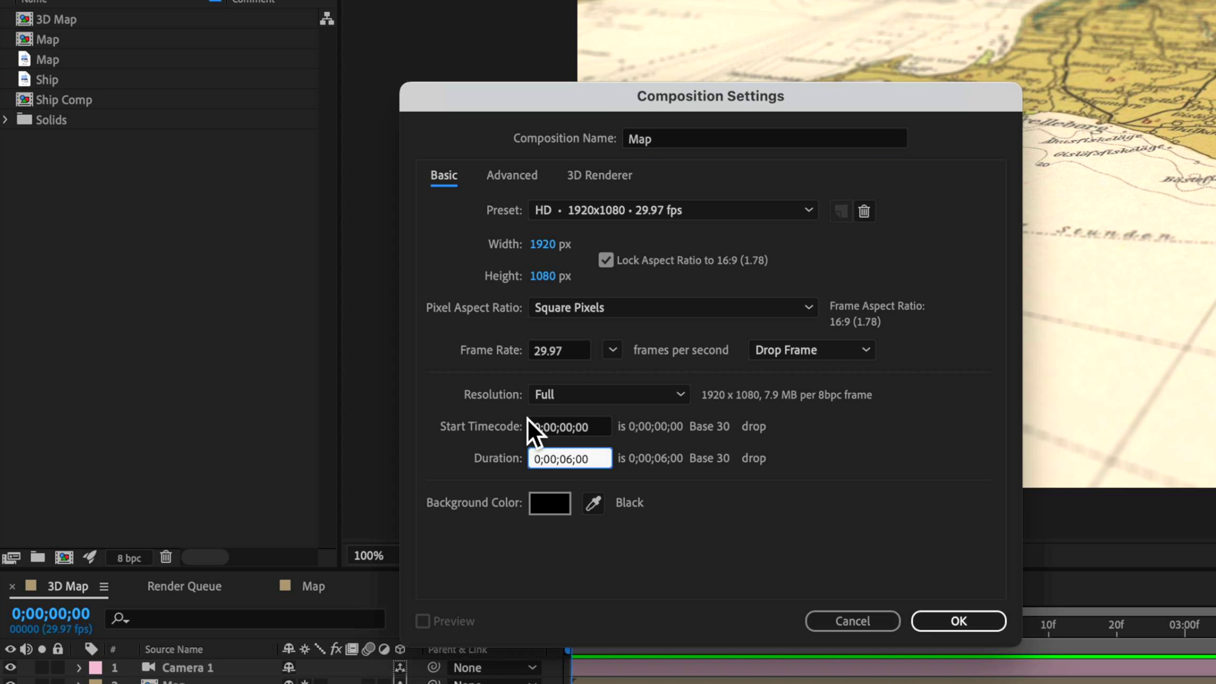
click(976, 626)
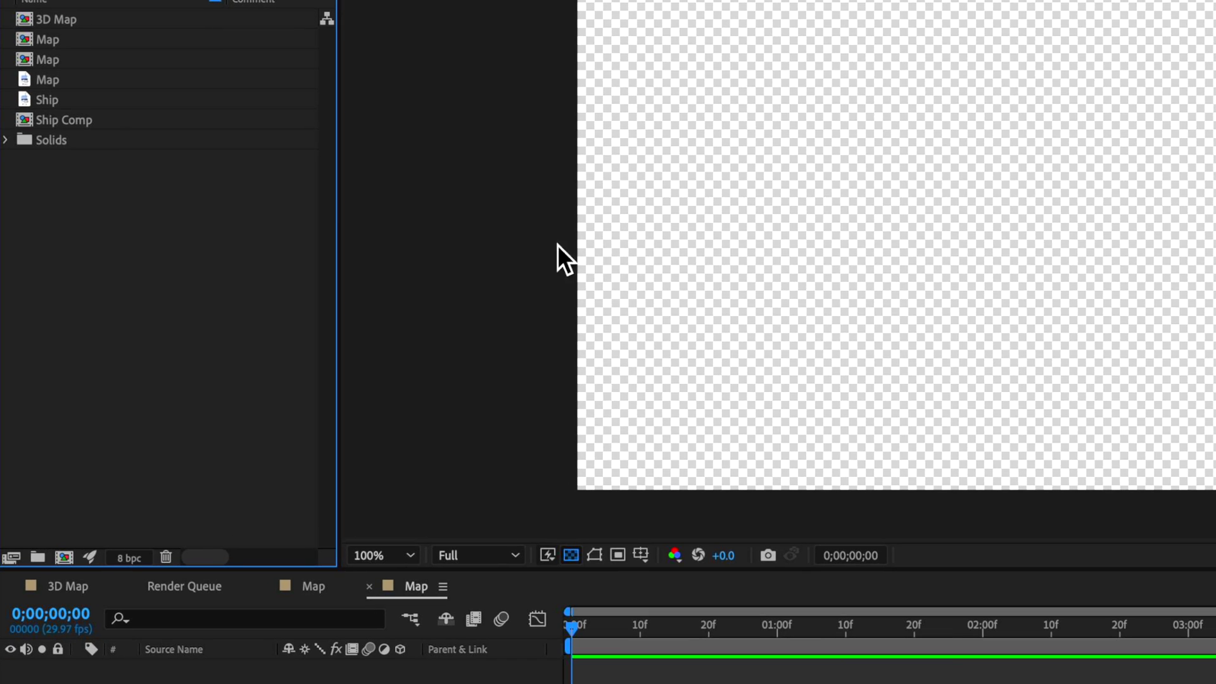
View the imported Map image as footage and create a new composition from that image
double_click(52, 180)
right_click(40, 82)
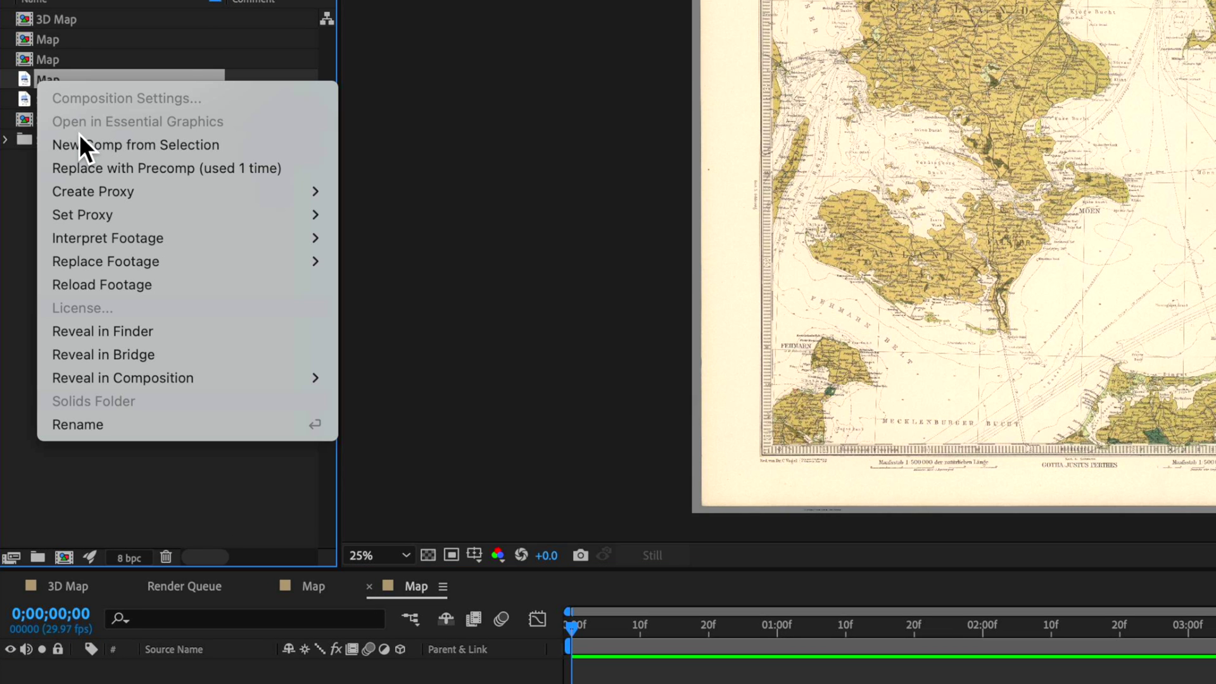
click(28, 203)
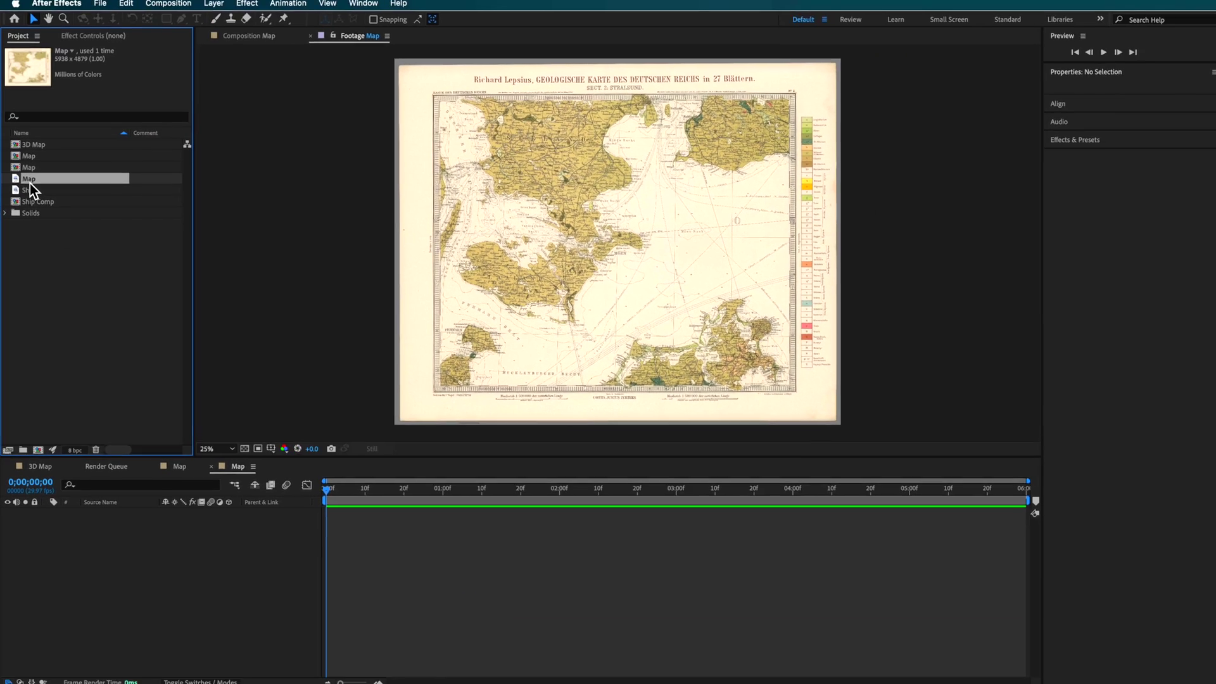
right_click(38, 146)
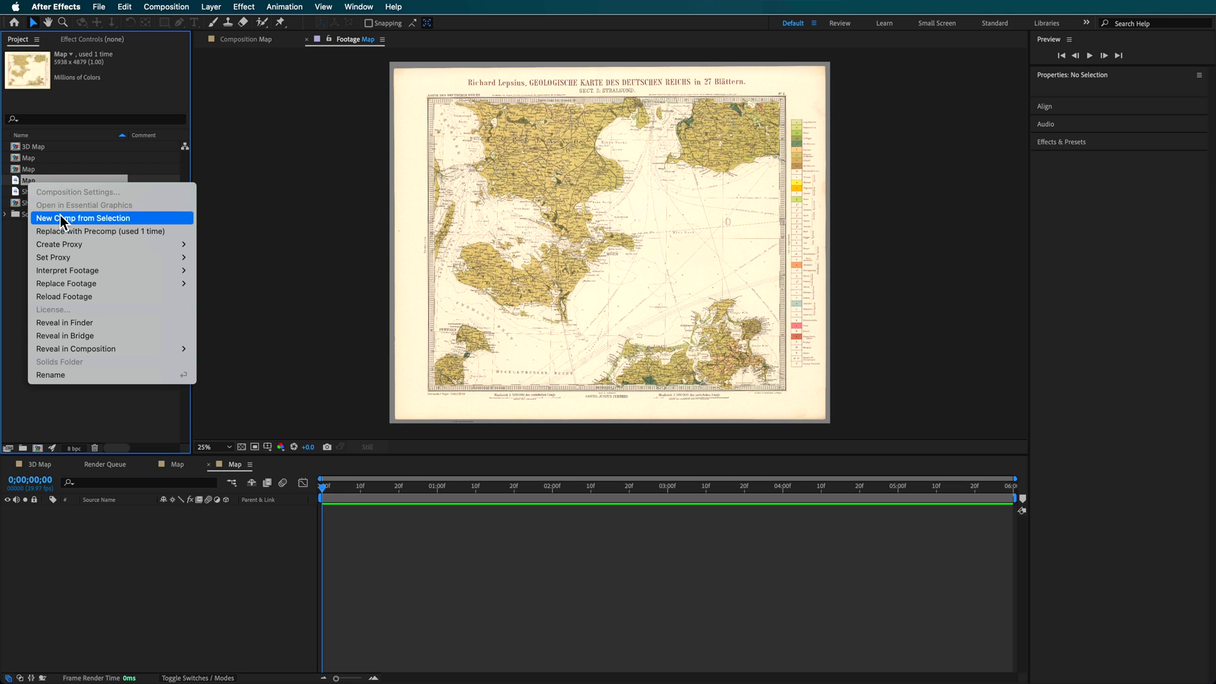
click(82, 191)
Draw a curved route with the Pen tool from the Trelleborg coast across the sea to the southern tip of Falster
scroll(476, 228, down, 4)
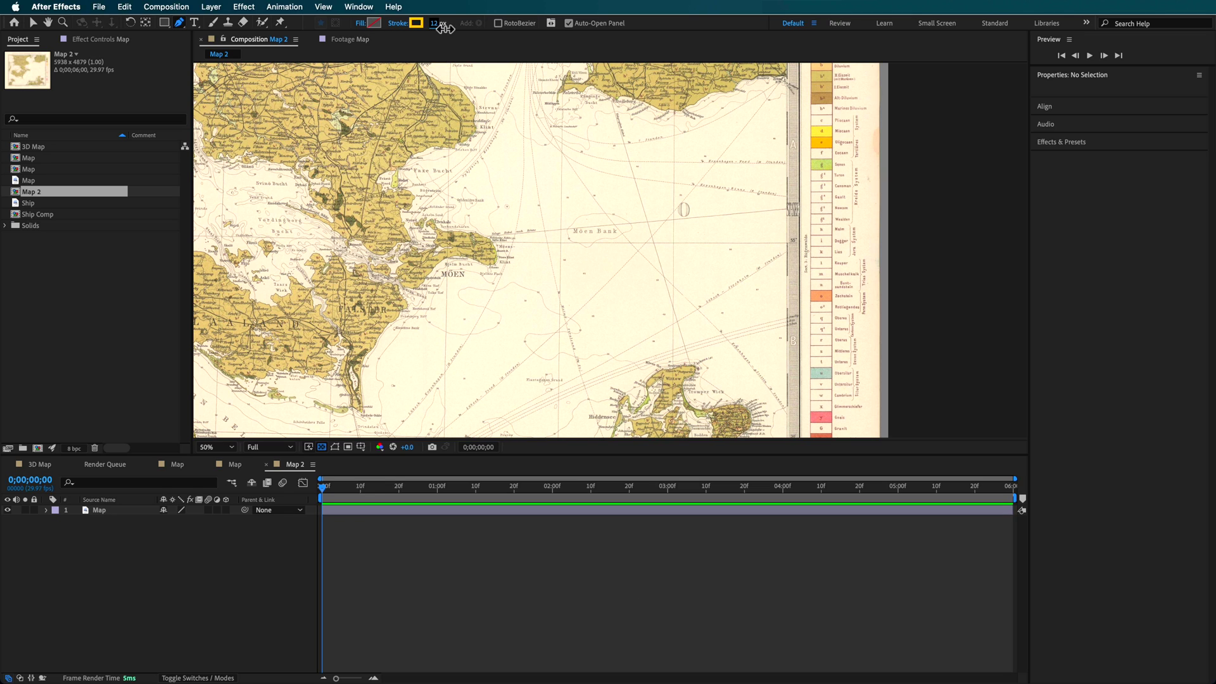
click(618, 104)
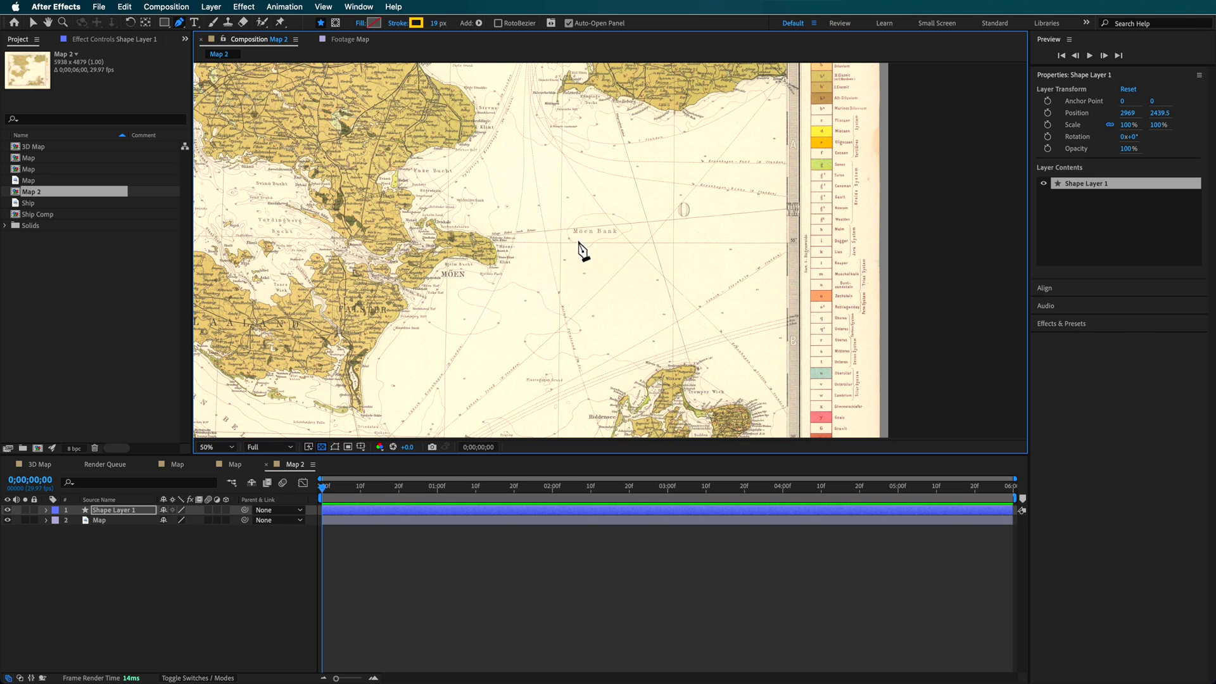
drag(551, 247, 492, 300)
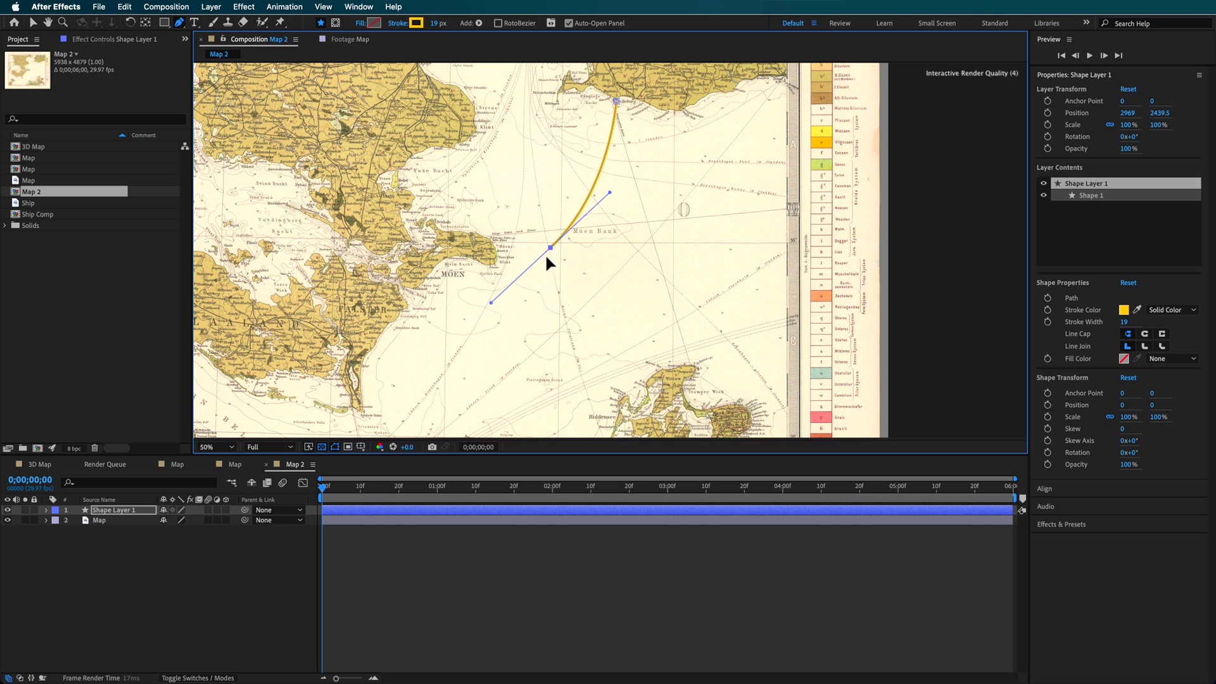
drag(546, 257, 526, 275)
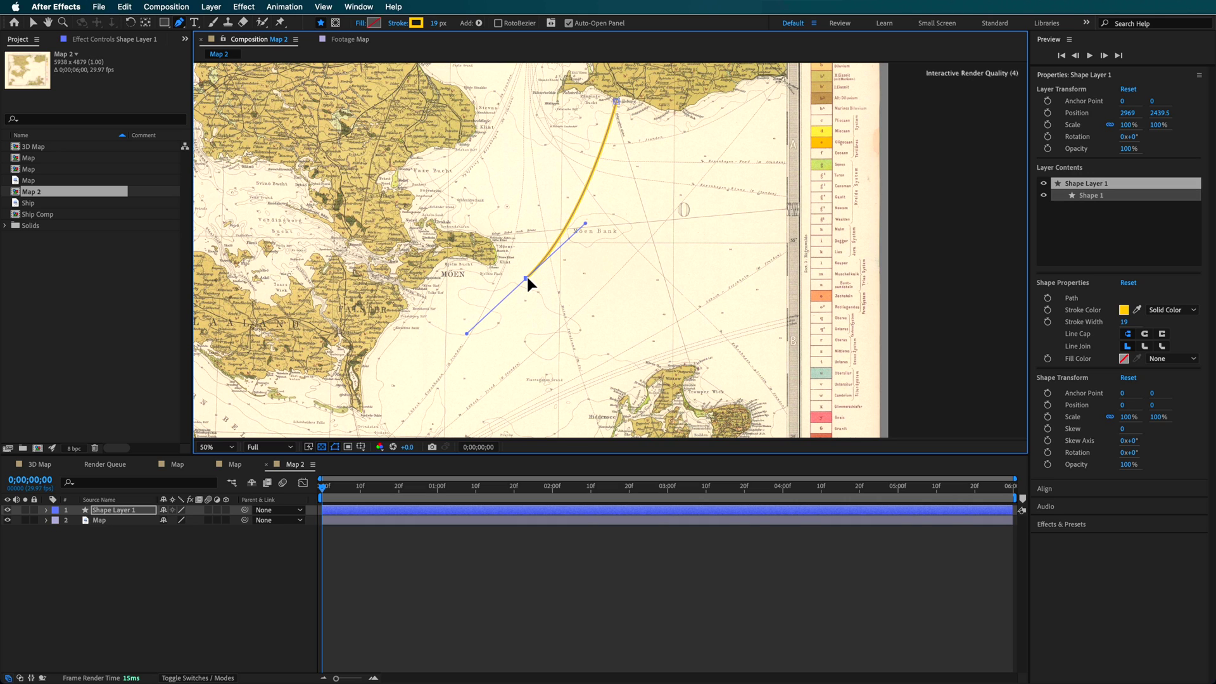
click(365, 409)
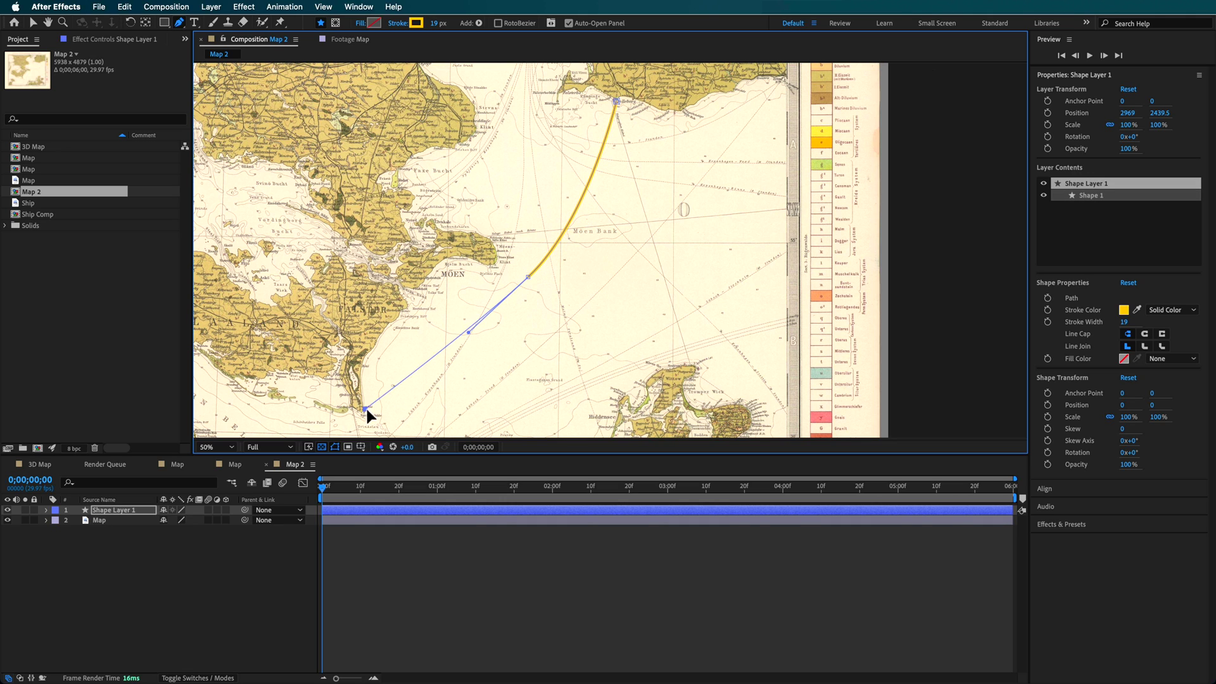
click(421, 553)
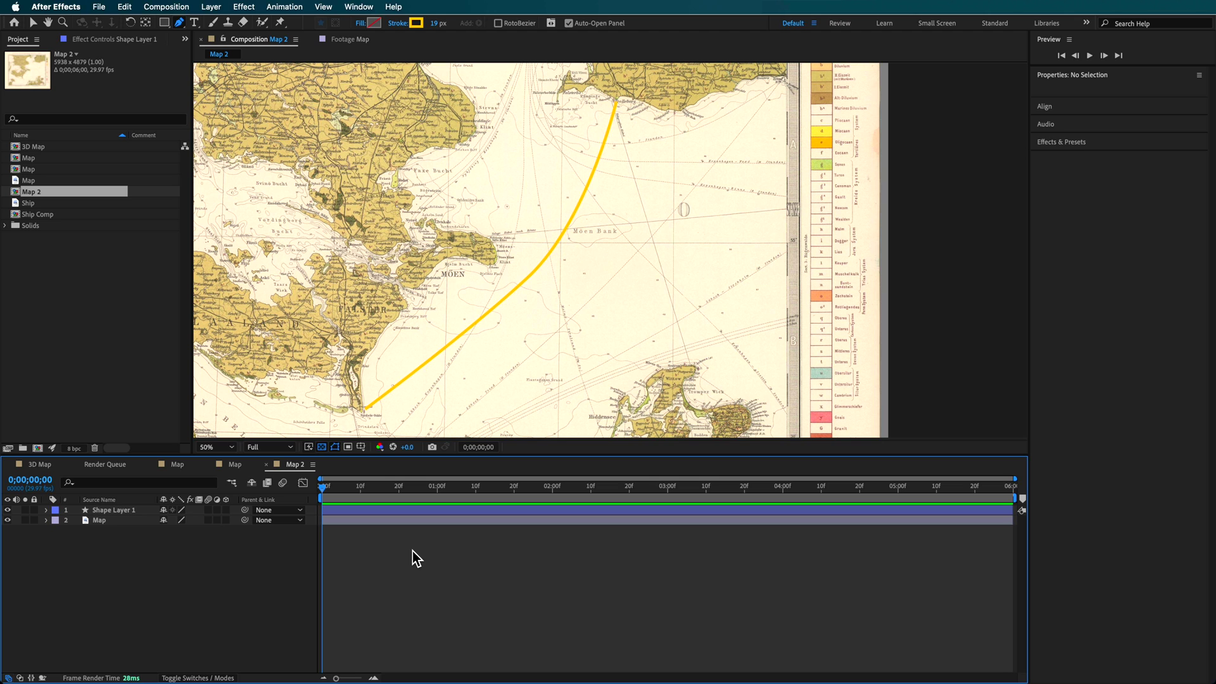
Add a dash and a gap to the route's Stroke 1, with Dash at 63 and Gap at 14
click(110, 511)
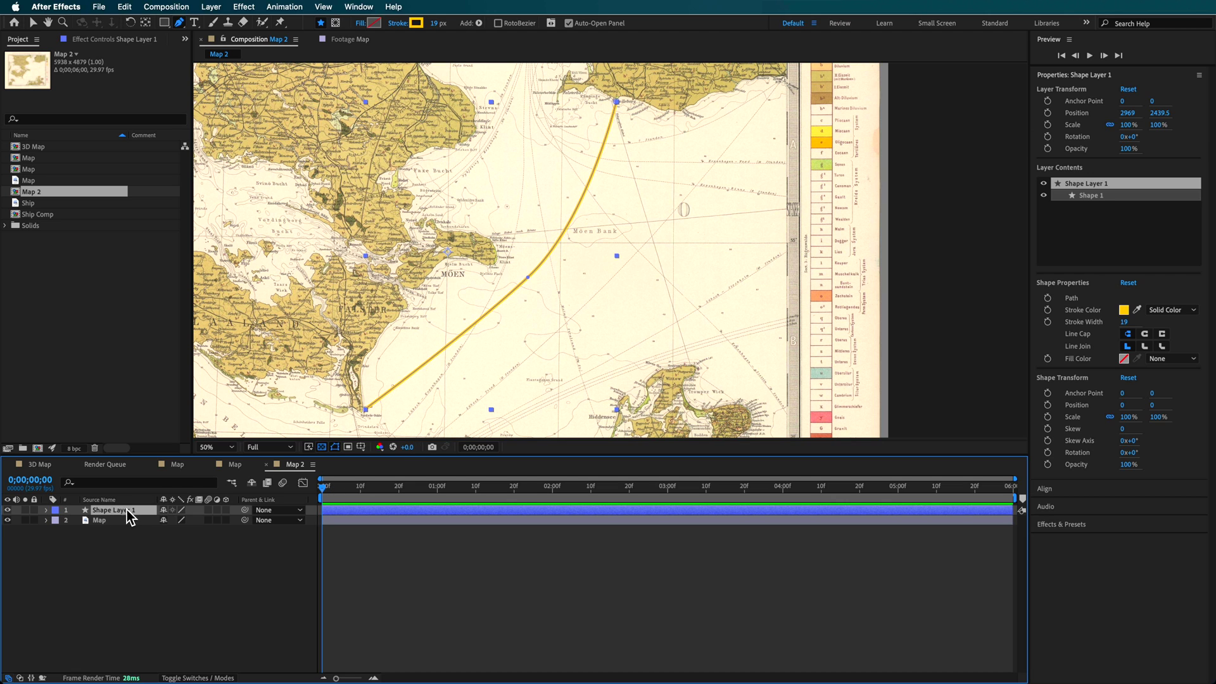
click(47, 510)
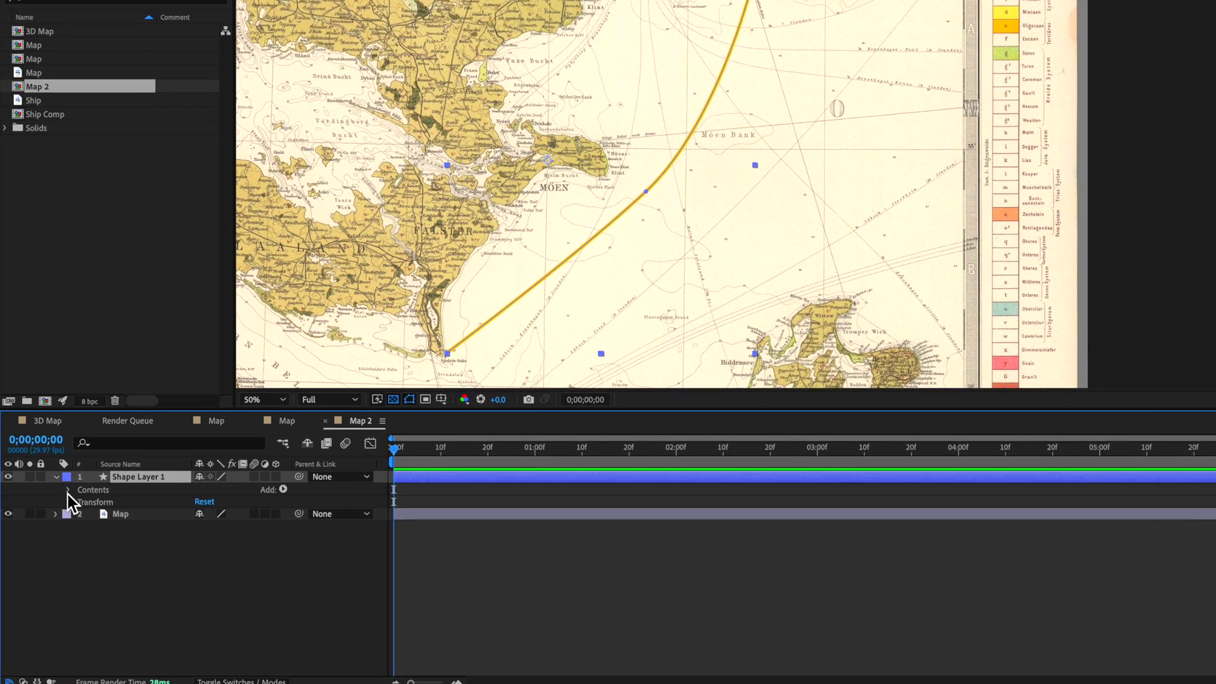
click(68, 491)
click(82, 502)
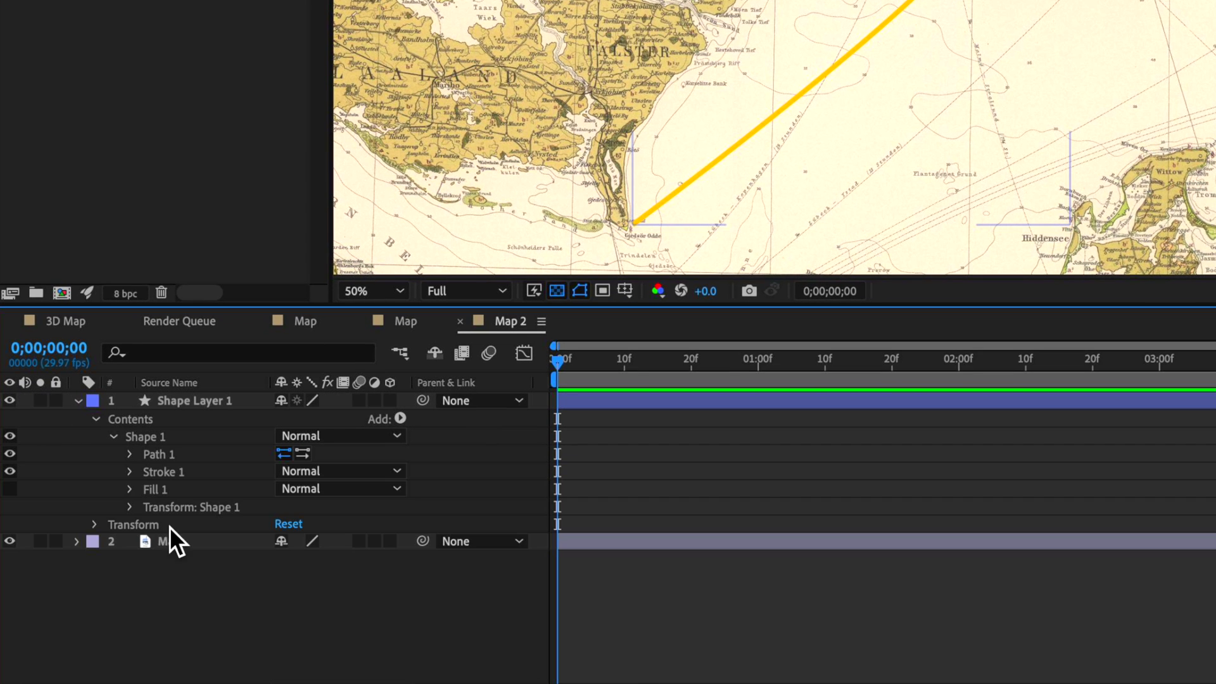
click(131, 474)
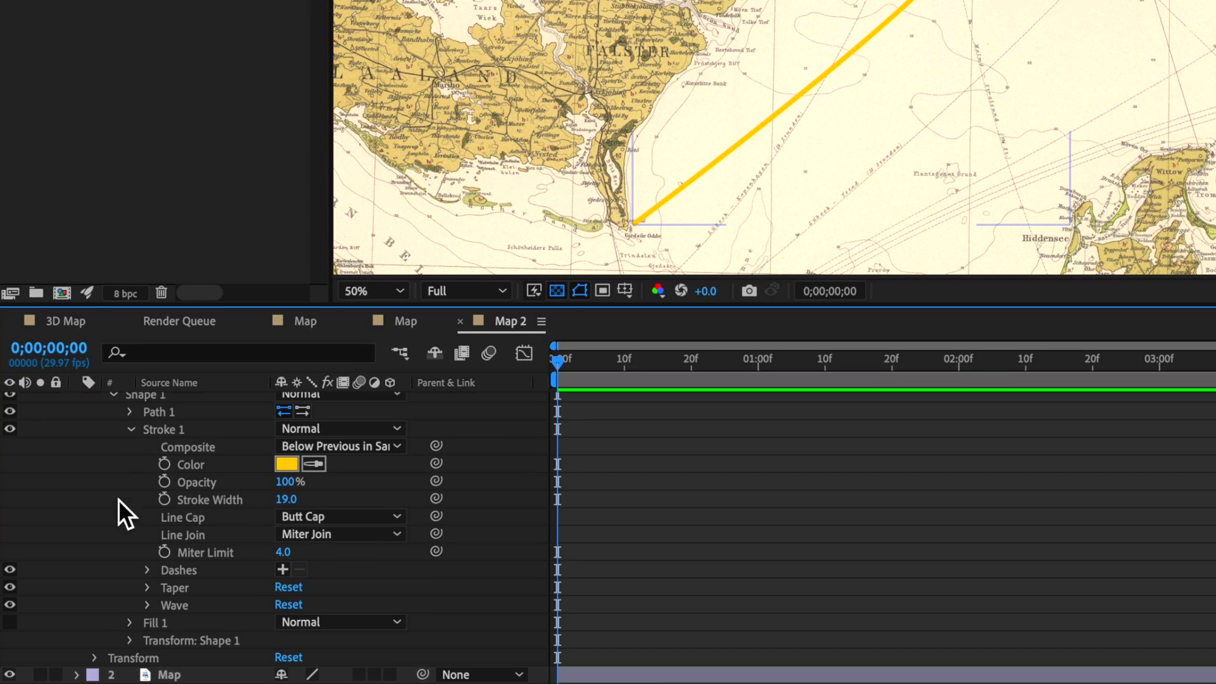
click(283, 570)
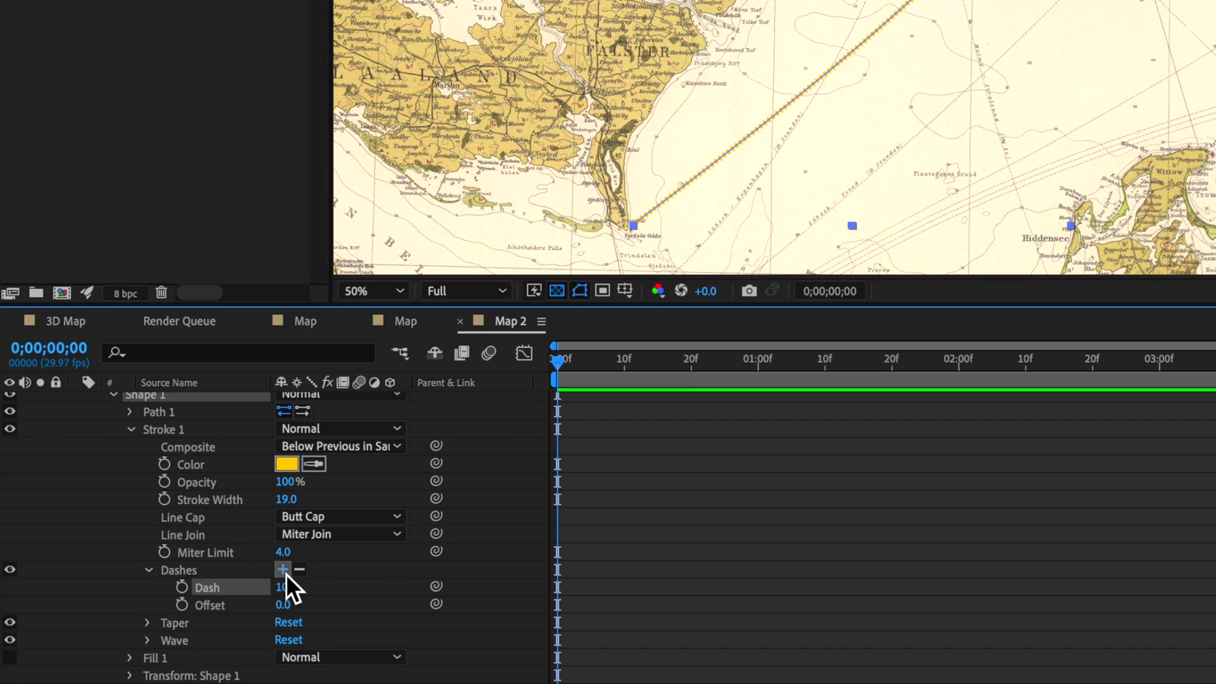
click(285, 572)
drag(289, 589, 348, 576)
key(.)
drag(567, 111, 571, 237)
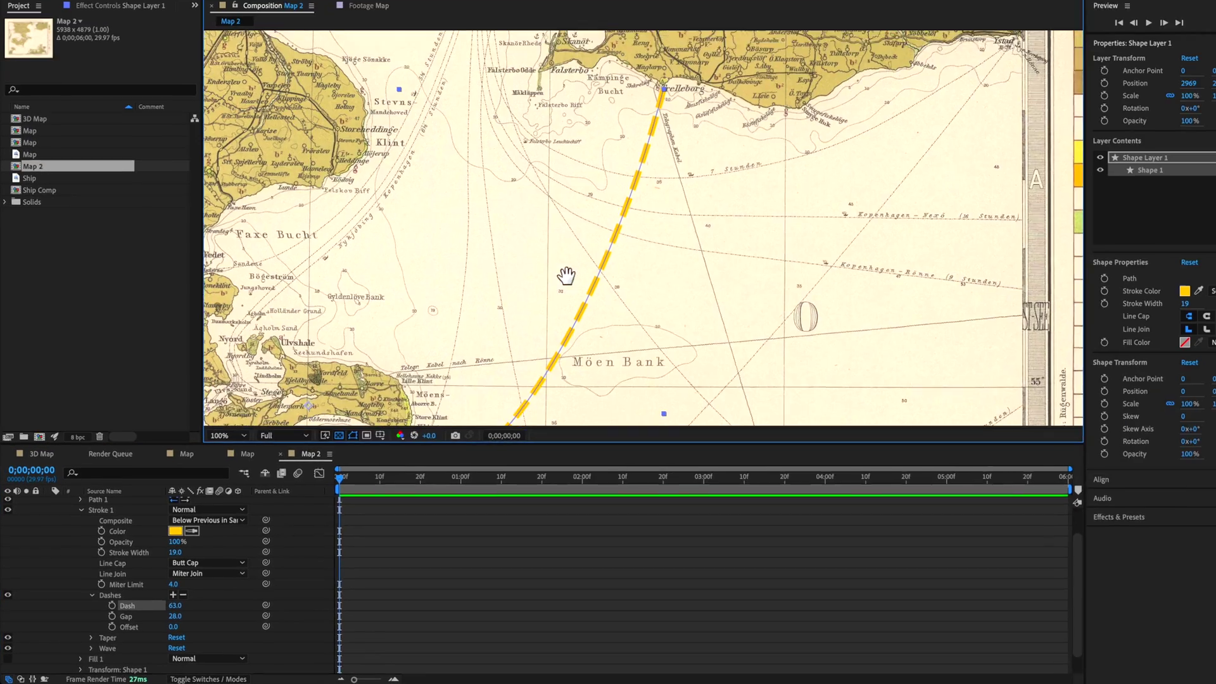
drag(177, 624, 166, 618)
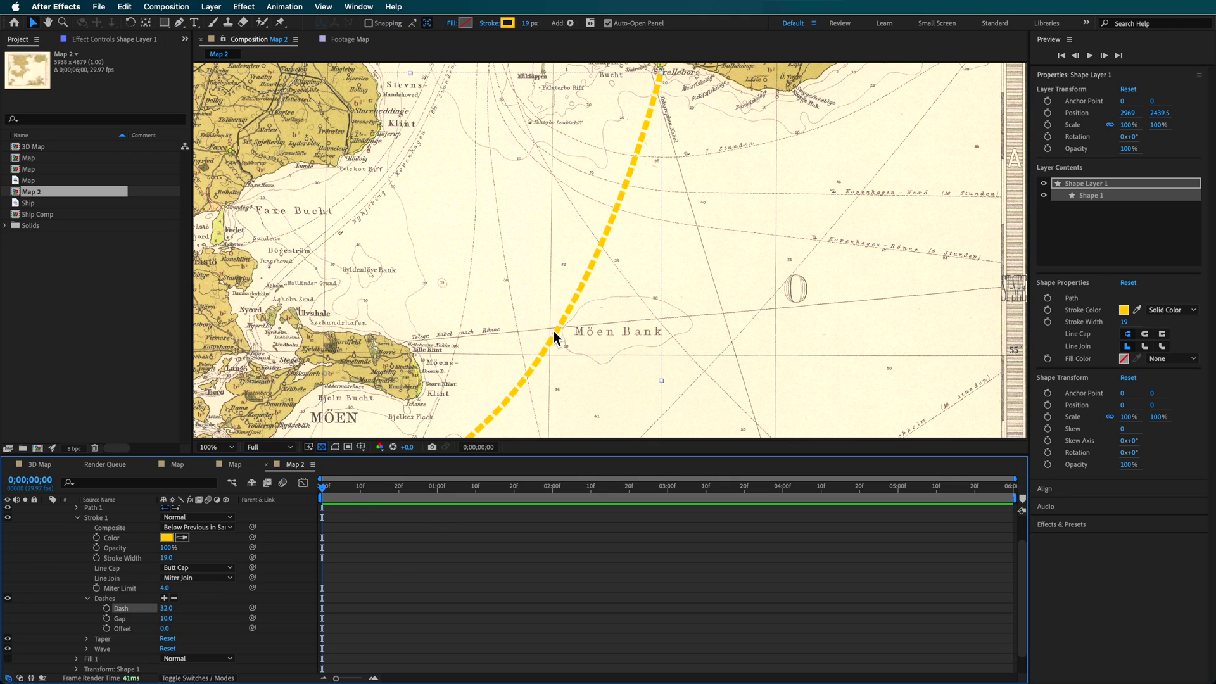
Add a Trim Paths operator to Shape 1 of the route and expand its properties
key(space)
drag(529, 376, 784, 59)
drag(678, 226, 431, 441)
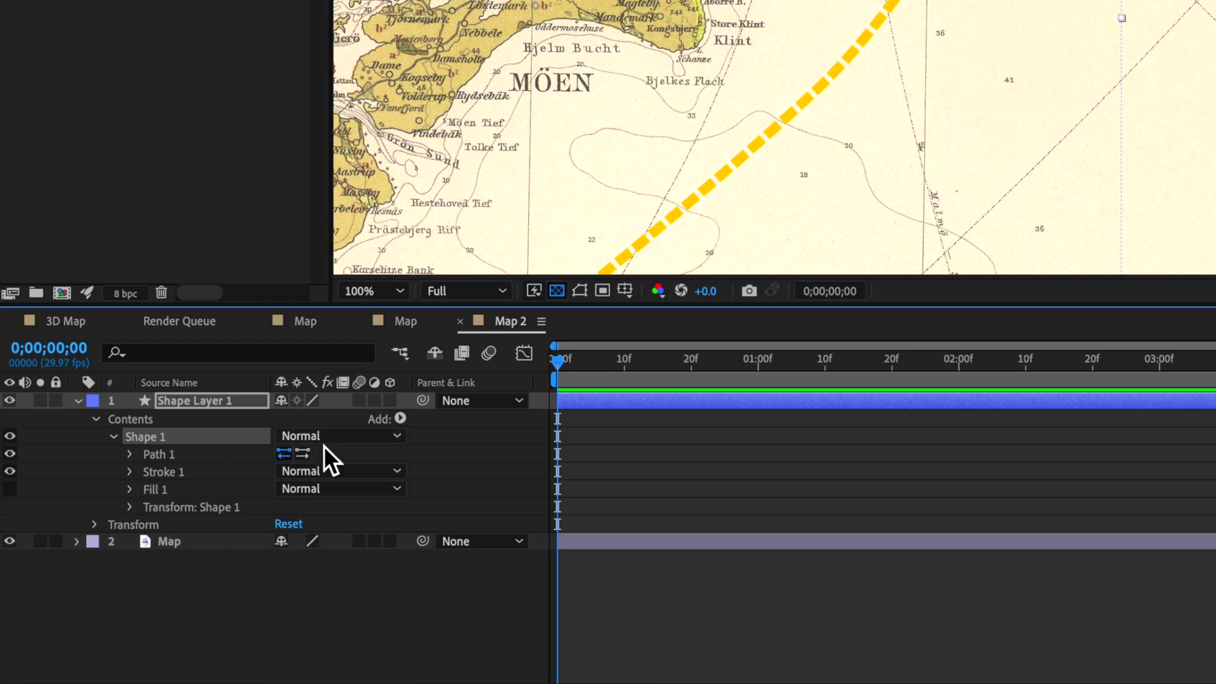
click(400, 418)
click(467, 587)
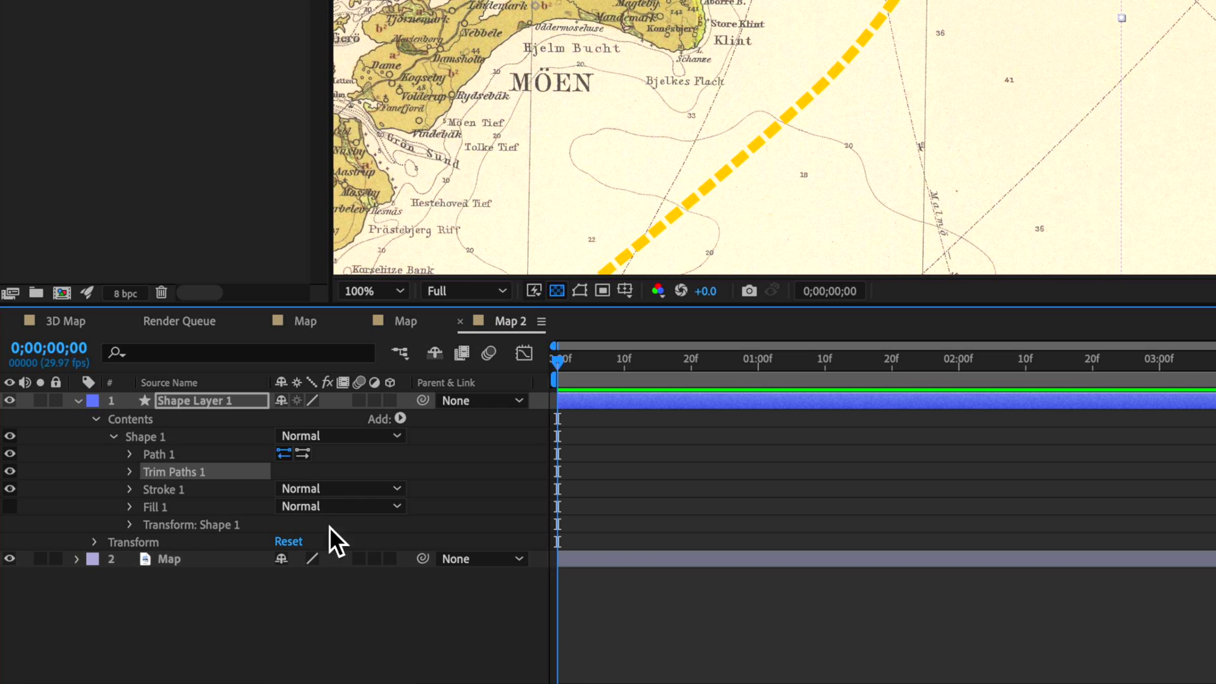
click(129, 472)
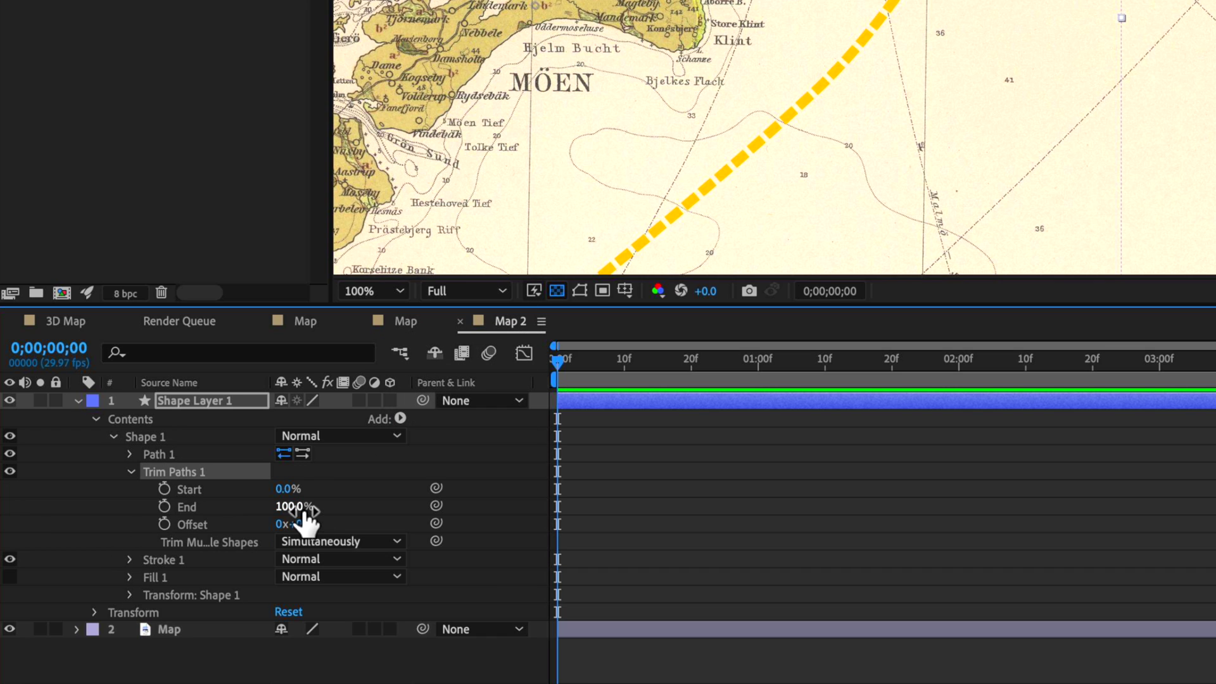
Keyframe the Trim Paths End from 0% at the first frame to 100% at 0;00;05;29
click(164, 506)
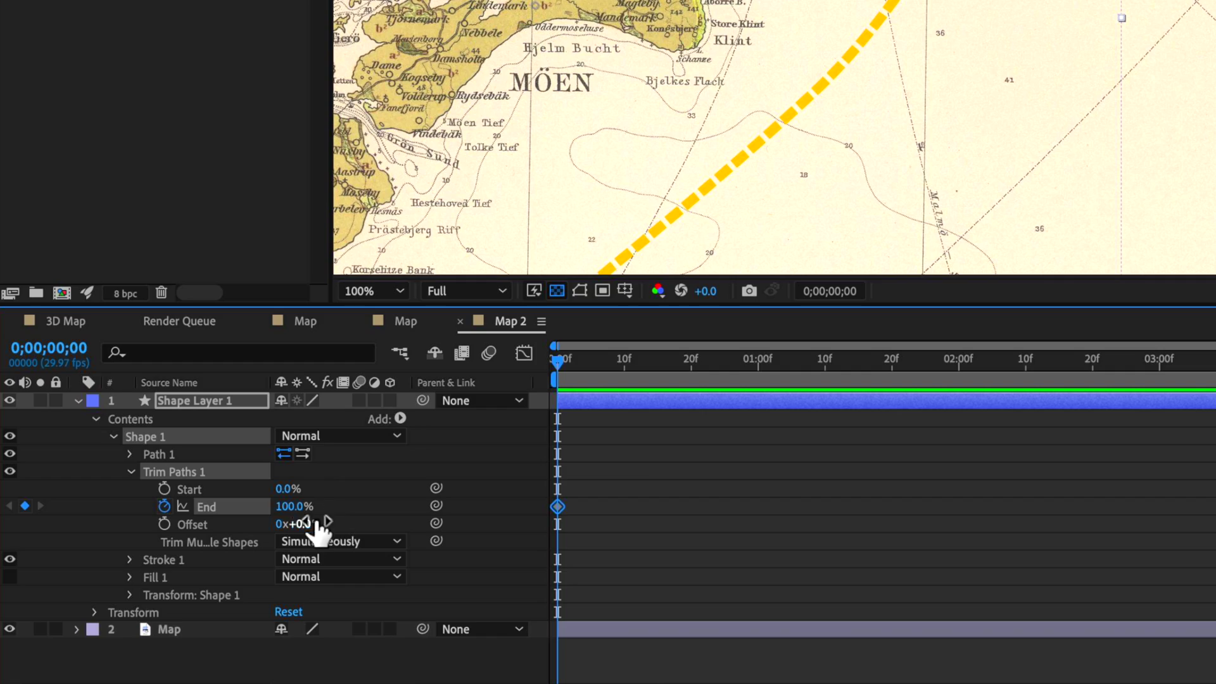
drag(295, 507, 98, 511)
drag(588, 365, 714, 367)
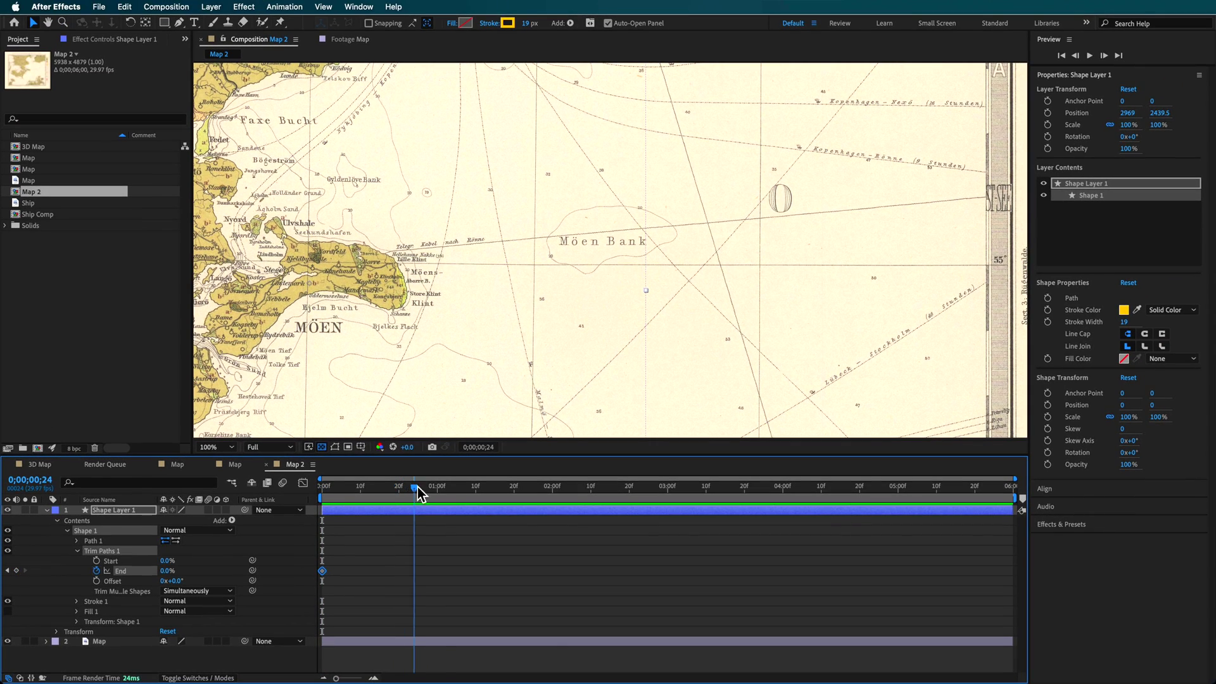
drag(624, 571, 794, 571)
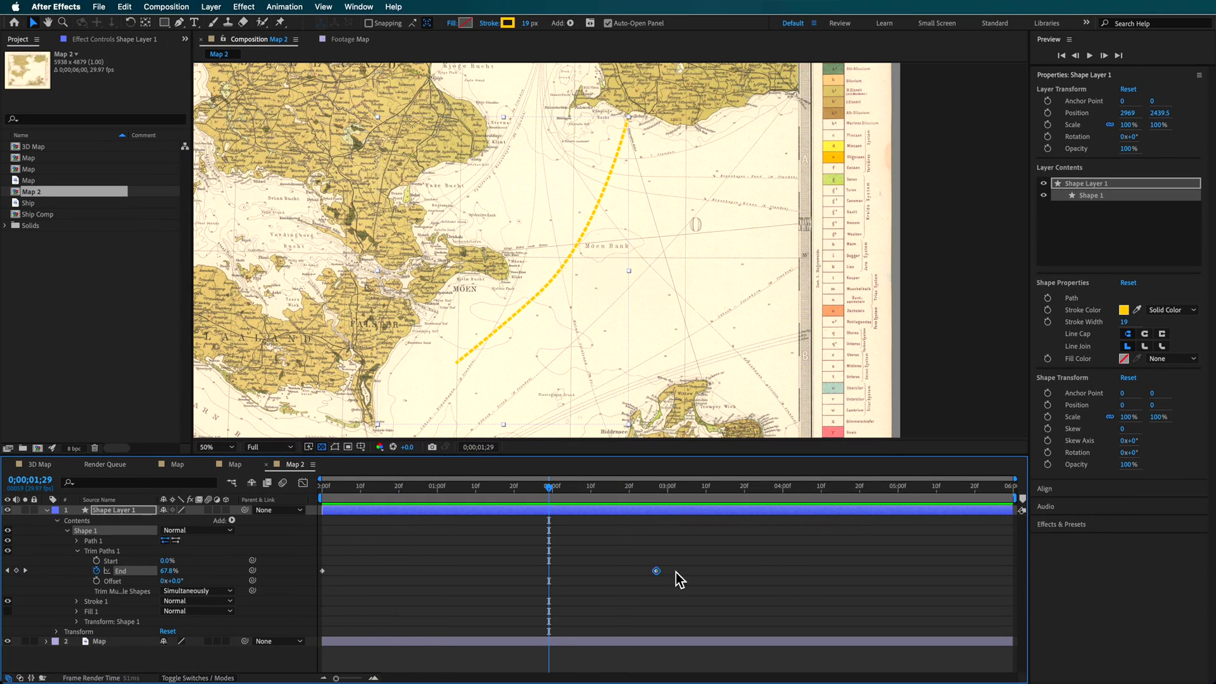
drag(562, 500, 1049, 534)
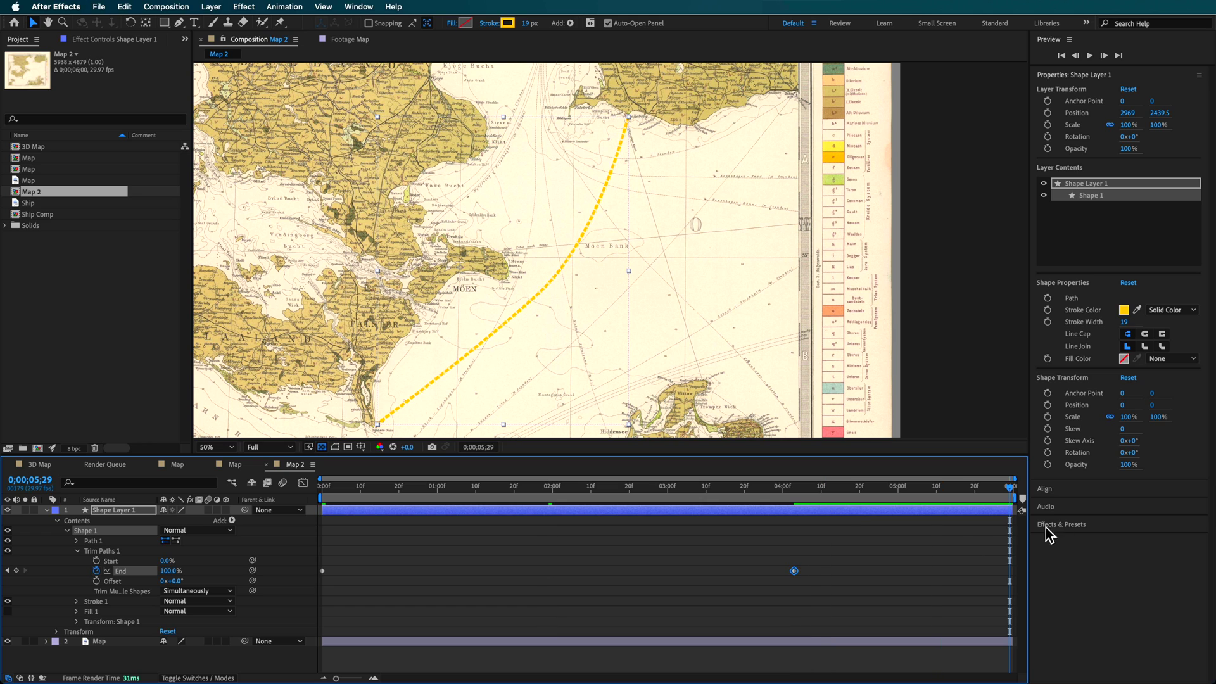
drag(795, 571, 1010, 570)
Preview the route animation from the first frame and scrub to 0;00;02;08
key(Home)
key(space)
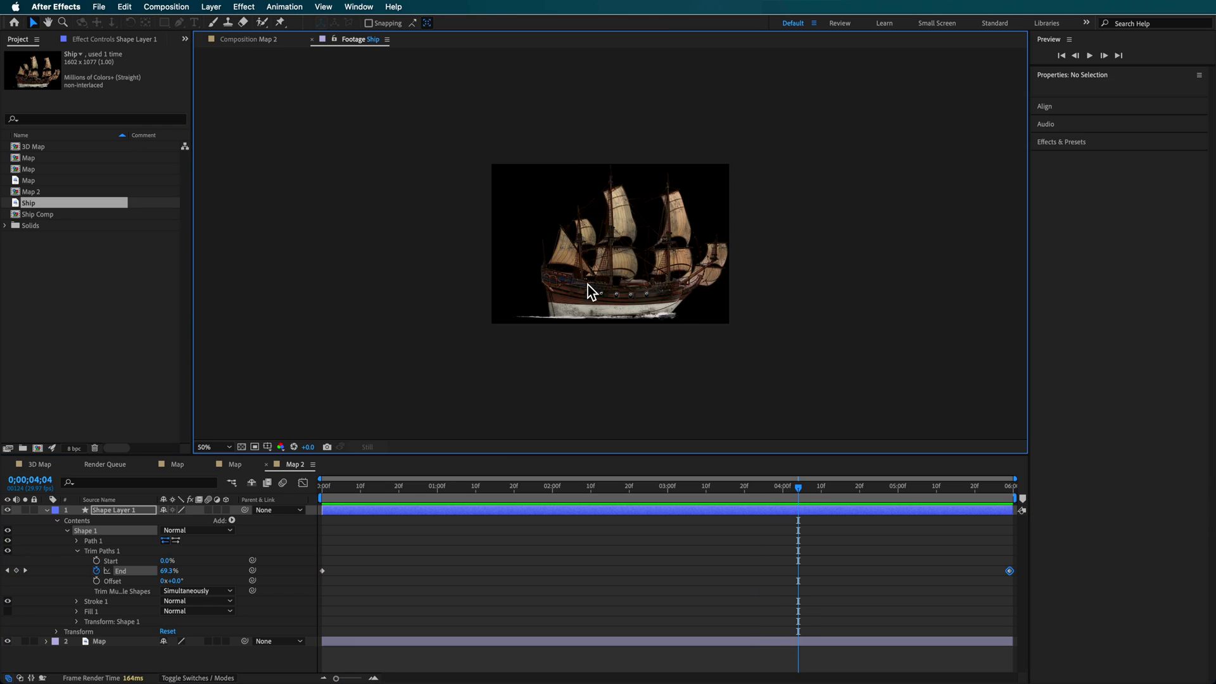
scroll(588, 284, up, 1)
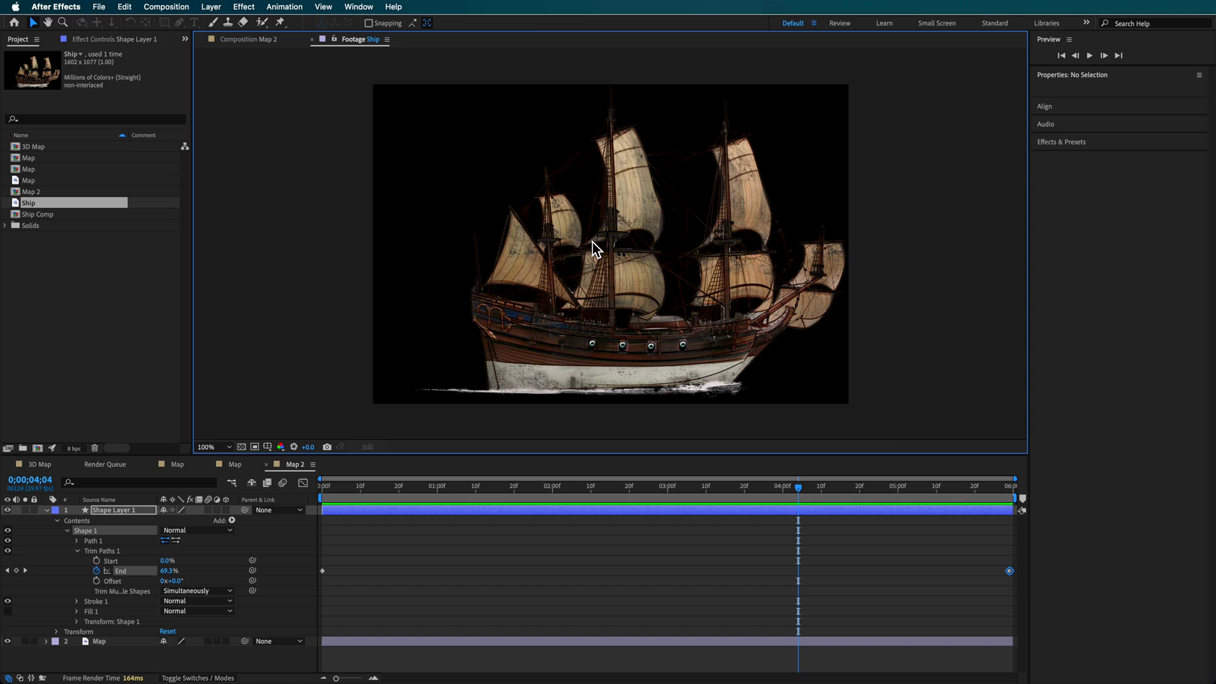
drag(424, 492, 576, 492)
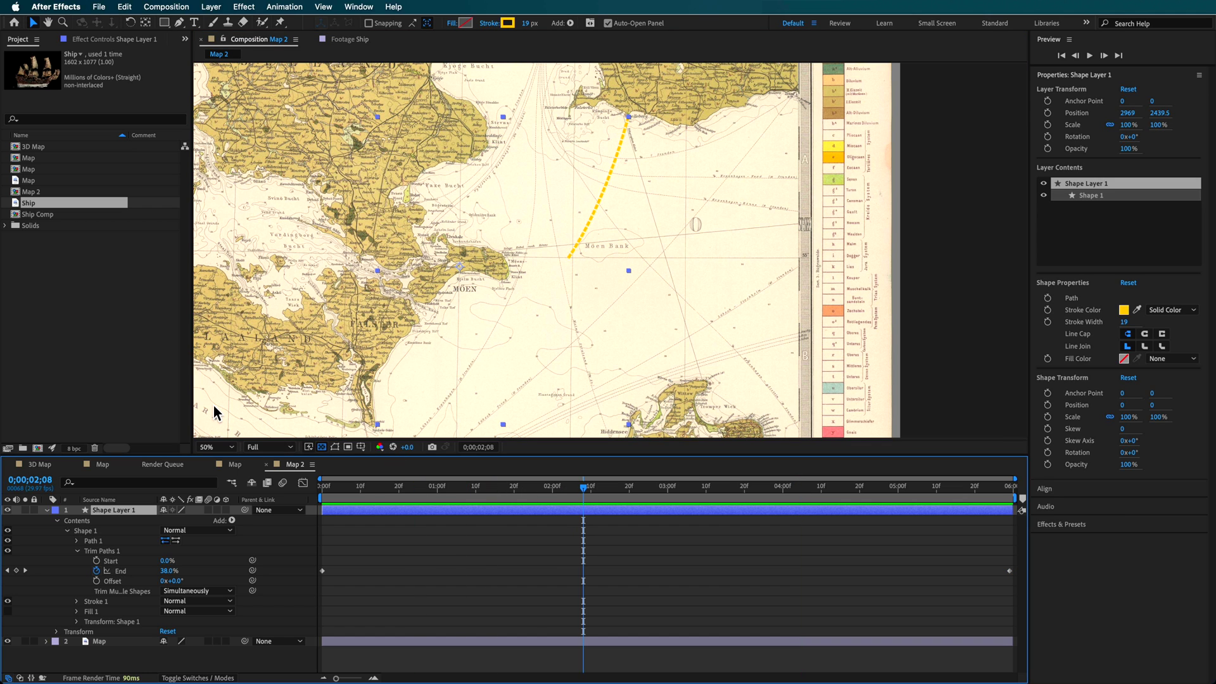
Open the Create Nulls From Paths script
click(295, 8)
mouse_move(359, 6)
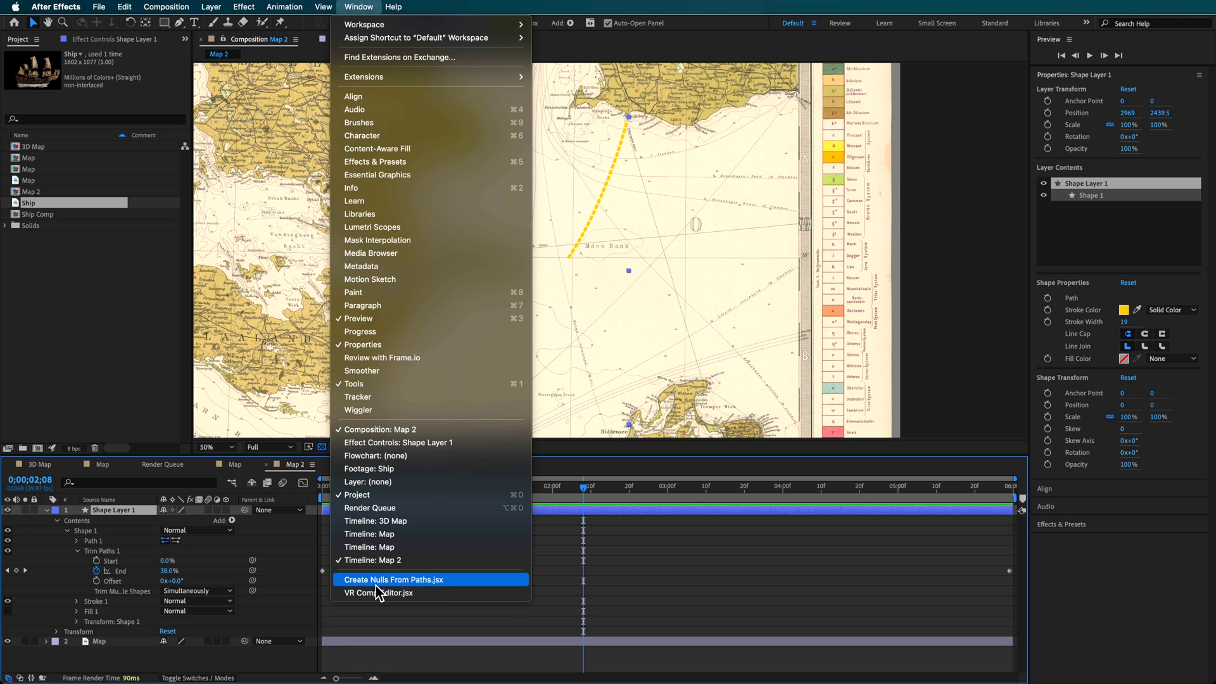
click(443, 581)
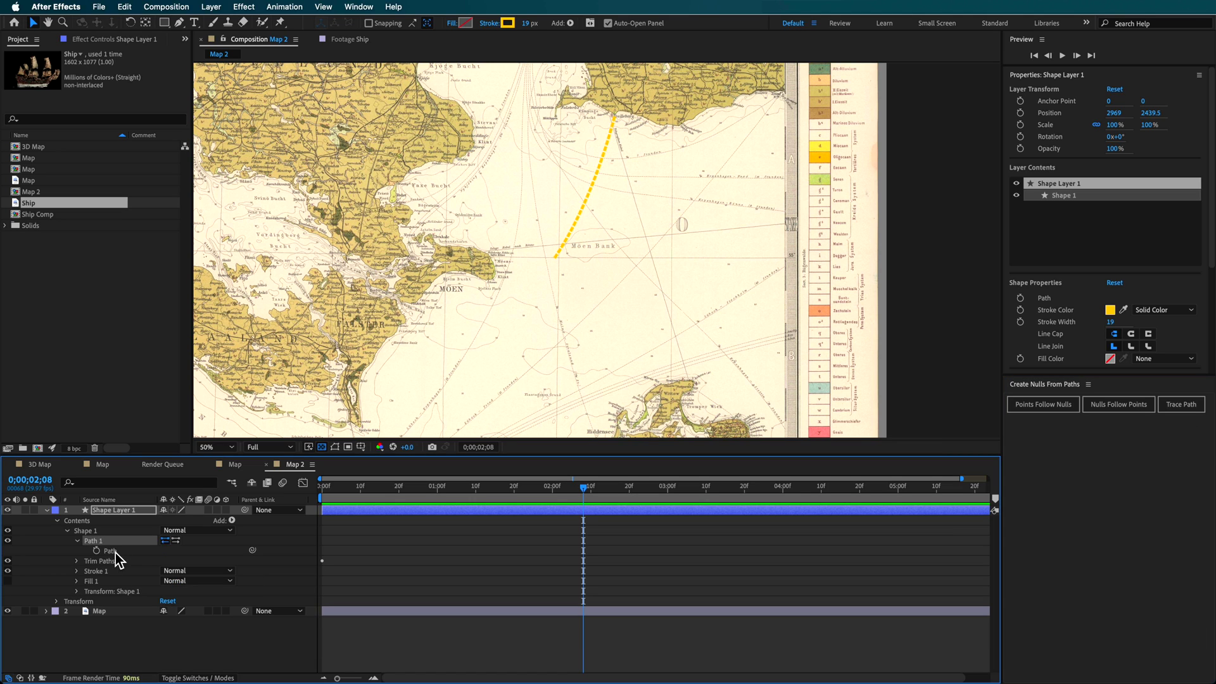
Show shape paths, select the route's Path property, and generate a Trace Path null at the first frame, then scrub to check its motion
click(114, 552)
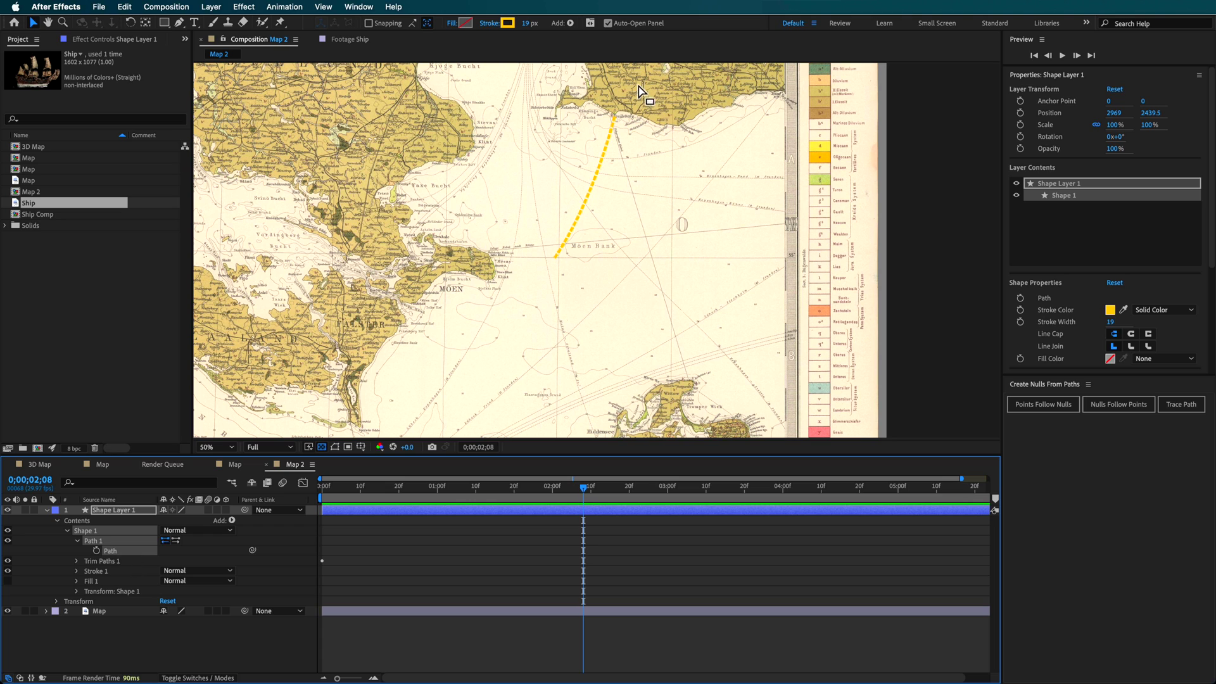
click(335, 448)
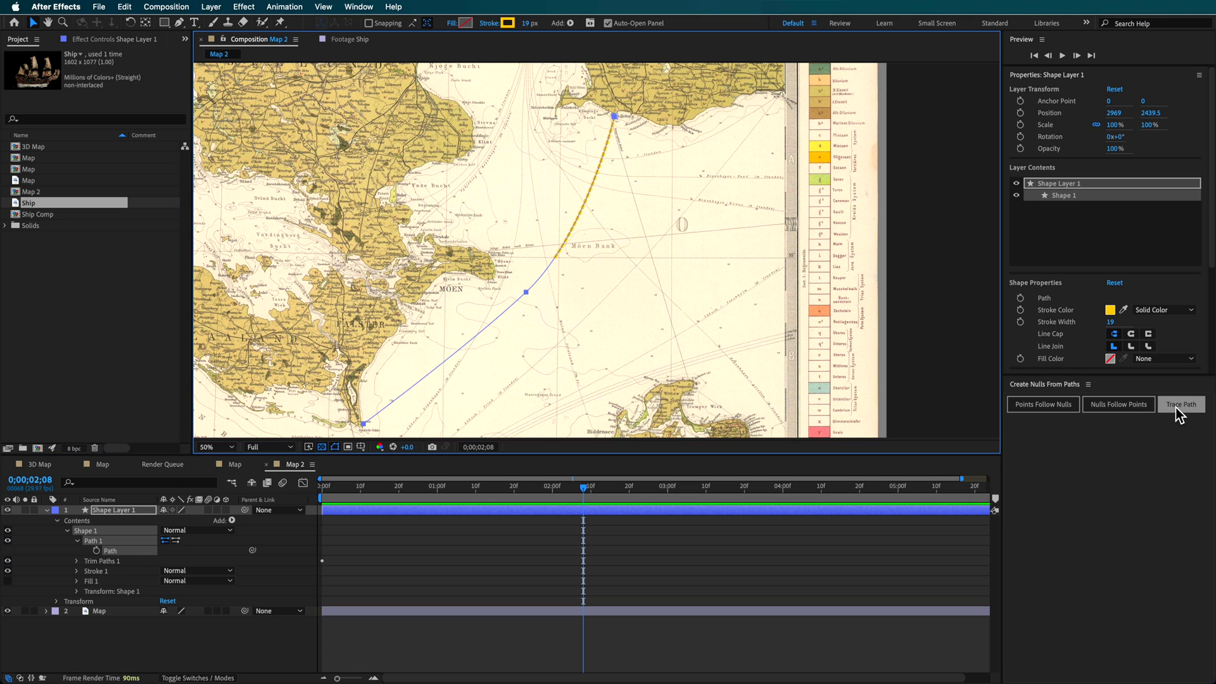
drag(550, 491, 307, 495)
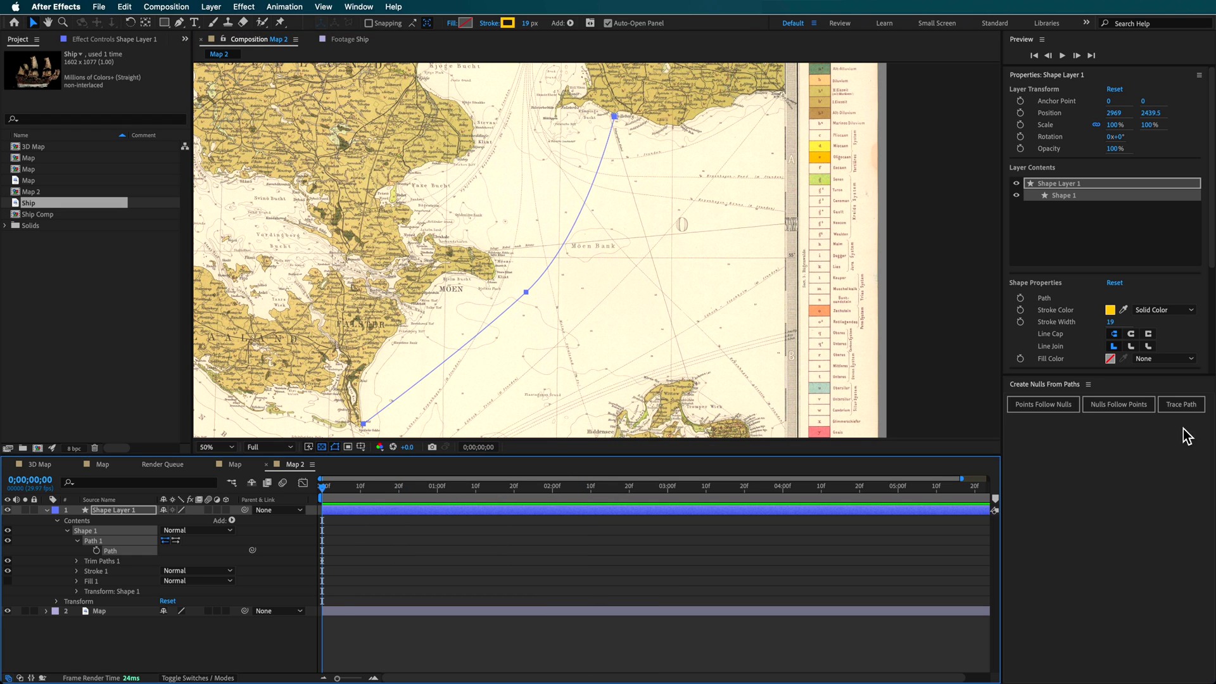
click(1181, 405)
mouse_move(328, 509)
mouse_down()
mouse_move(538, 508)
mouse_move(423, 519)
mouse_up()
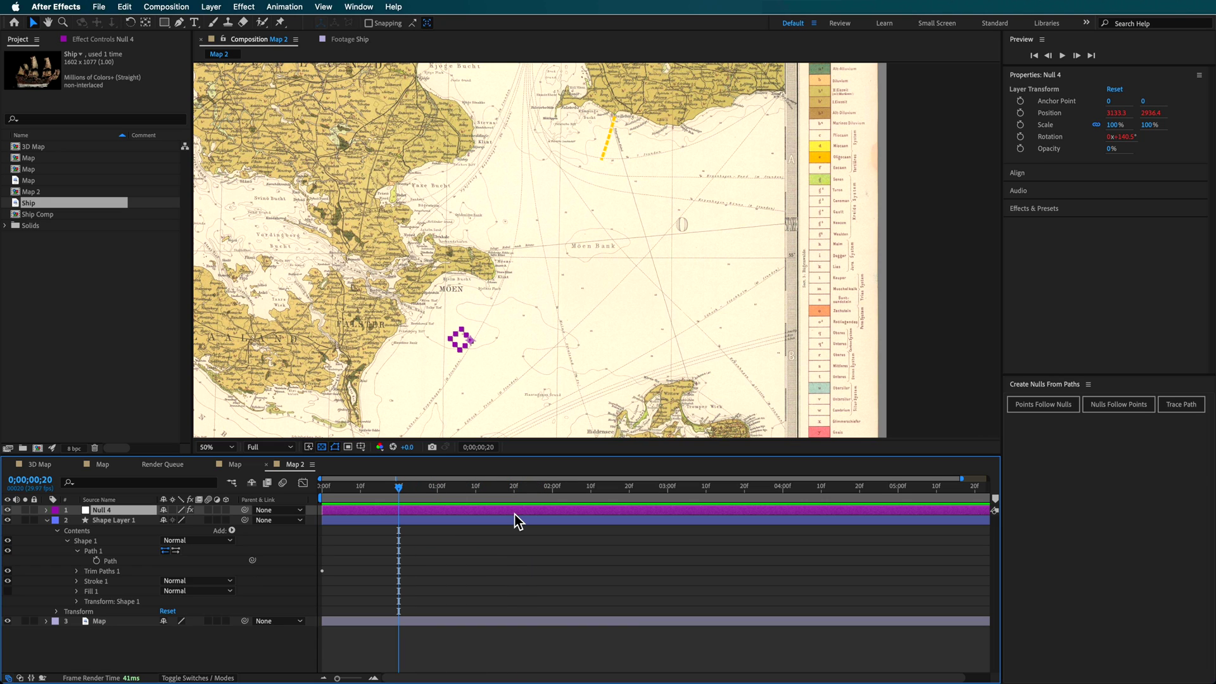
Reveal the null's Progress keyframes and move the 100% keyframe to line up with the final End keyframe of Shape Layer 1
key(j)
key(u)
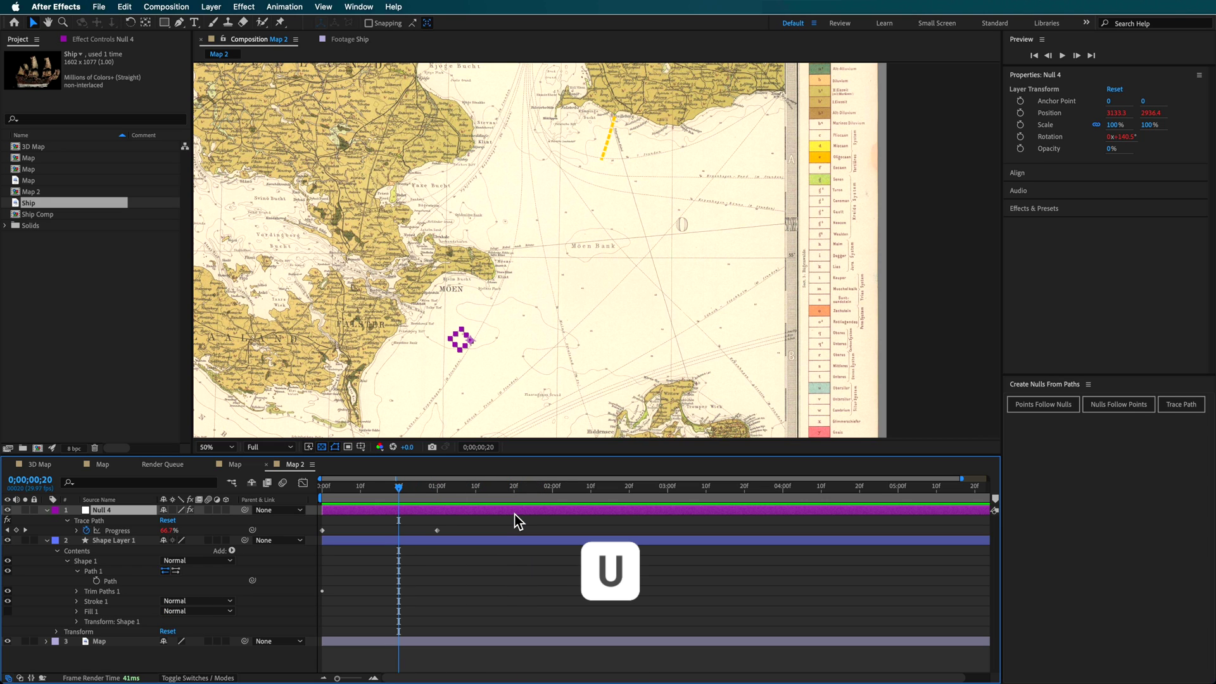
click(47, 540)
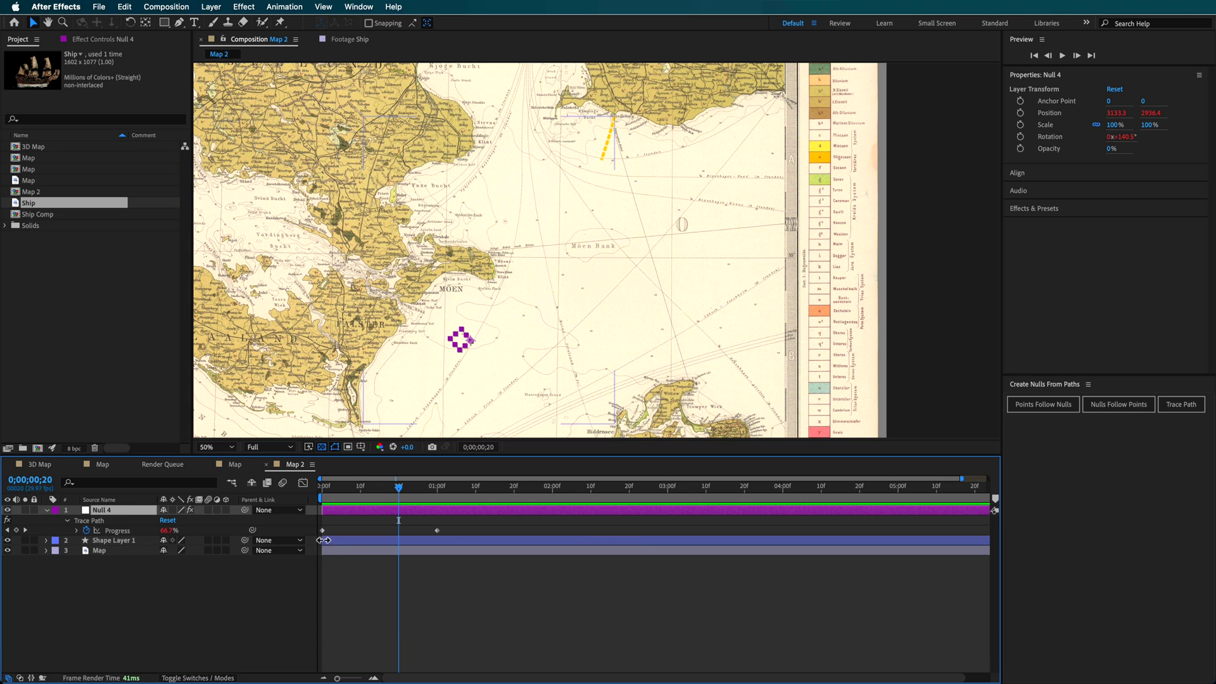
drag(439, 533, 990, 533)
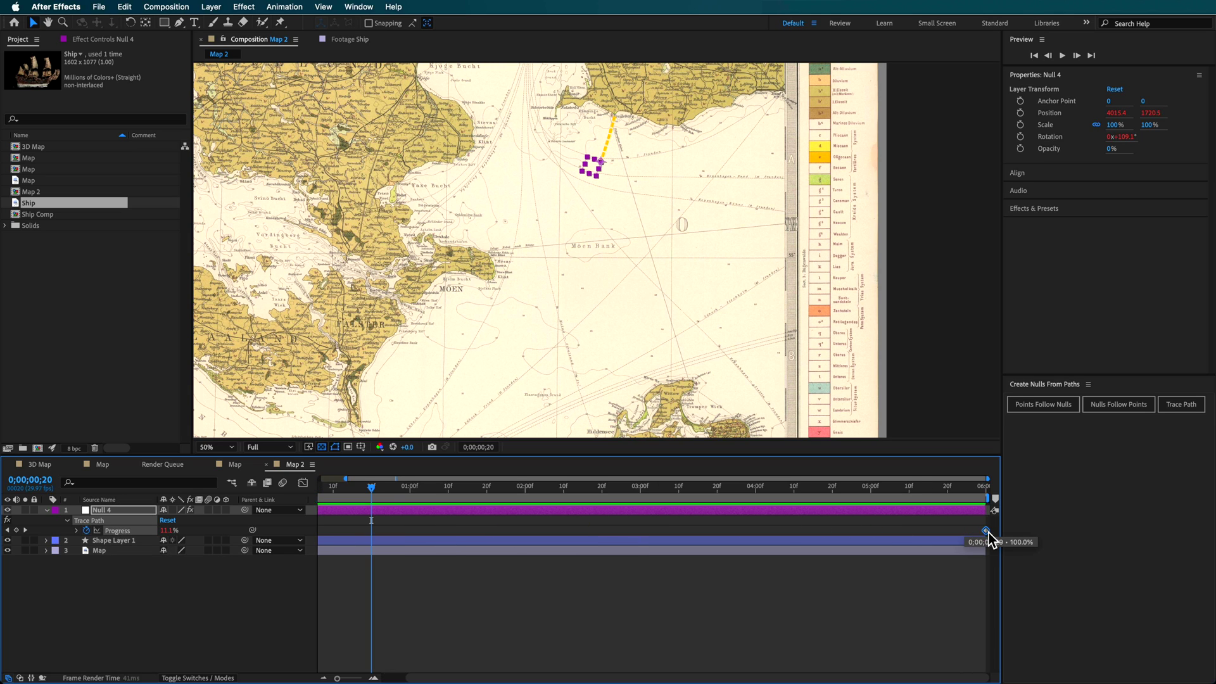
scroll(499, 582, down, 2)
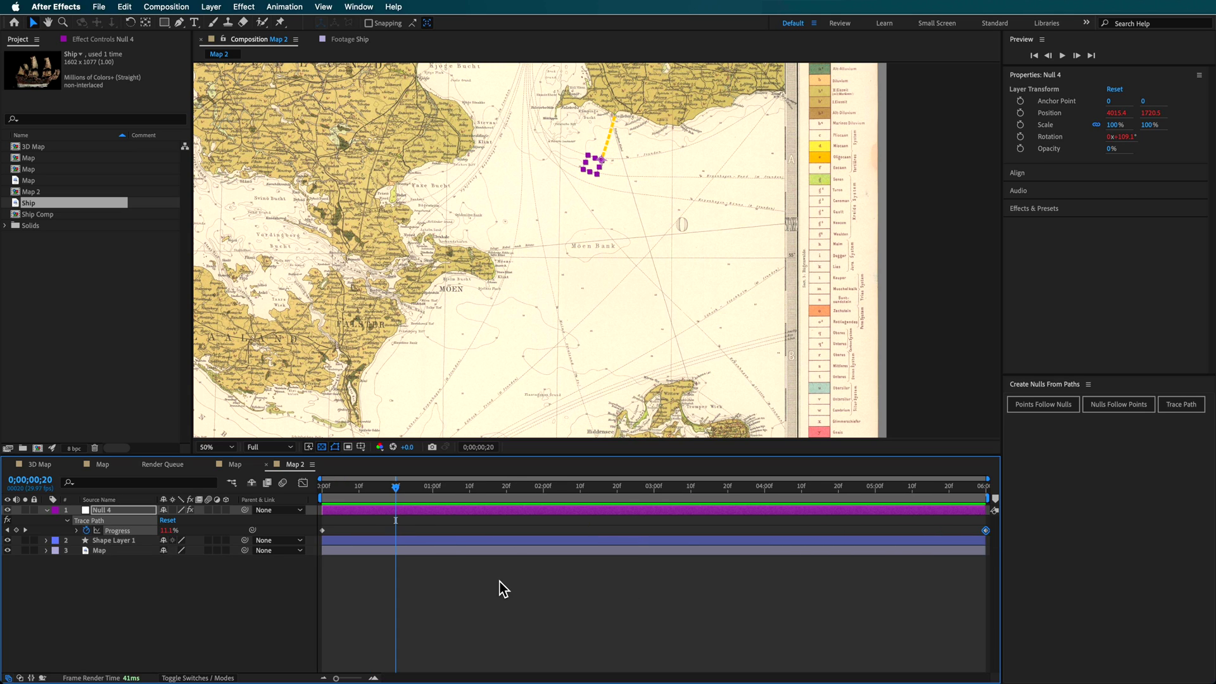
click(869, 542)
key(u)
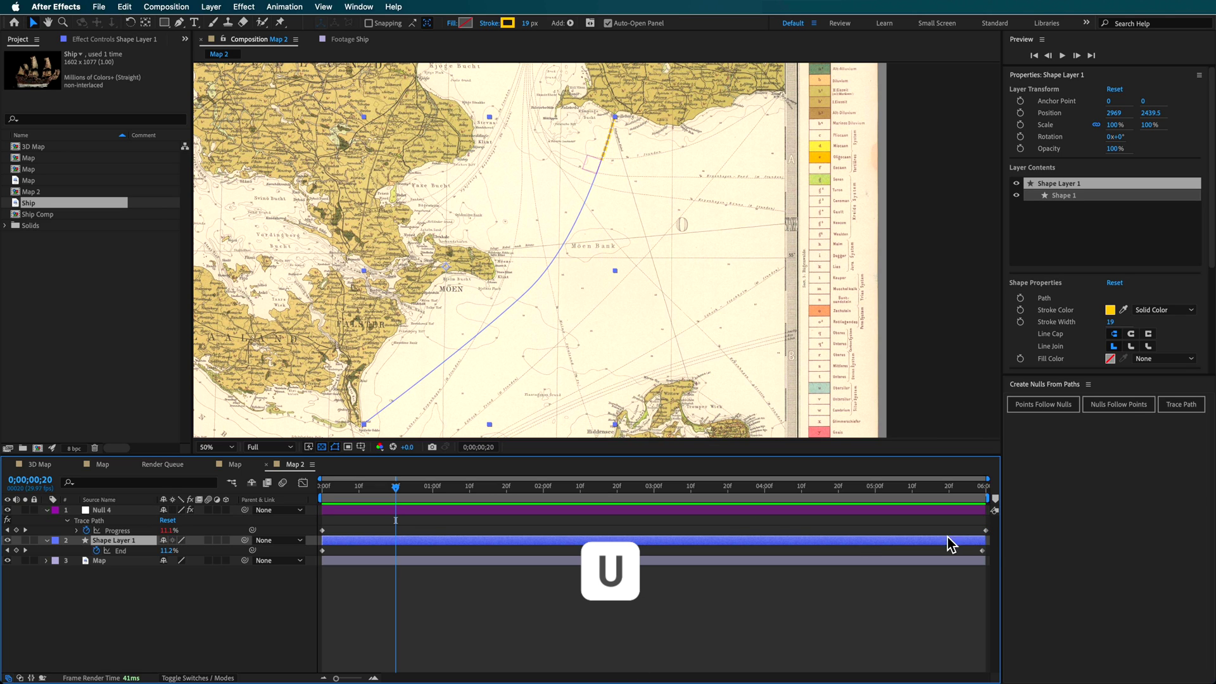
click(984, 531)
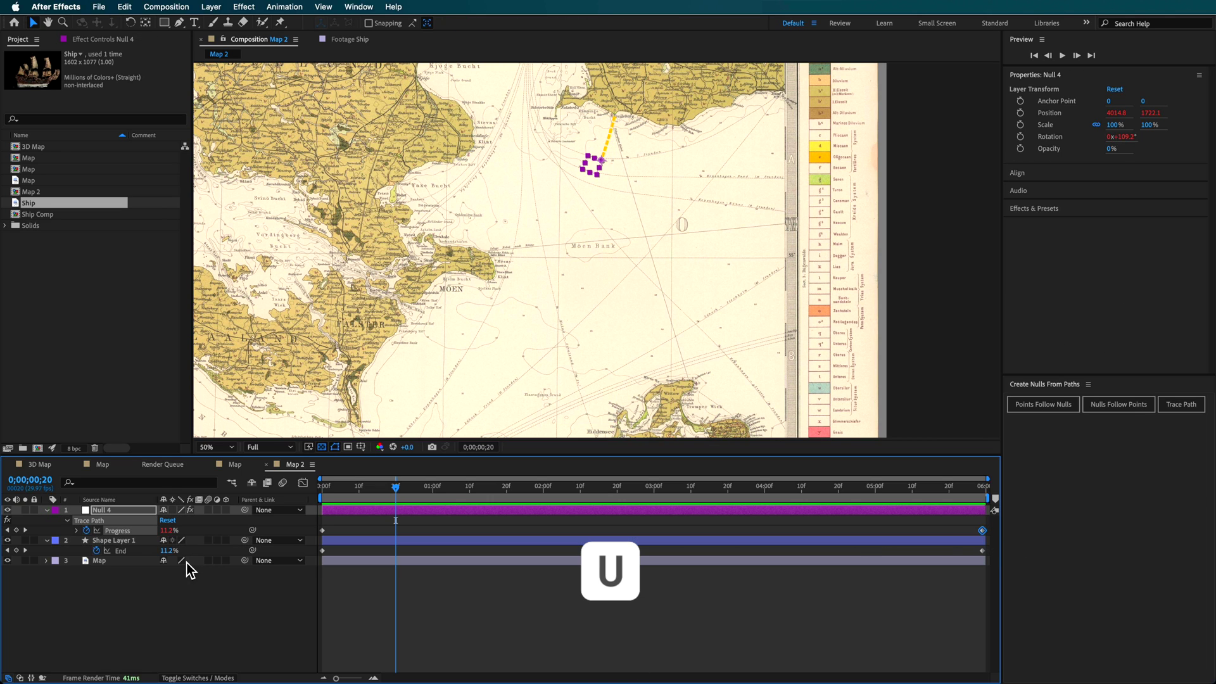
Scrub through the timeline to check that the null travels with the tip of the dashed route
click(109, 540)
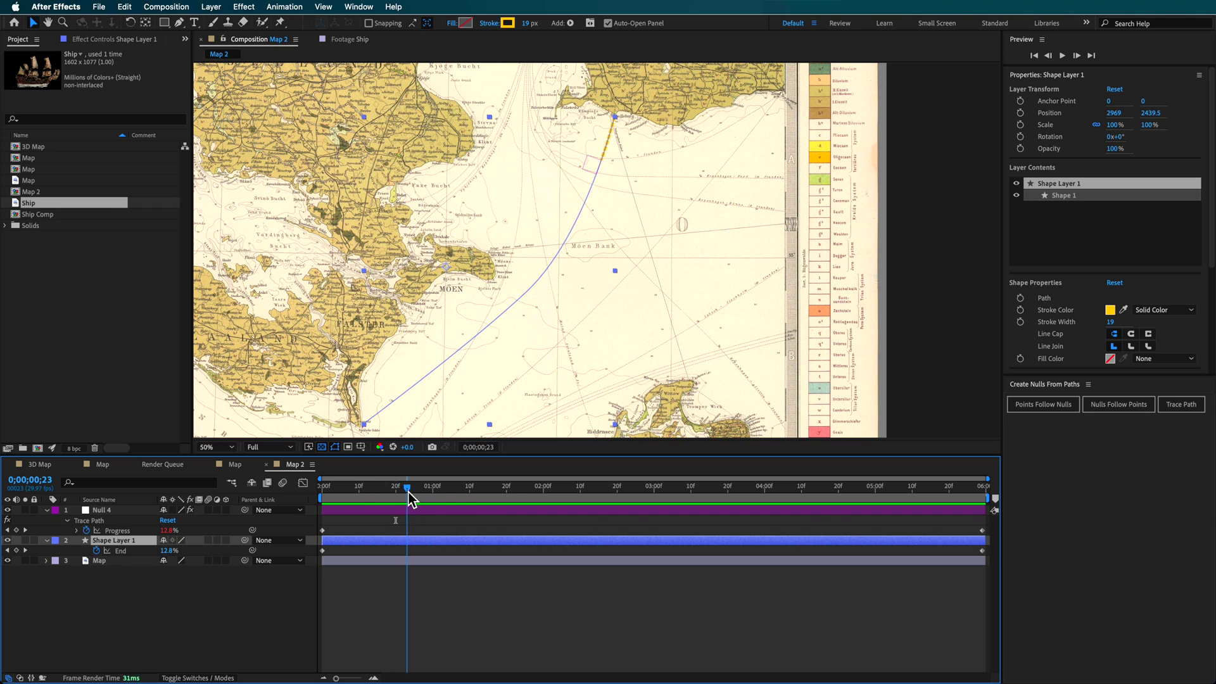
drag(408, 492, 843, 531)
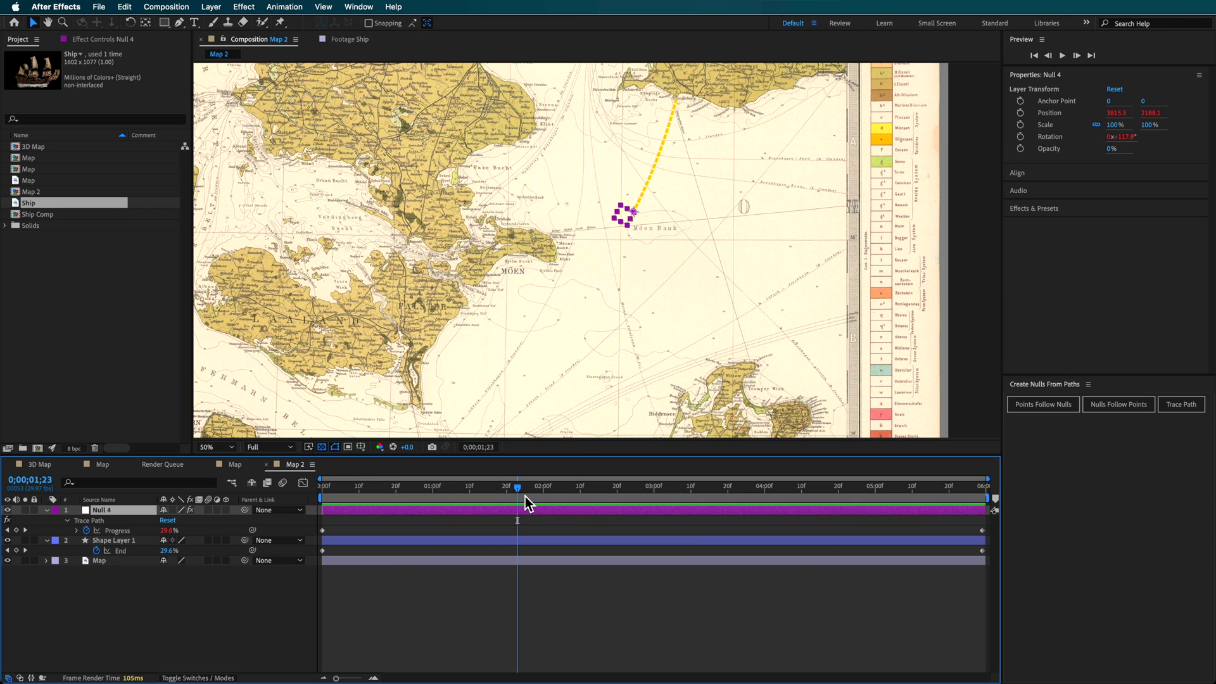
drag(526, 496, 462, 560)
click(43, 616)
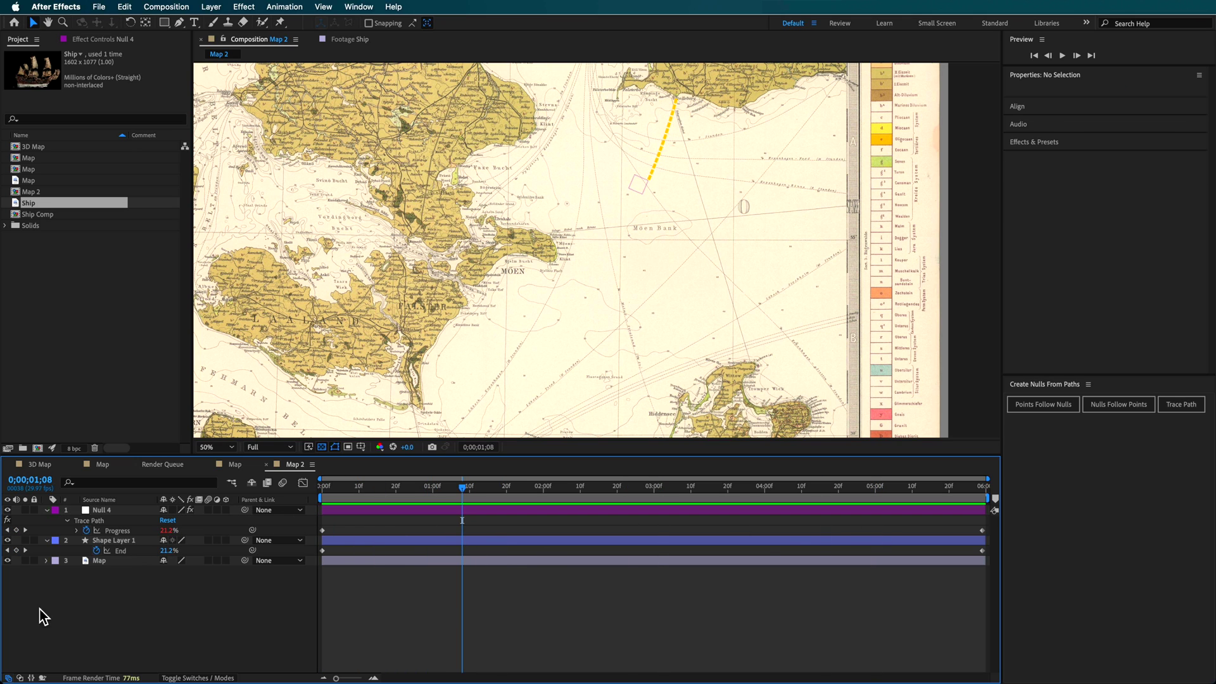
Collapse the layer properties, then add the Ship image as the top layer, scaled to 36.6% near the route
click(47, 511)
click(47, 520)
drag(55, 208, 108, 509)
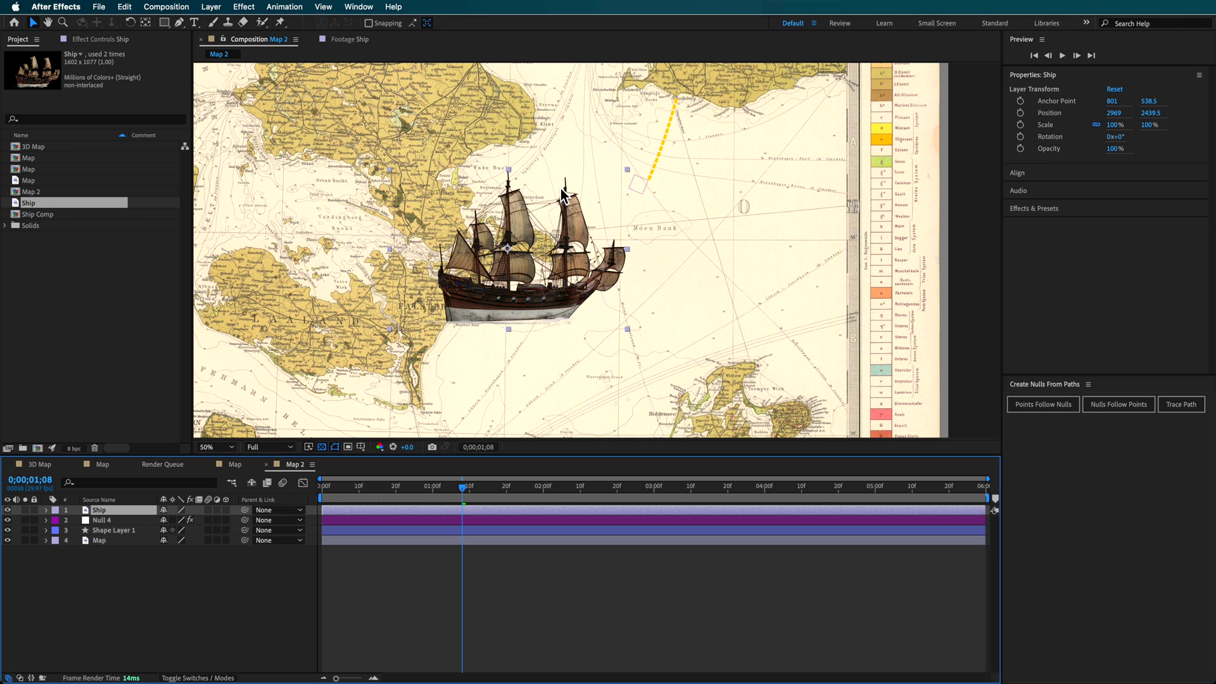
drag(497, 307, 587, 212)
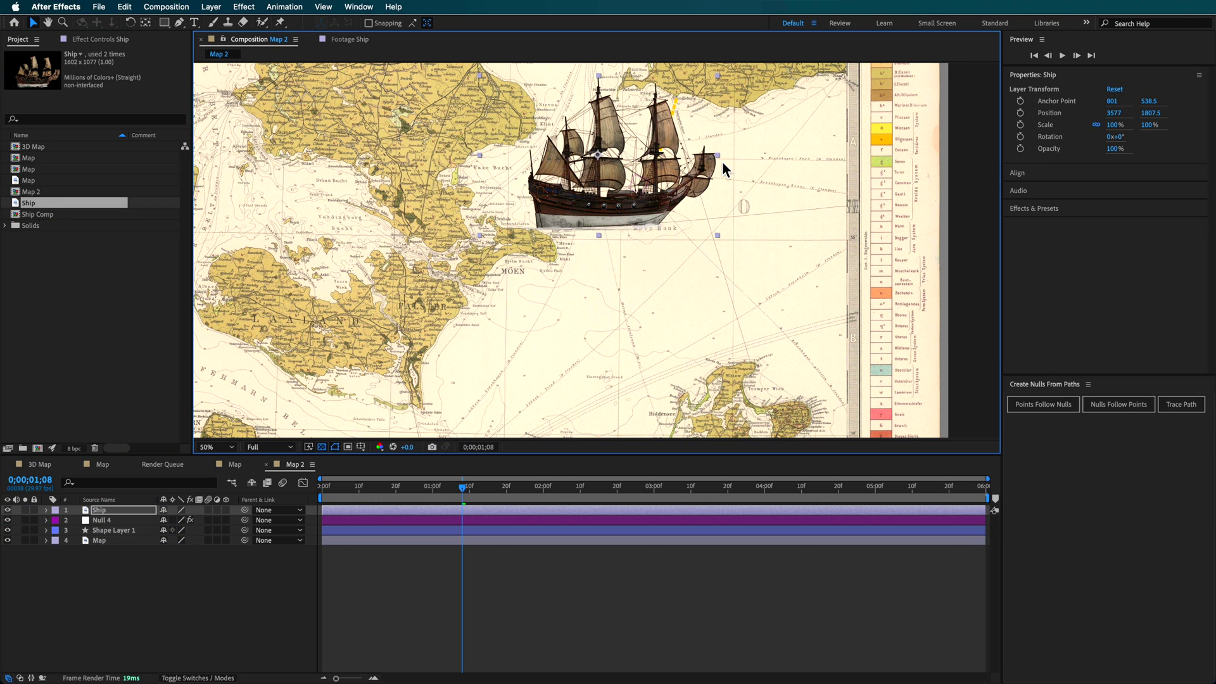
drag(721, 162, 631, 173)
Make the Ship layer 3D and rotate it around its X axis so it stands perpendicular to the map
click(226, 510)
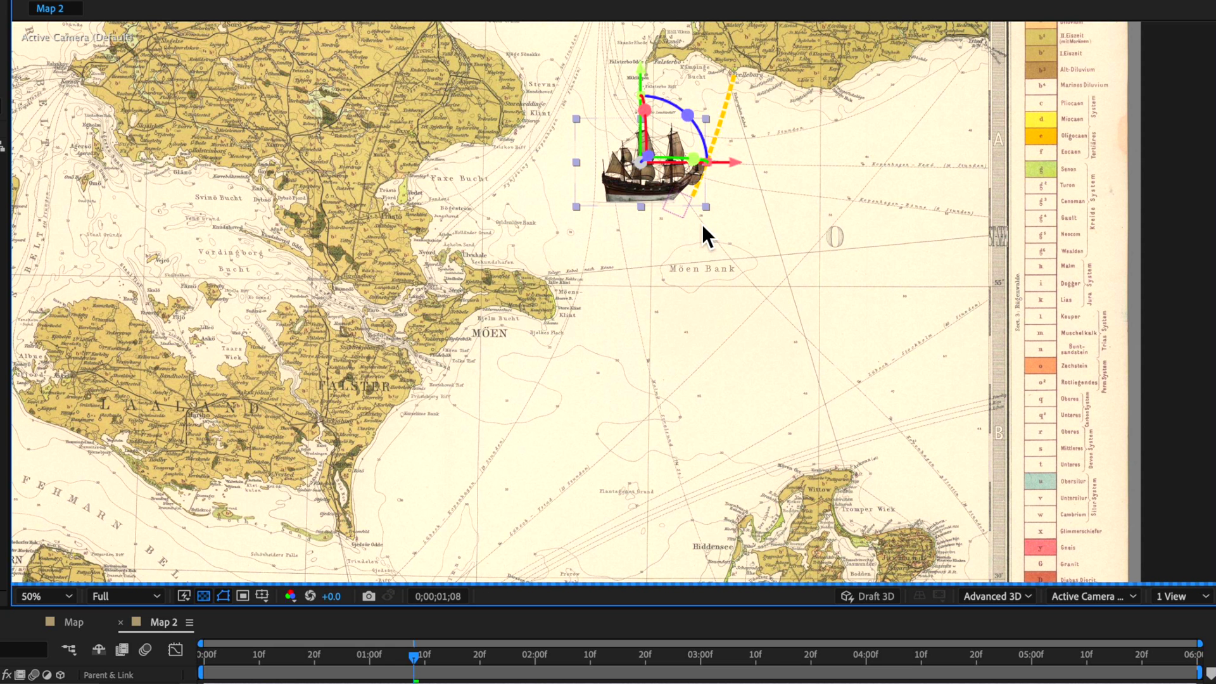
drag(636, 188, 663, 207)
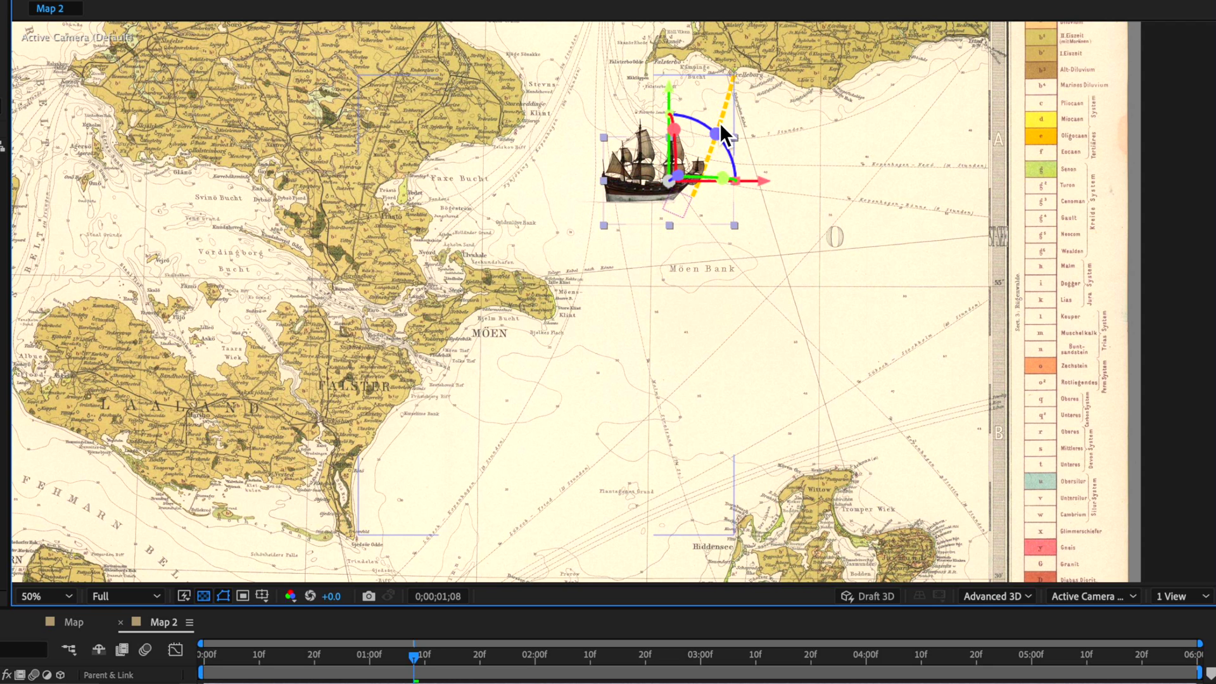
drag(677, 135, 677, 190)
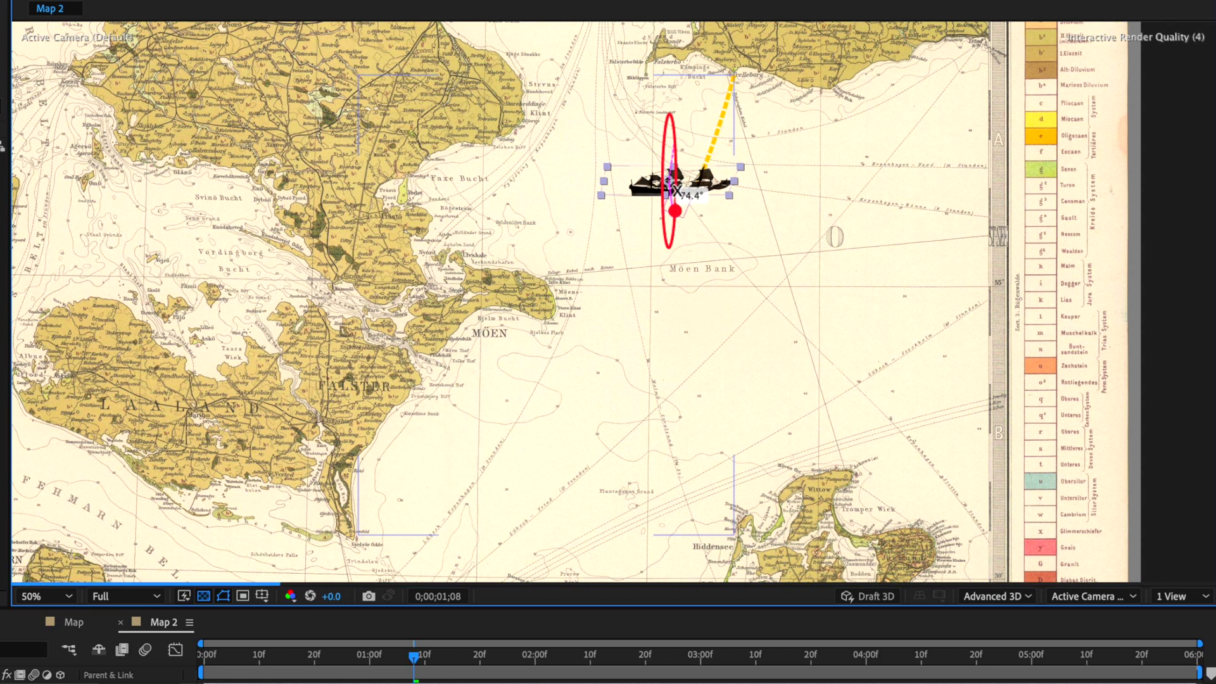
Switch the composition renderer to Classic 3D, then turn the ship along the route's direction and align it with the null
click(994, 598)
click(994, 616)
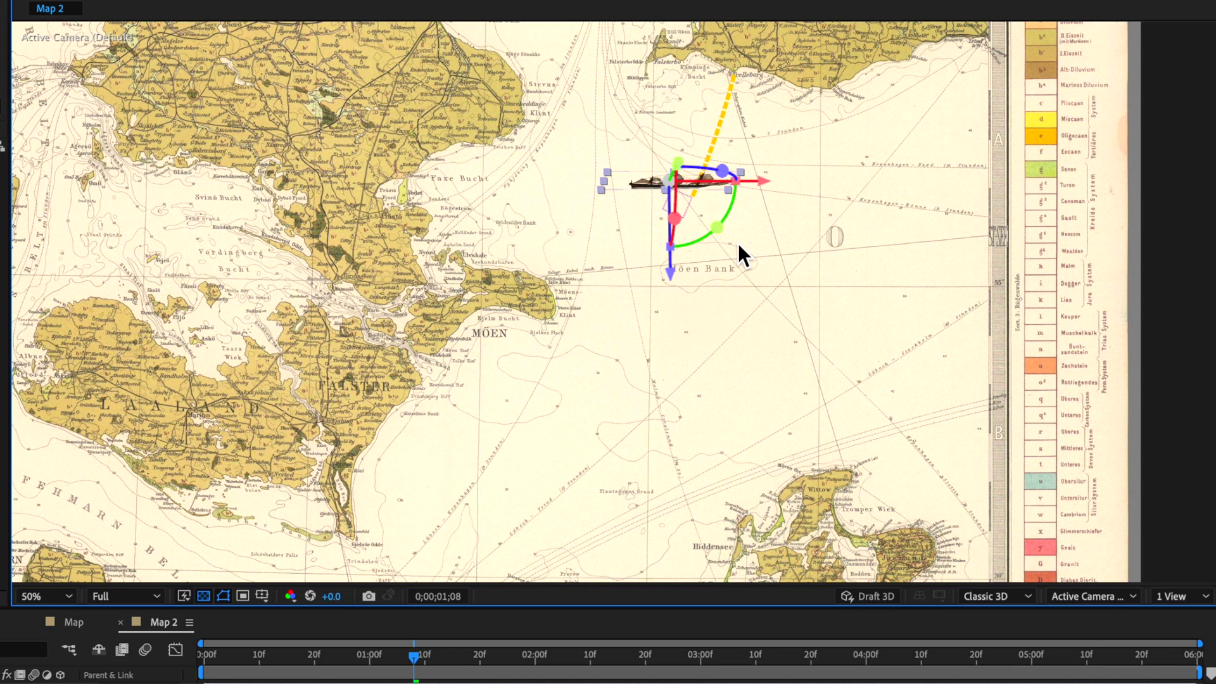
drag(734, 193, 602, 253)
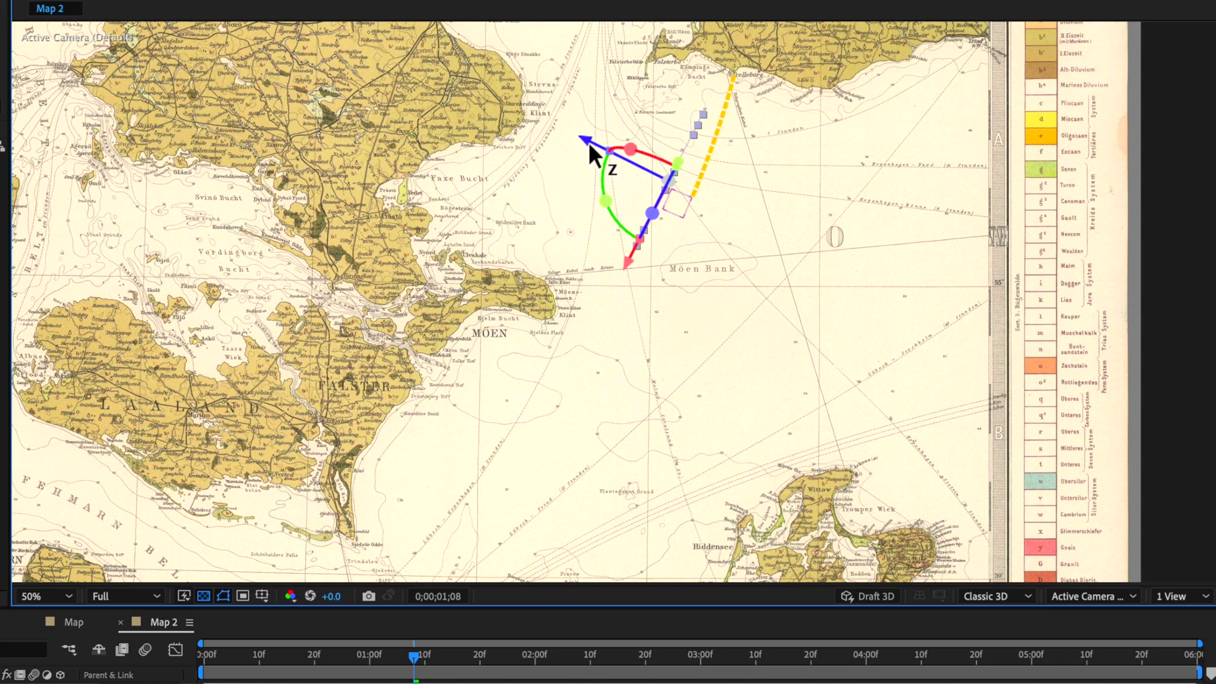
drag(588, 142, 615, 151)
key(period)
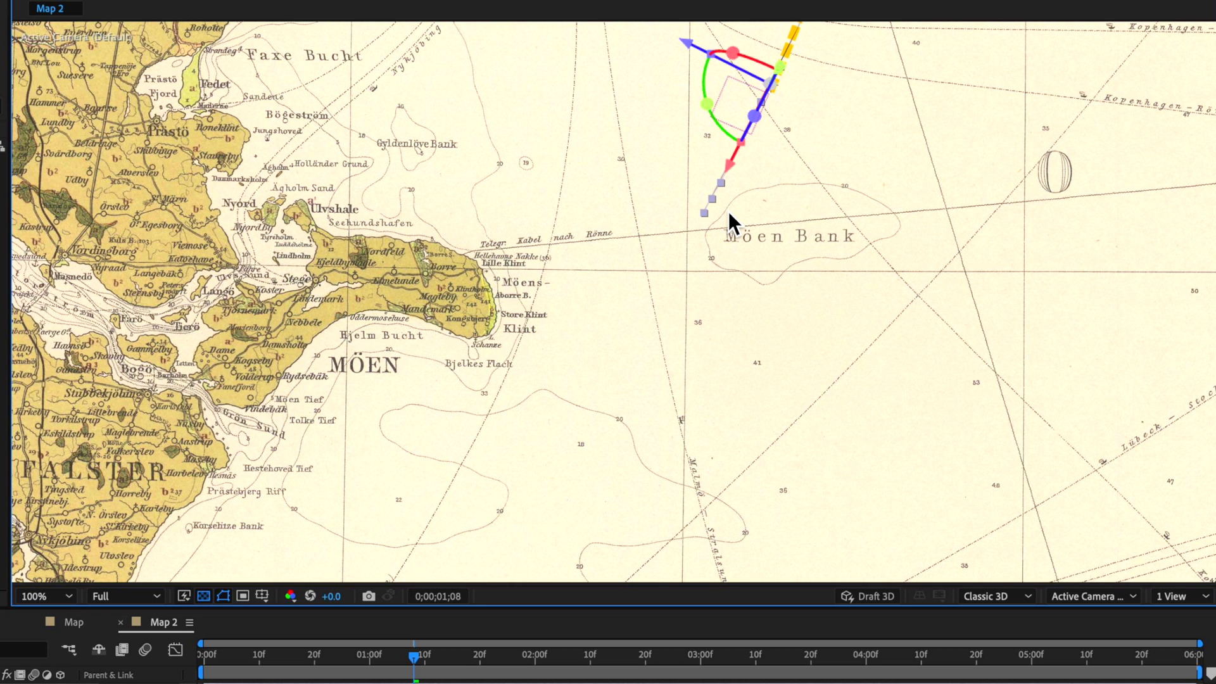
drag(754, 199, 423, 332)
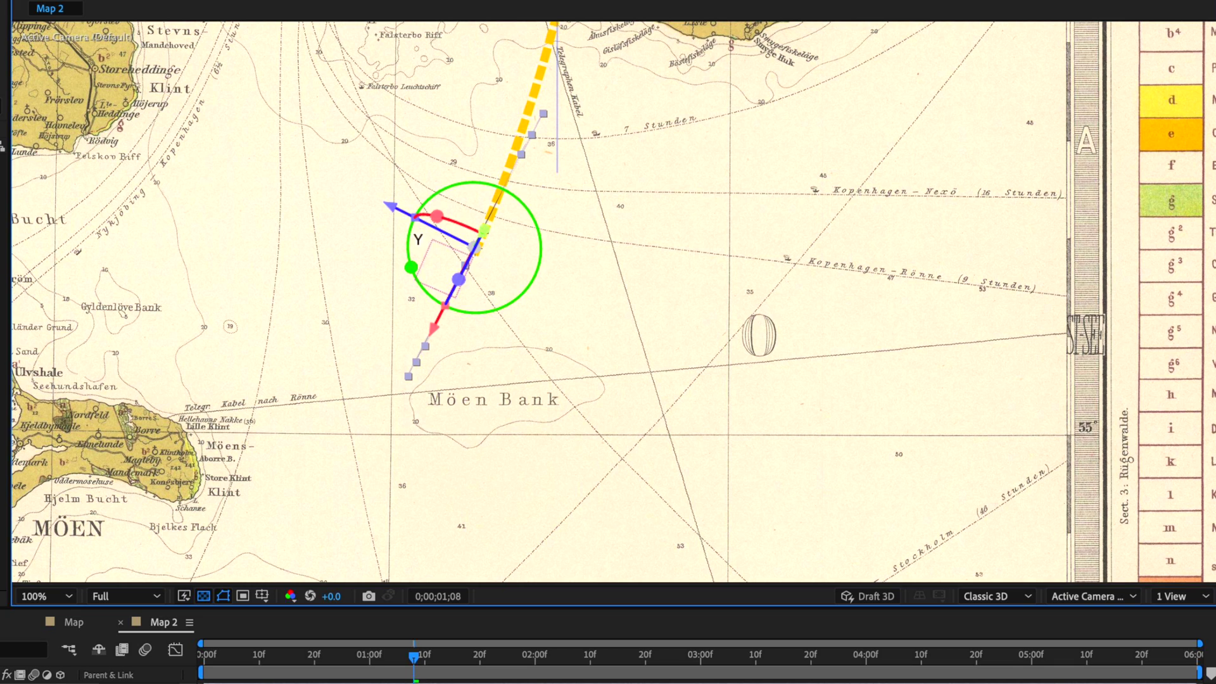
drag(410, 240, 448, 258)
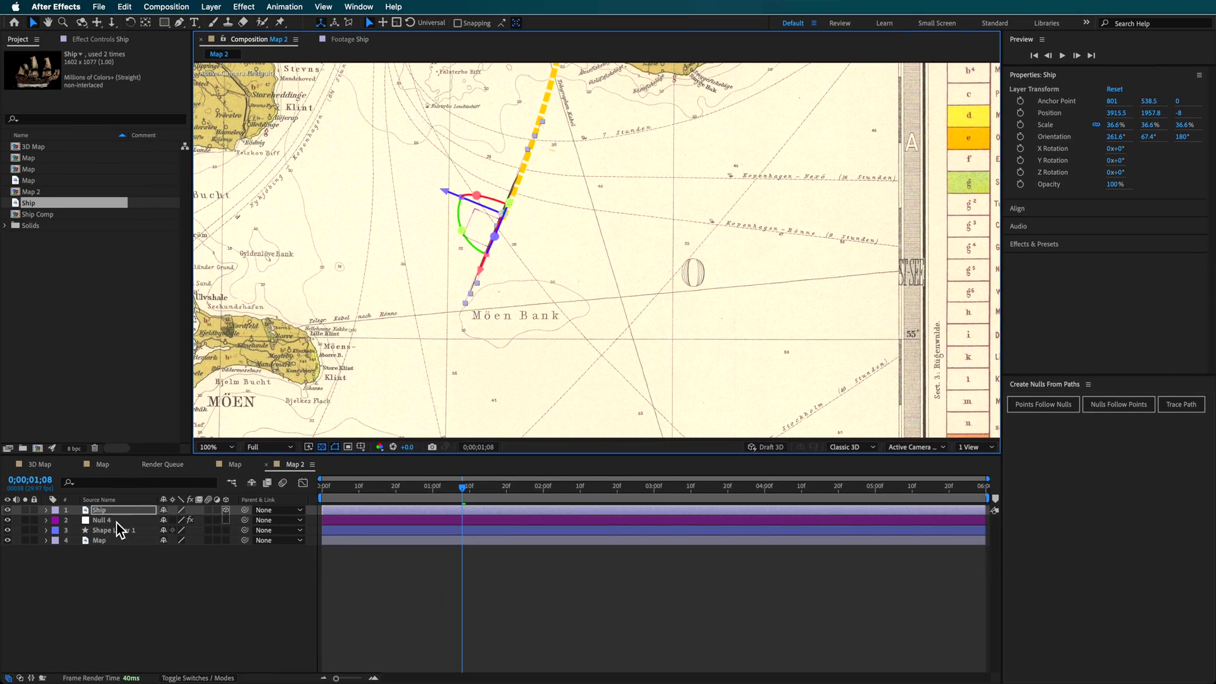
Parent the Ship layer to Null 4 and scrub the timeline to check that it follows
drag(225, 533, 113, 525)
drag(409, 500, 443, 515)
key(comma)
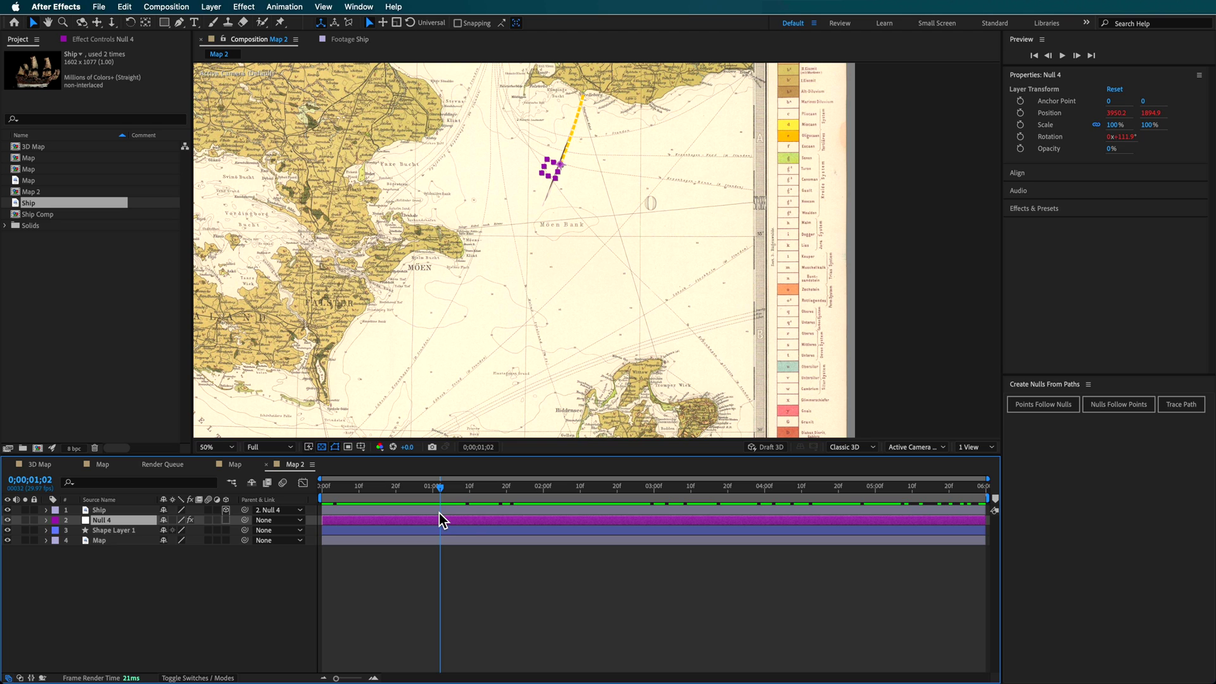
Show the composition in 2 Views and make the Map and Shape Layer 1 layers 3D
click(977, 443)
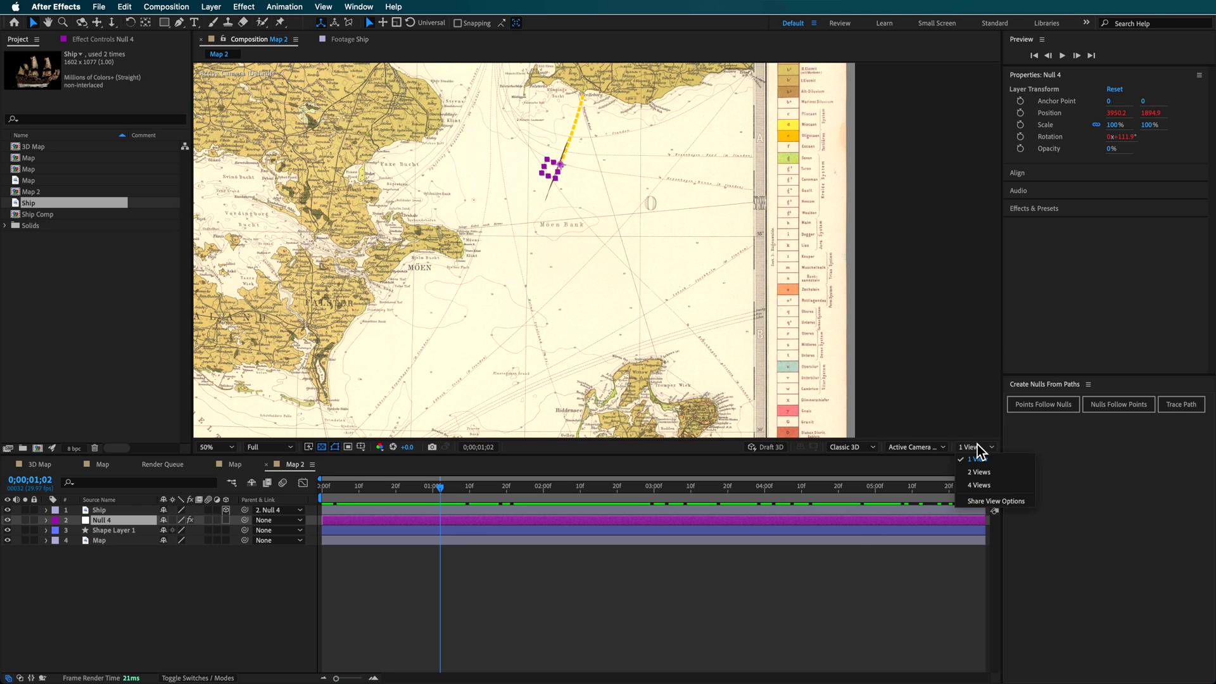
click(1001, 482)
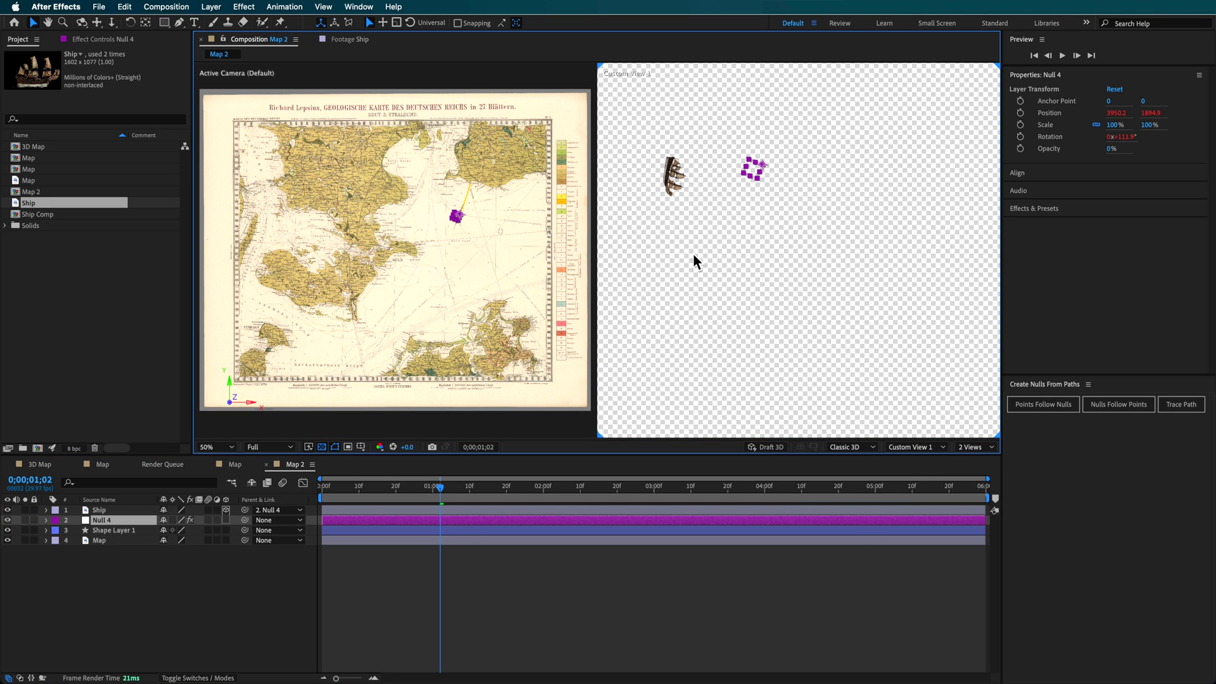
click(905, 445)
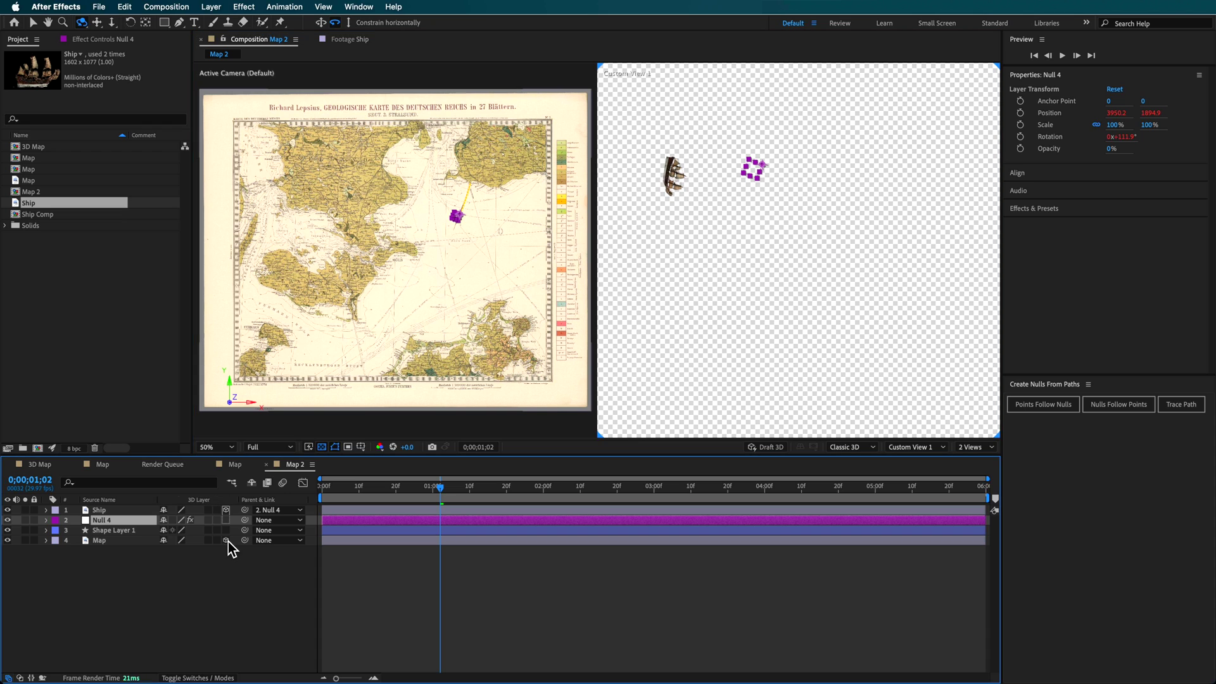
click(226, 540)
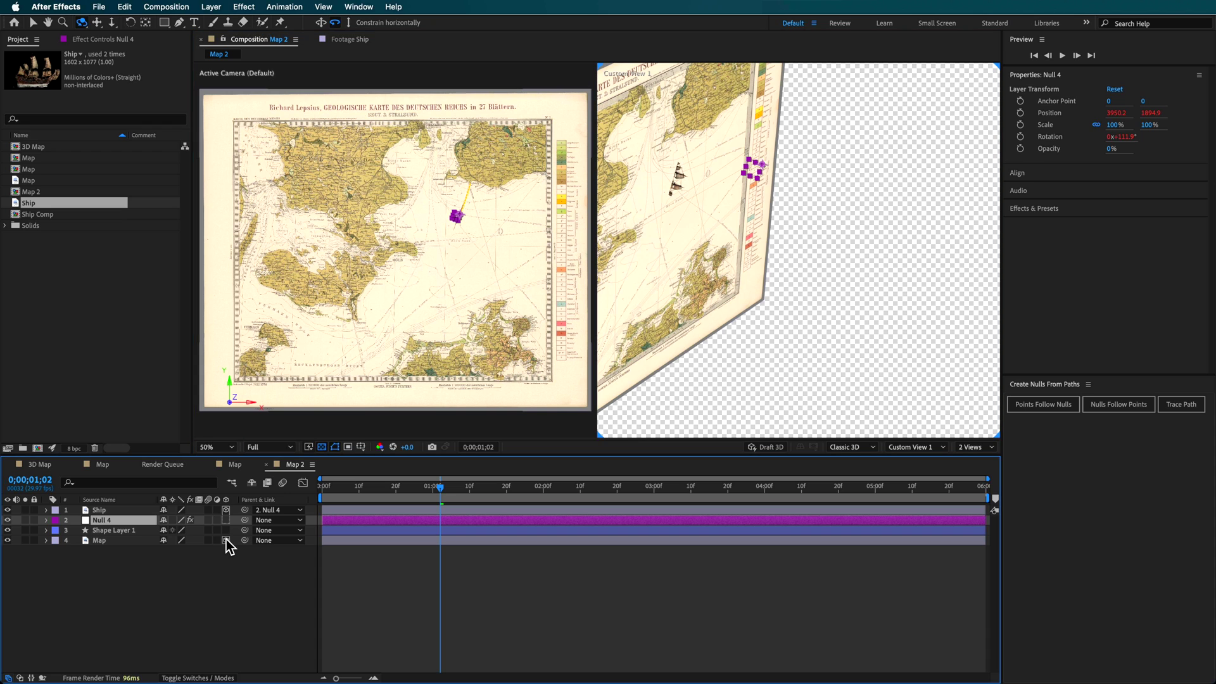
click(226, 530)
Scale the ship to 21.8% in the custom view and lower it onto the map at the tip of the route
key(c)
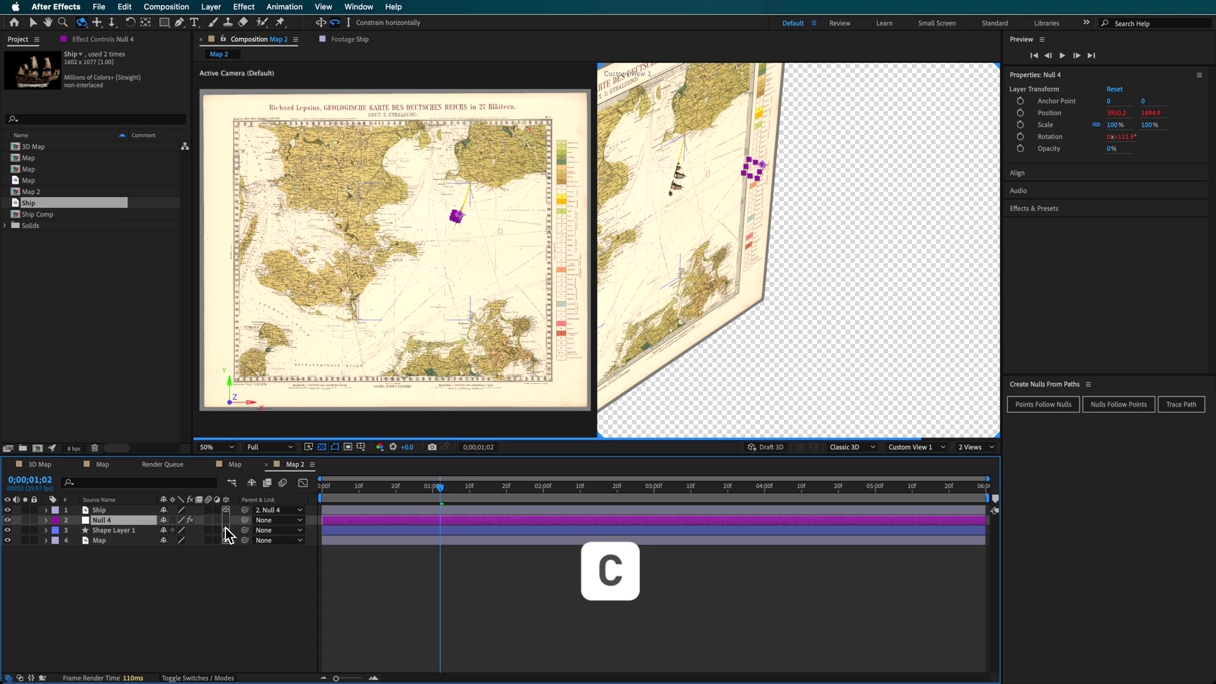
drag(718, 188, 493, 61)
click(322, 23)
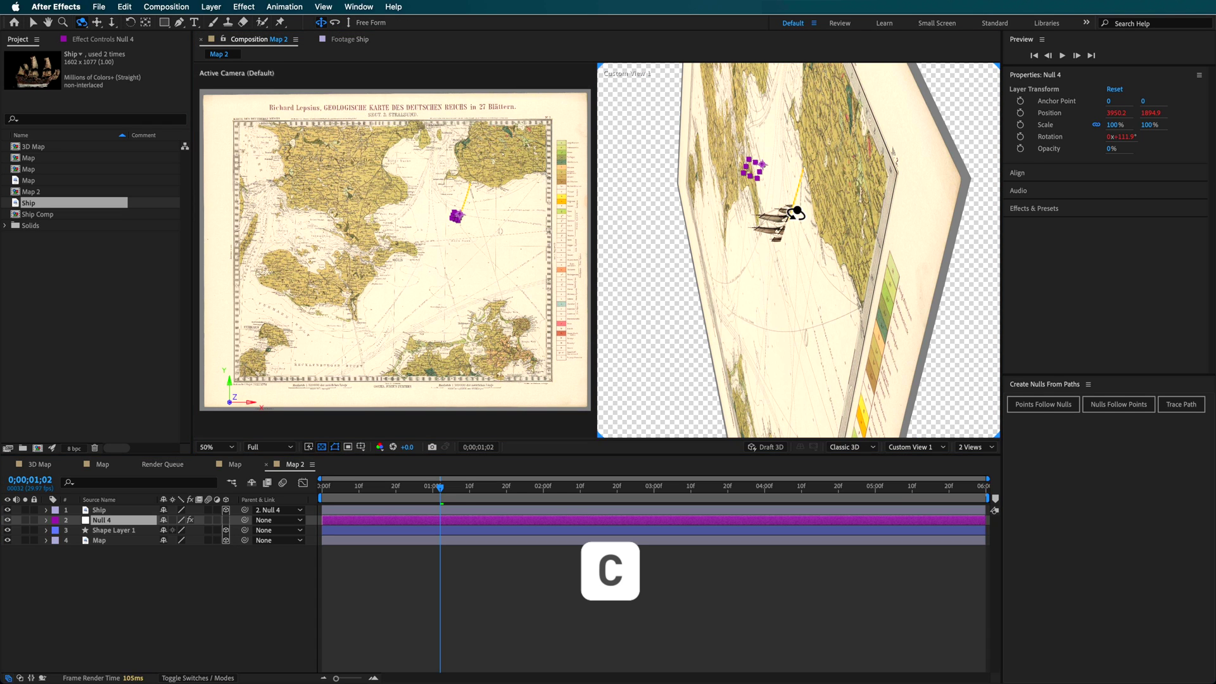
drag(795, 213, 774, 90)
key(2)
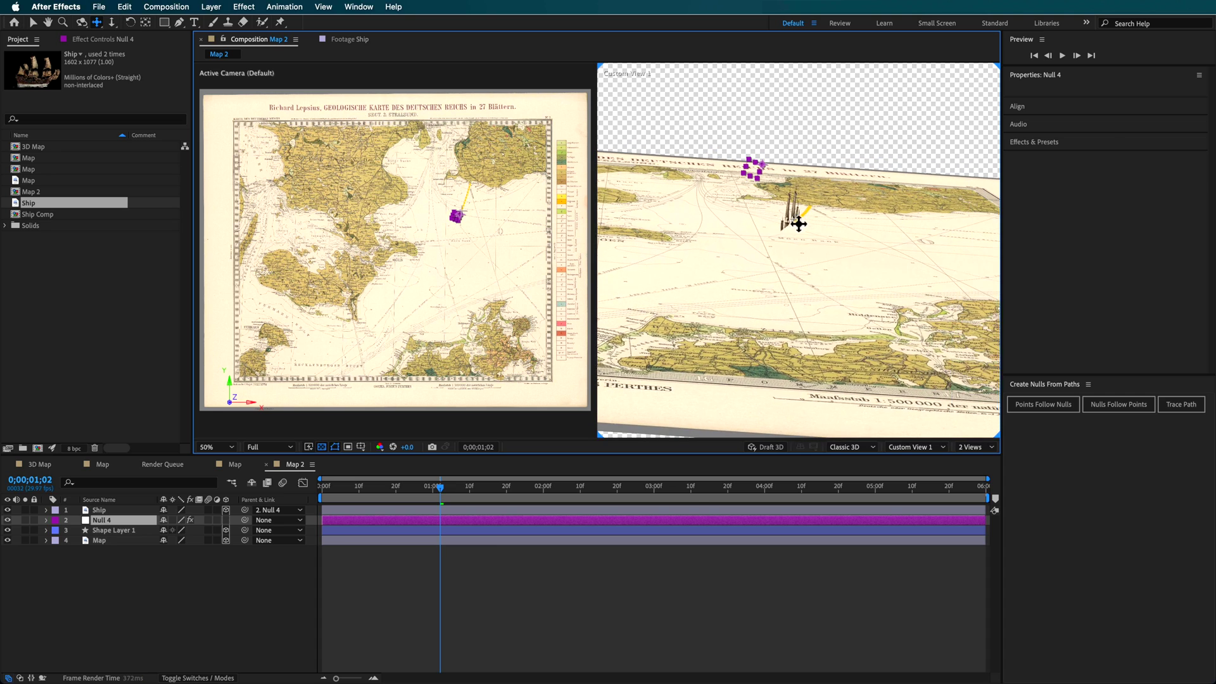
key(3)
key(v)
click(751, 218)
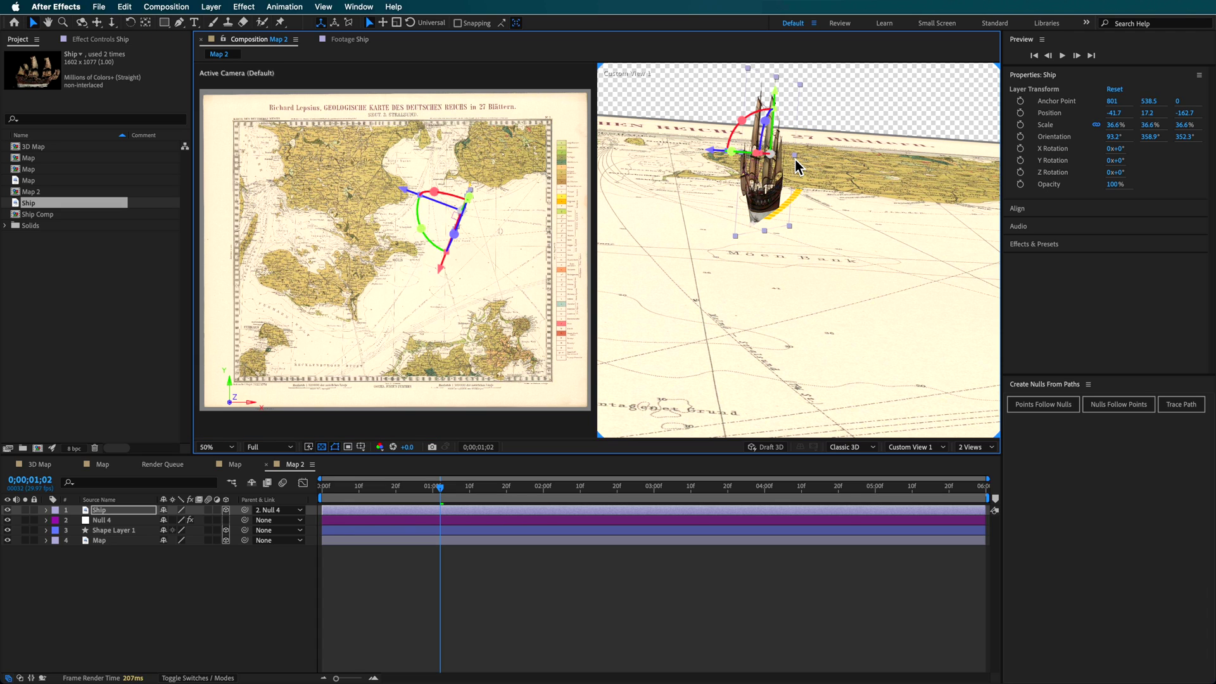
drag(796, 158, 786, 173)
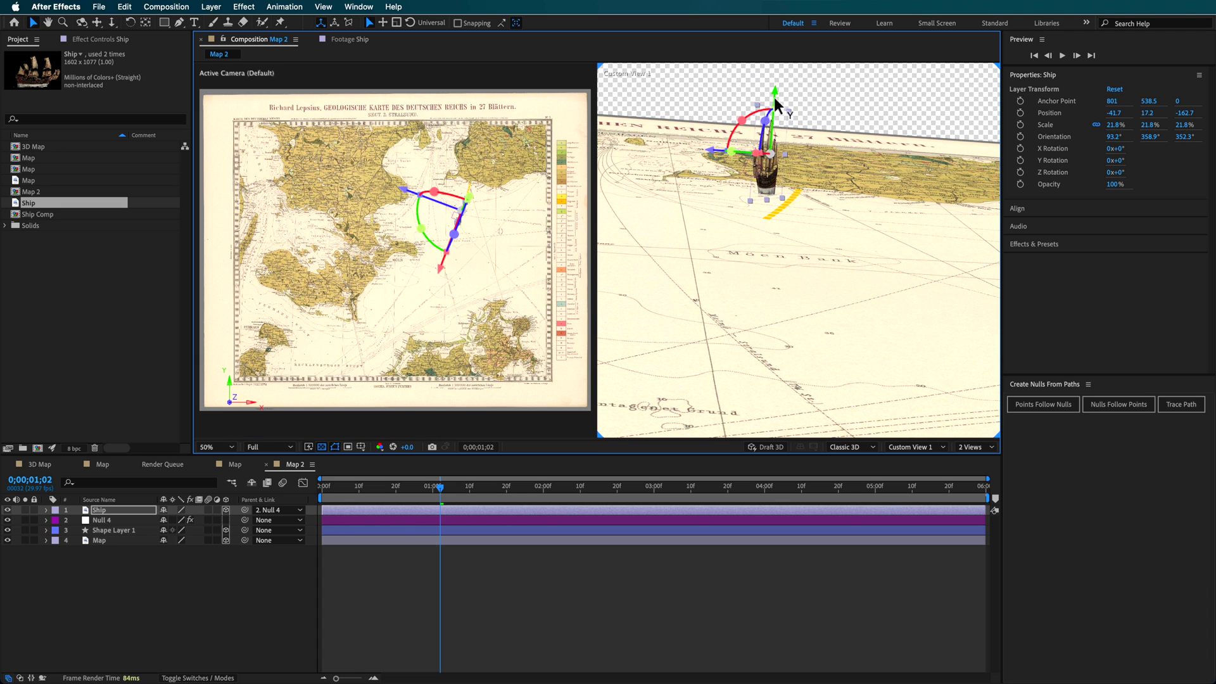
drag(776, 100, 770, 124)
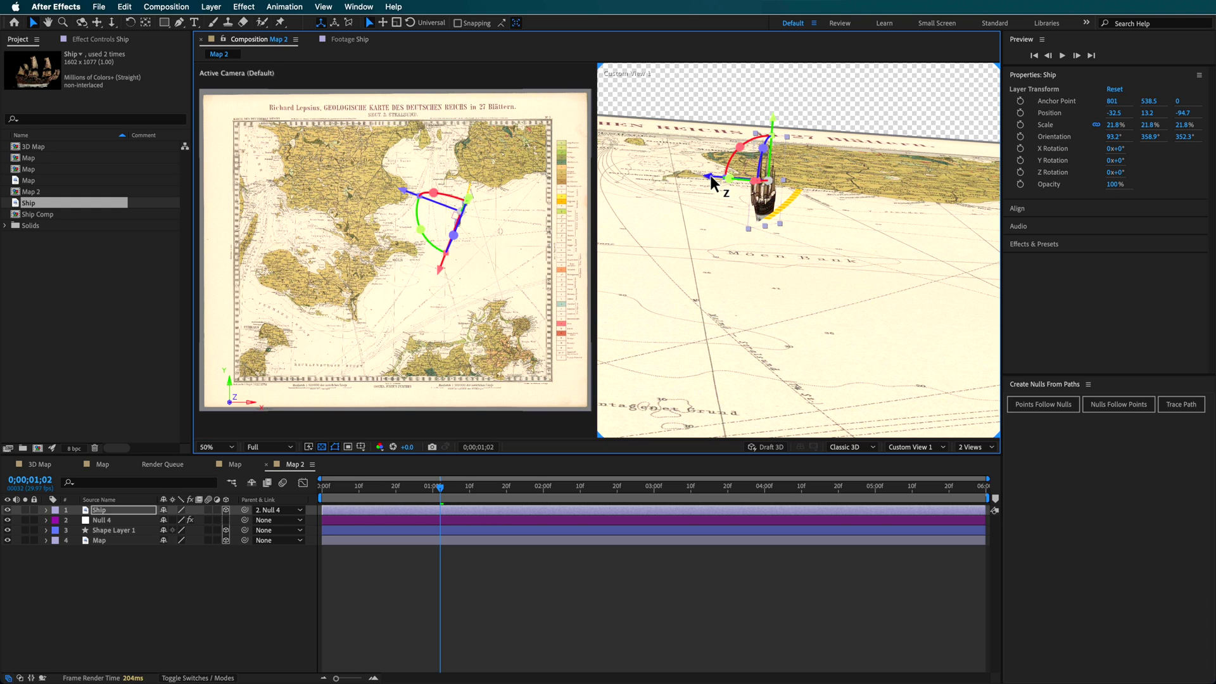
drag(709, 175, 712, 175)
click(389, 570)
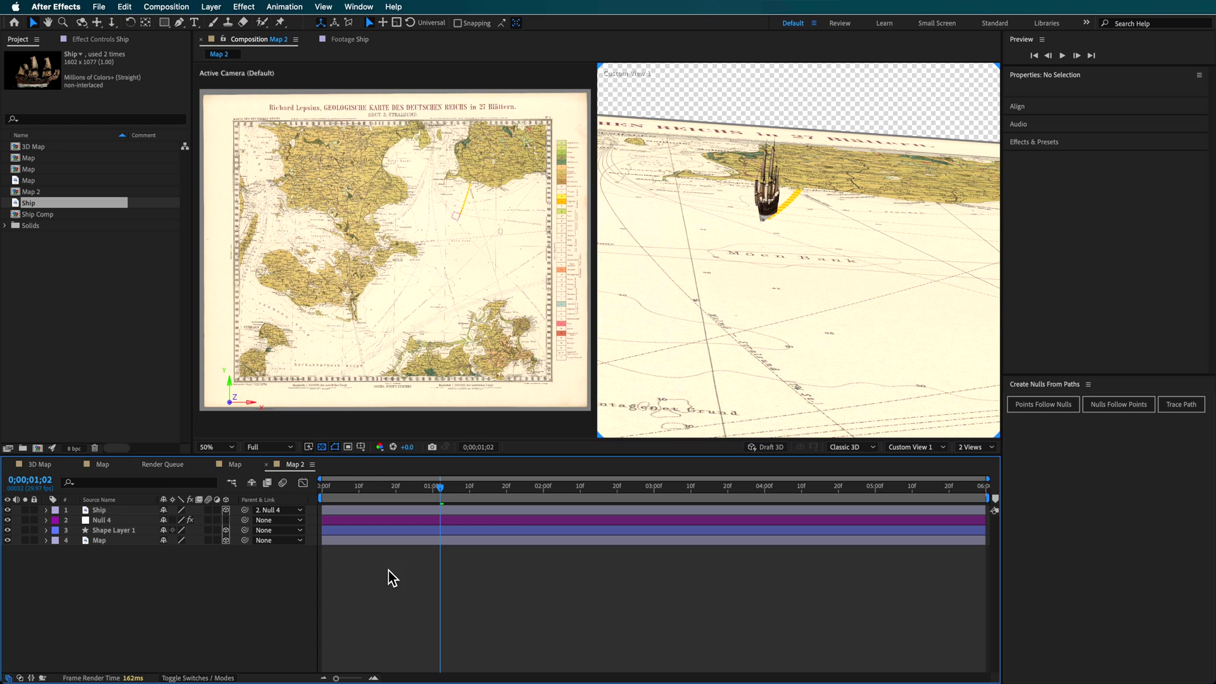
Add Map 2 to the empty Map composition as a 3D layer and set the renderer to Classic 3D
click(233, 465)
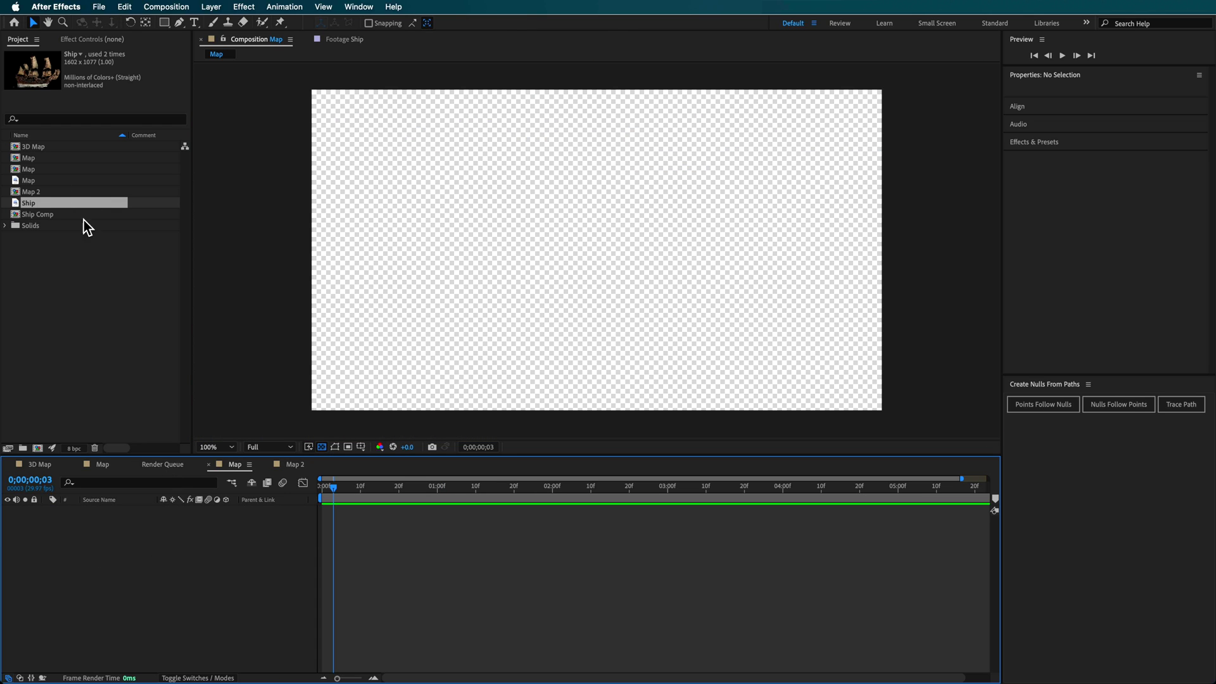
click(42, 191)
drag(30, 191, 118, 518)
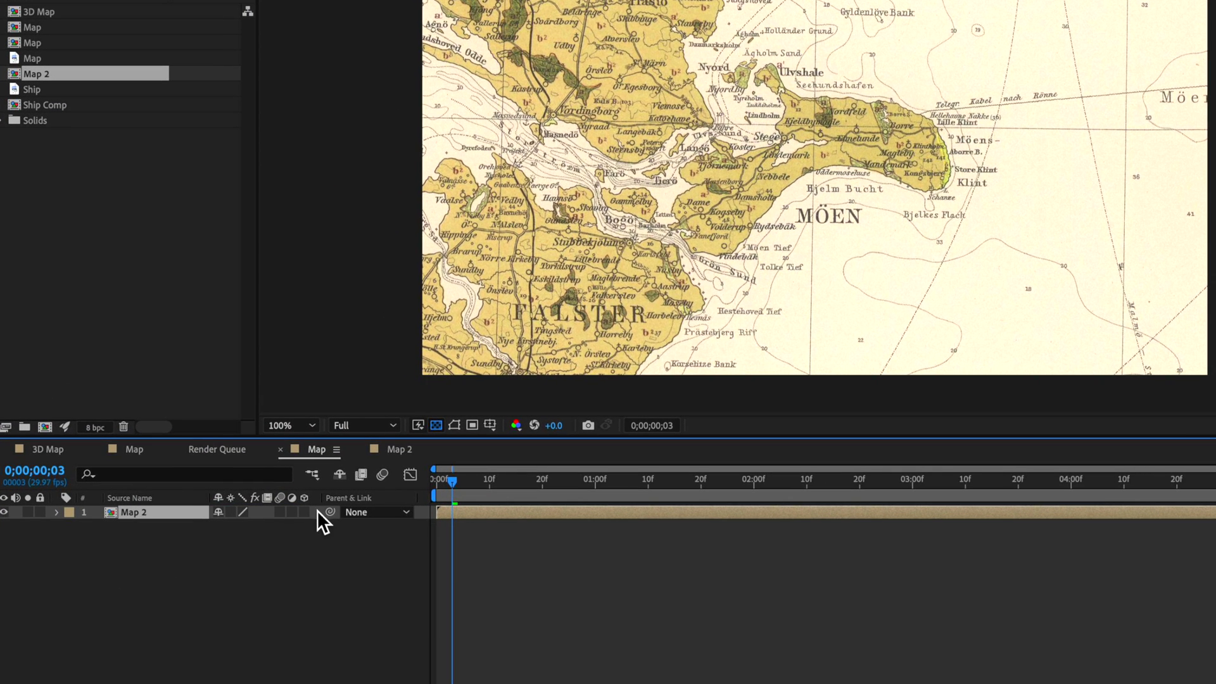
click(237, 511)
scroll(528, 244, down, 1)
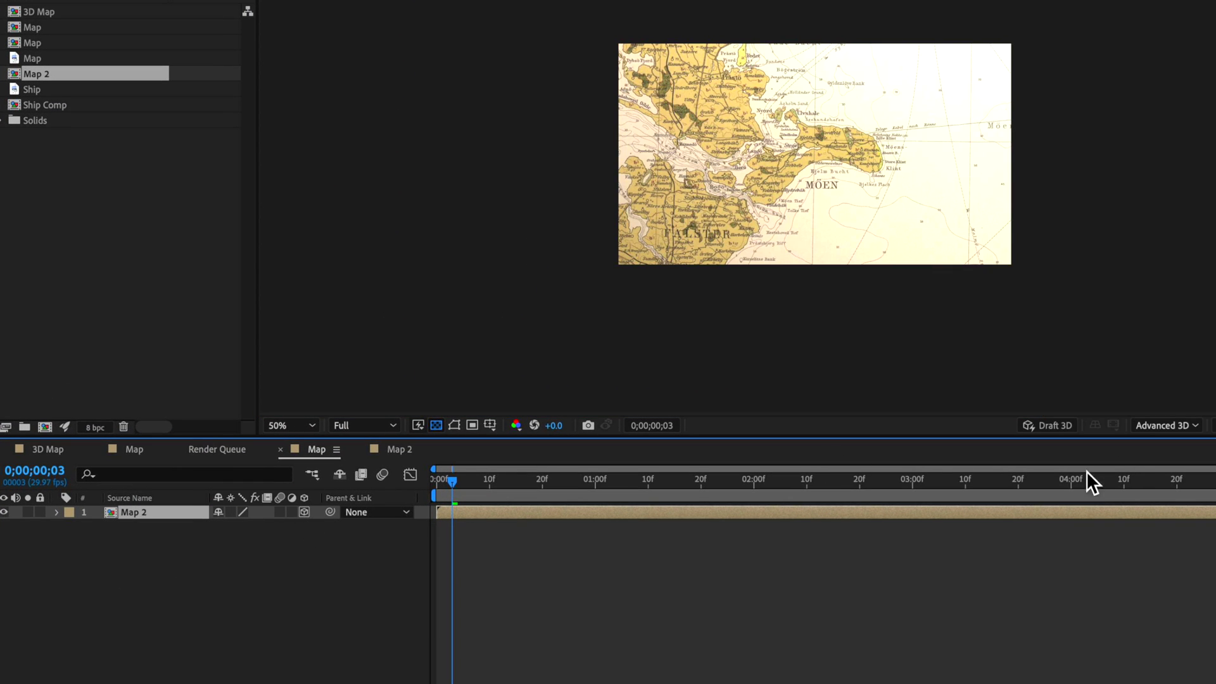
click(1164, 425)
click(1161, 442)
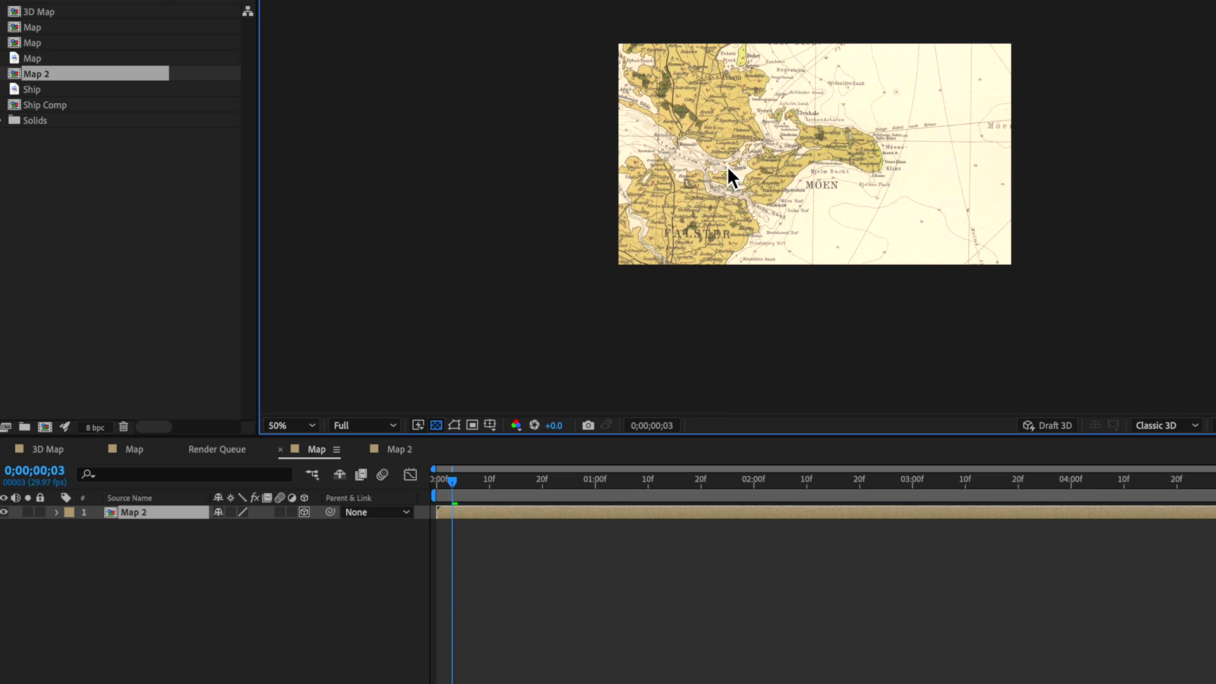
Add a two-node 35mm camera to the Map composition and orbit it to view the map in perspective
right_click(66, 566)
mouse_move(191, 537)
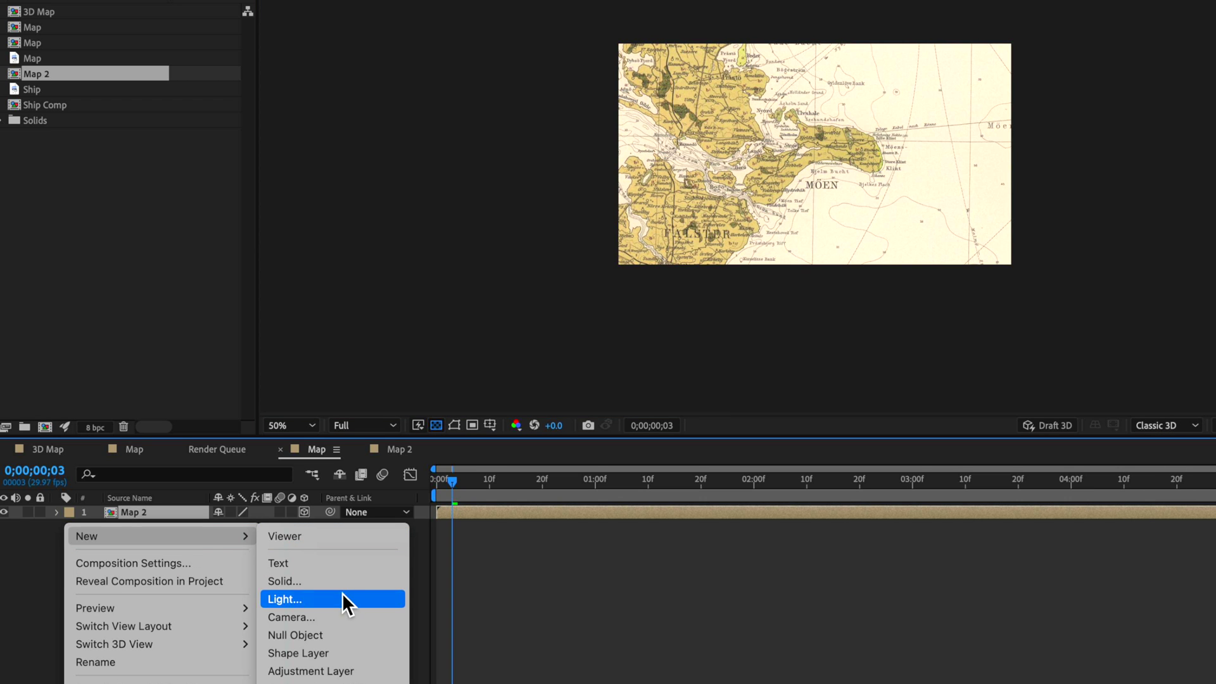
click(328, 617)
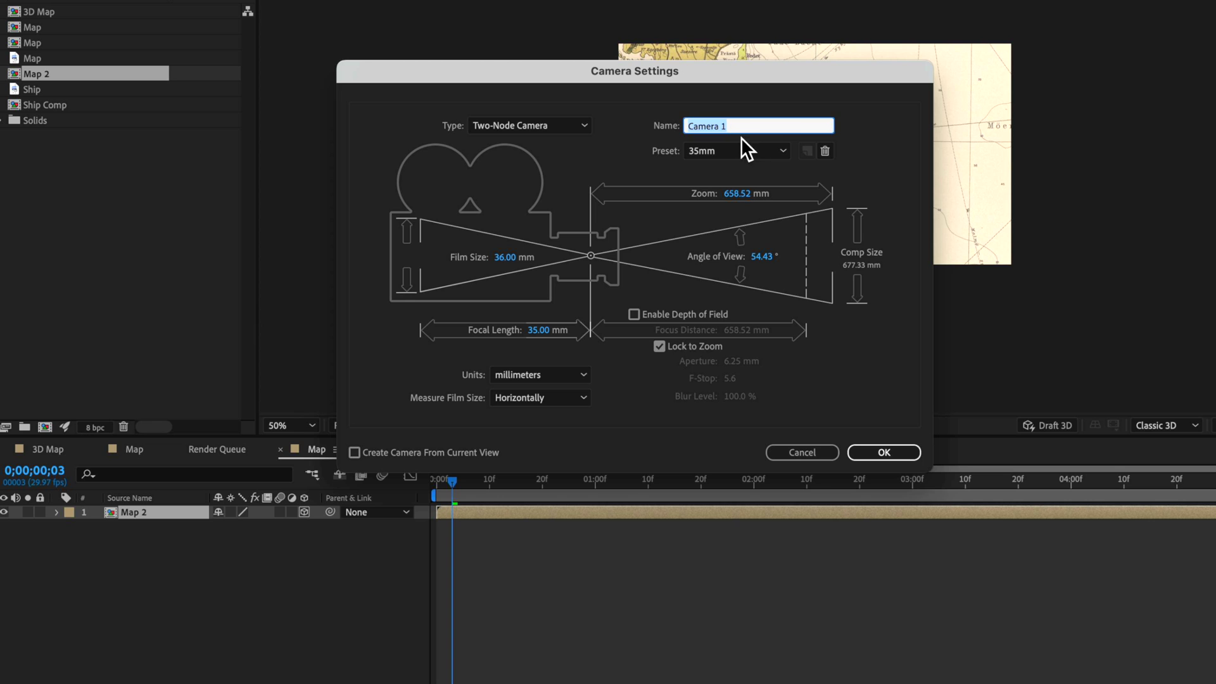
click(884, 452)
key(c)
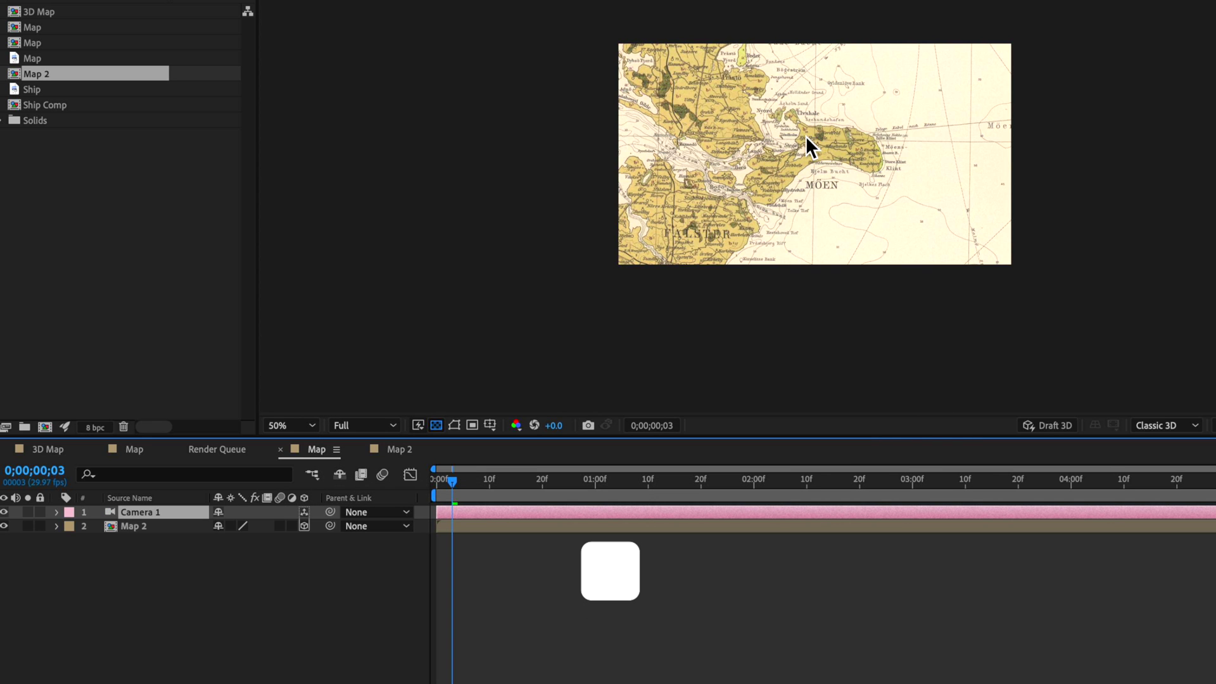
drag(830, 144, 830, 82)
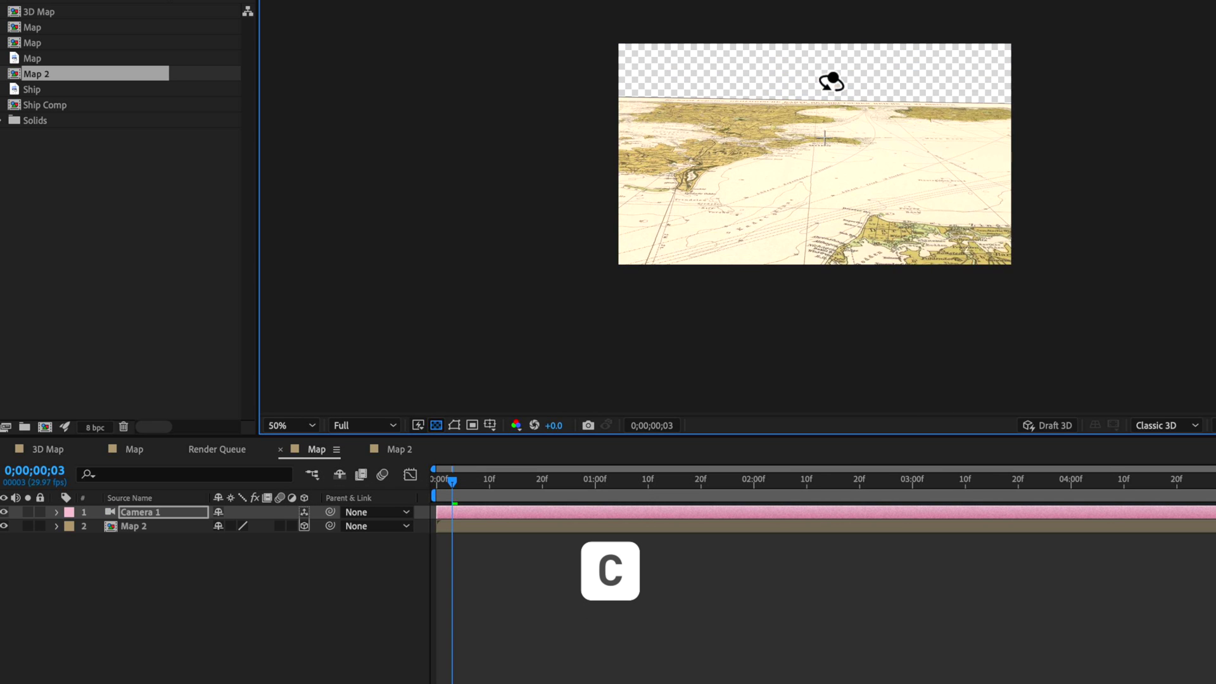
Aim the camera at the route's tip at 0;00;01;11 and collapse transformations on the Map 2 layer
click(505, 485)
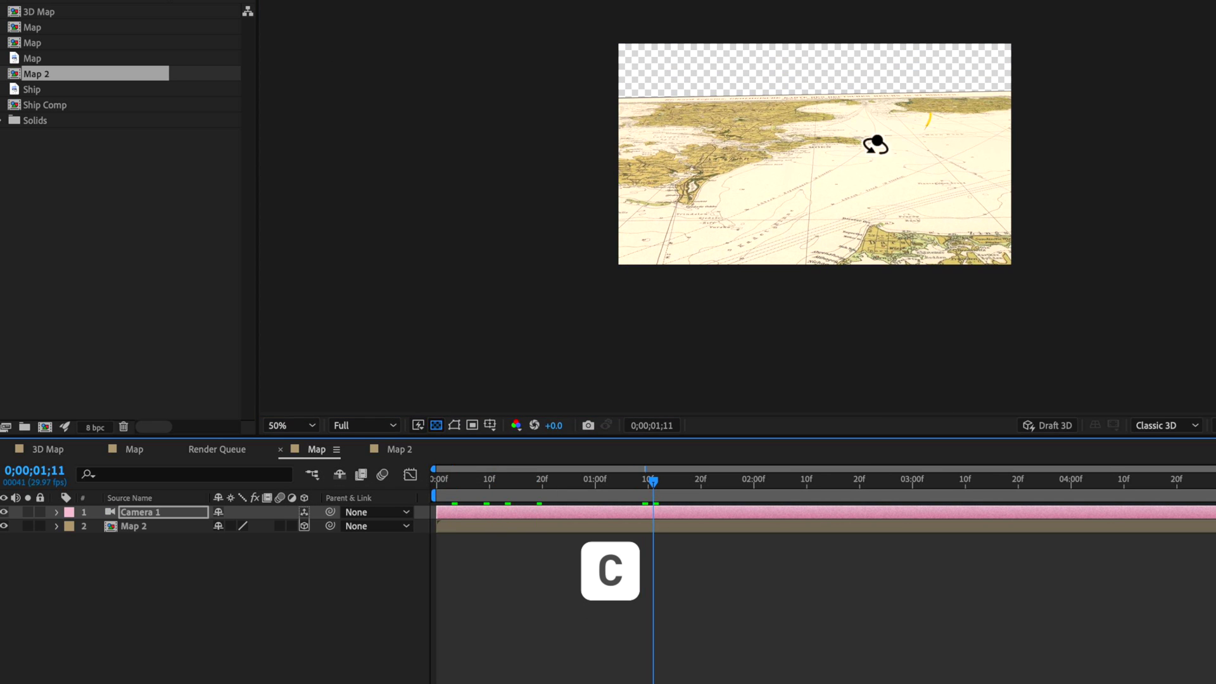
key(c)
drag(941, 136, 755, 201)
key(c)
drag(760, 152, 765, 146)
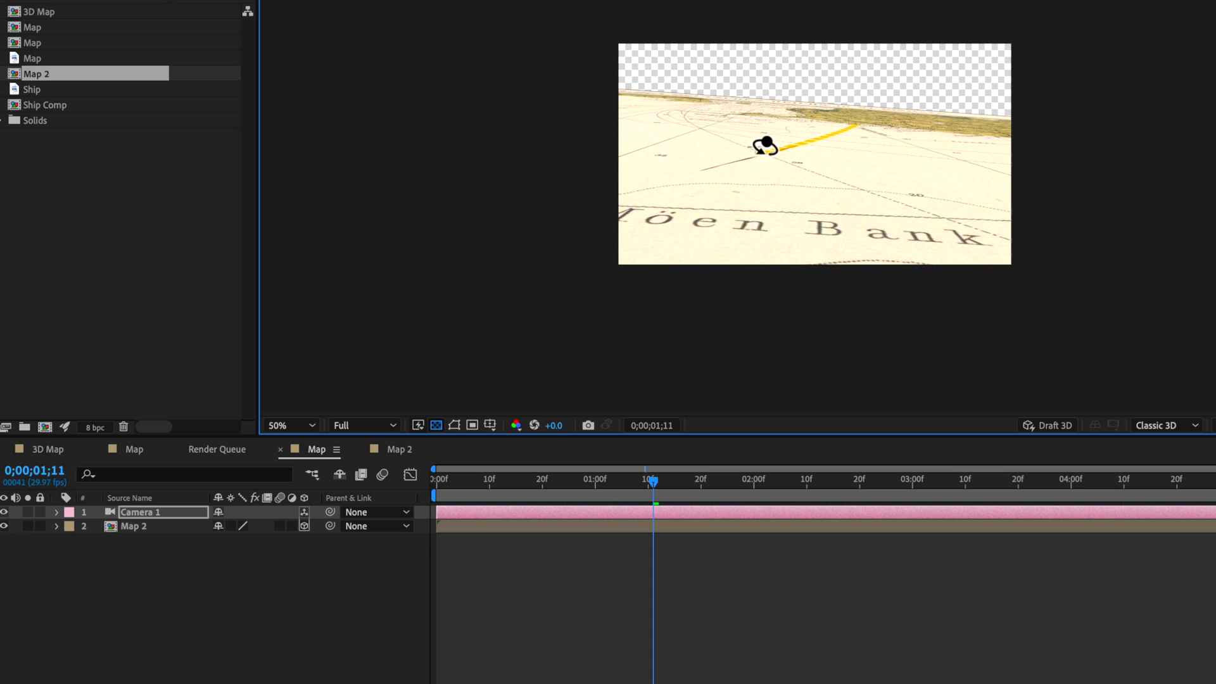
click(231, 526)
drag(836, 114, 796, 172)
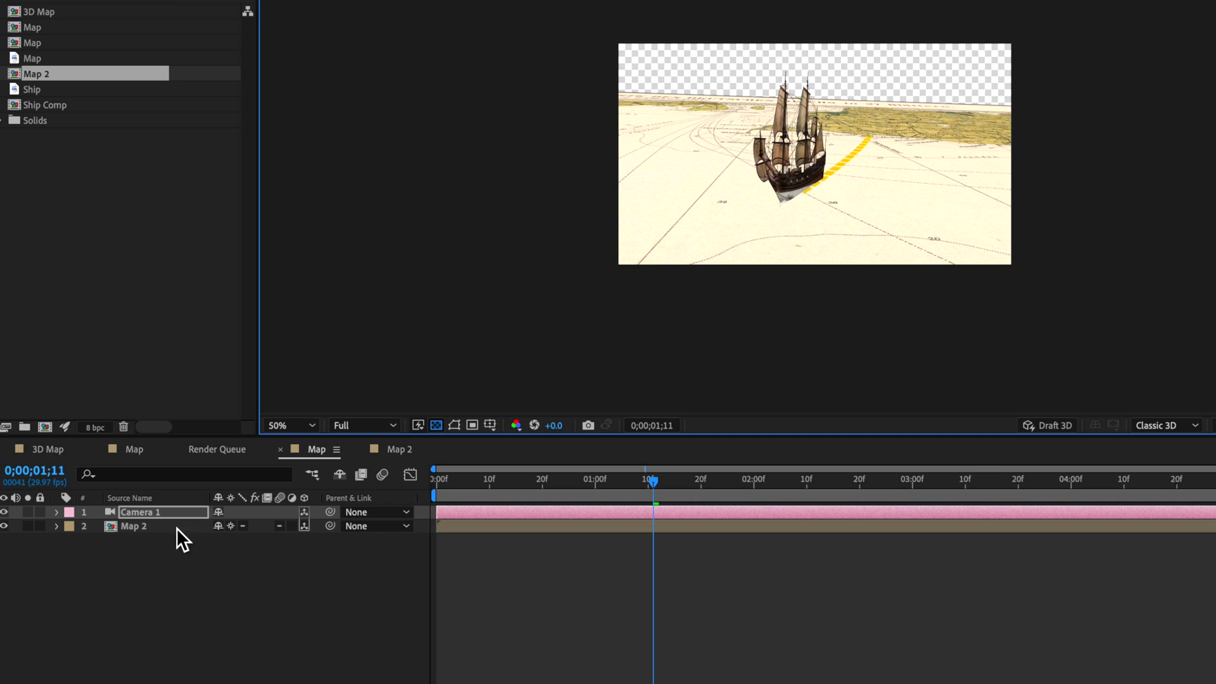
Set Camera 1's Y Rotation to -38° and reposition the camera around the ship
click(56, 512)
click(72, 540)
click(73, 540)
click(70, 527)
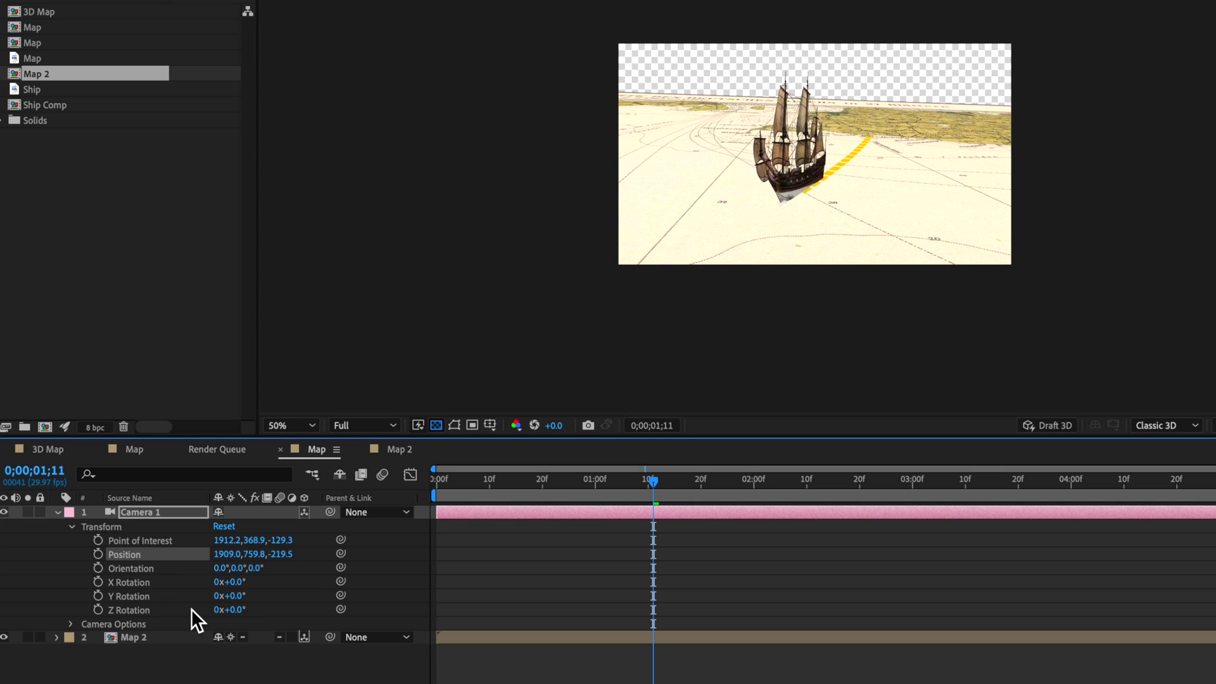
drag(234, 597, 190, 602)
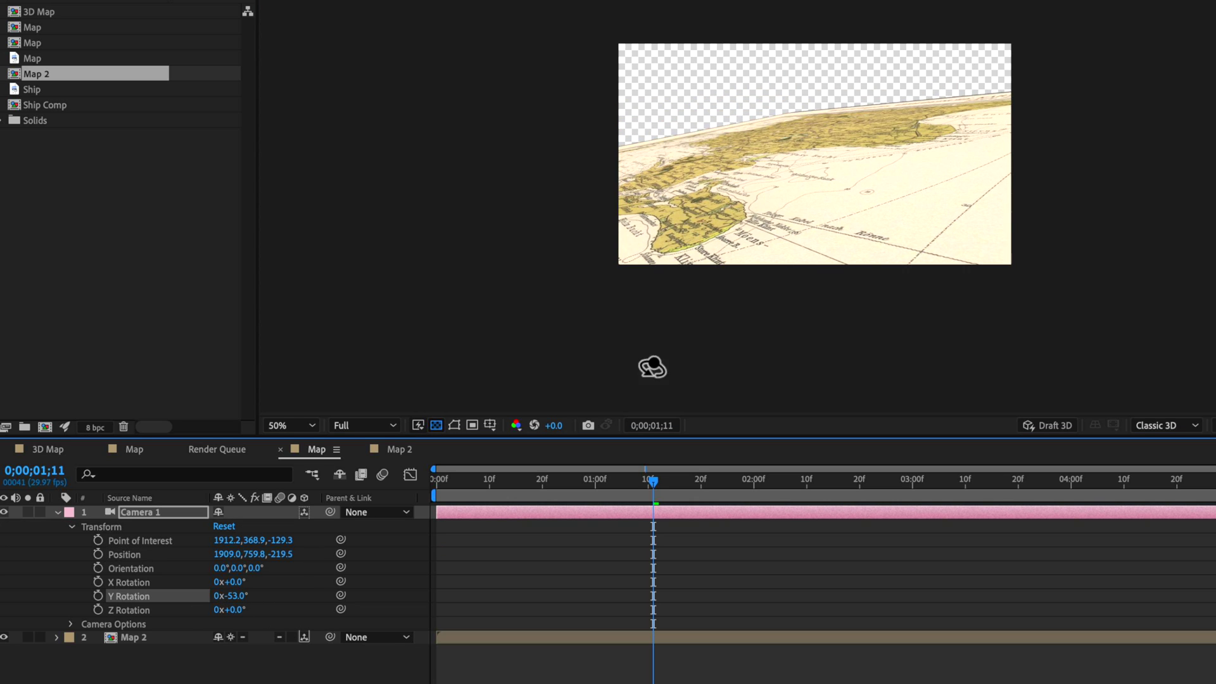
drag(910, 159, 524, 73)
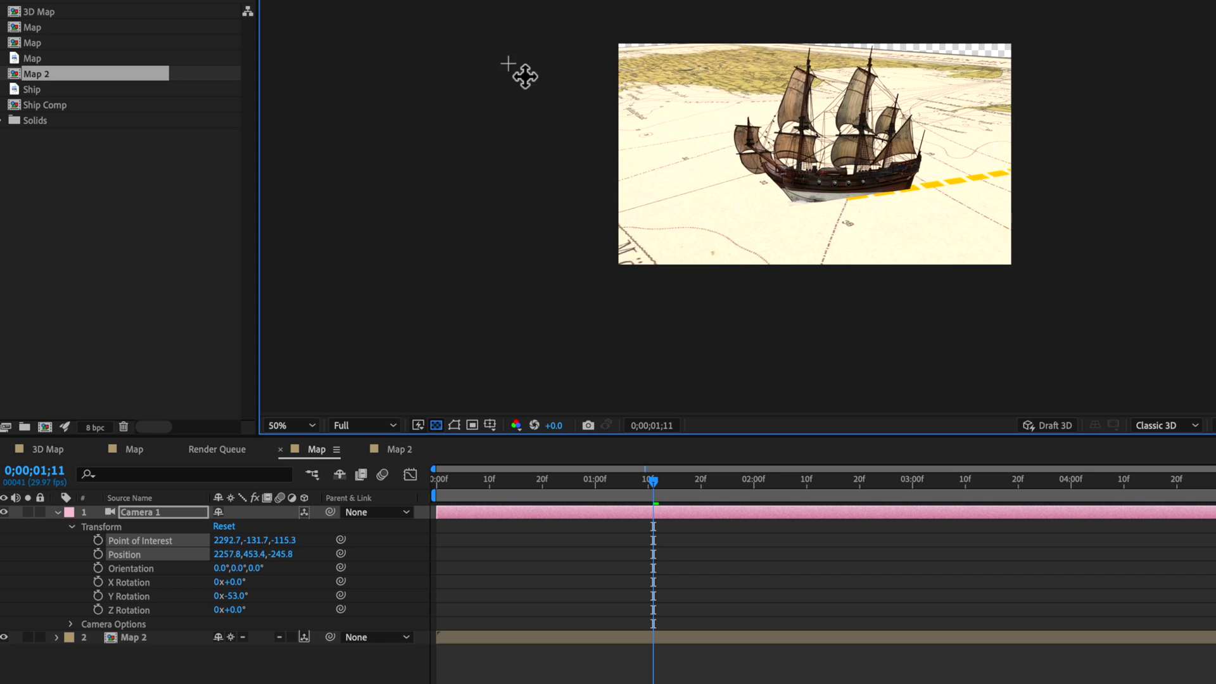
drag(231, 596, 260, 595)
drag(821, 168, 862, 376)
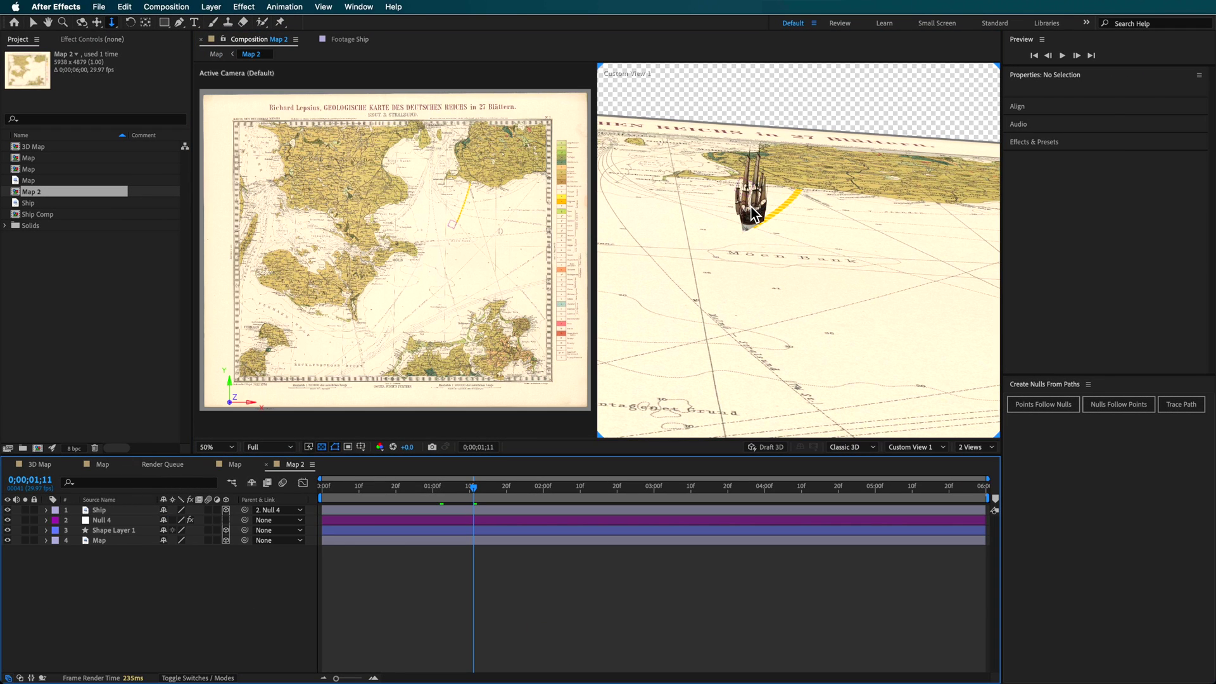
Lower the Ship layer in Map 2's custom view to a Z position of about -67.7
key(v)
click(754, 214)
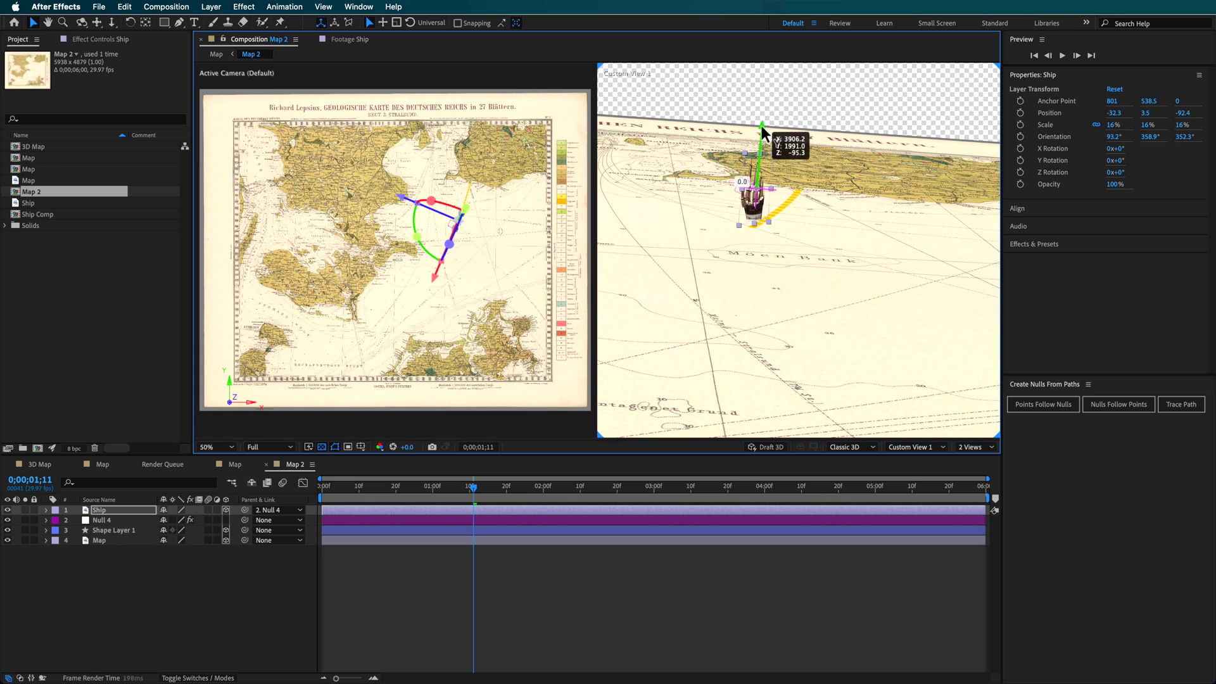
drag(761, 125, 761, 135)
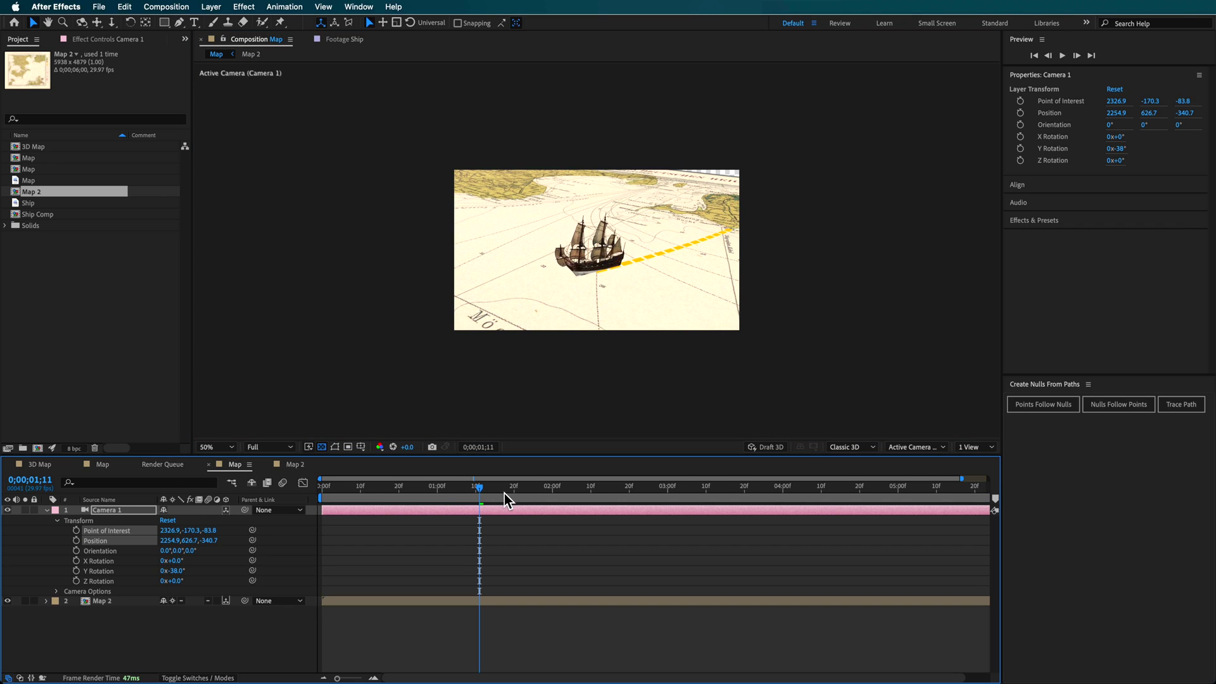
Keyframe Camera 1's Point of Interest and Position at 0;00;00;00 and bring the ship into frame
drag(504, 493, 317, 520)
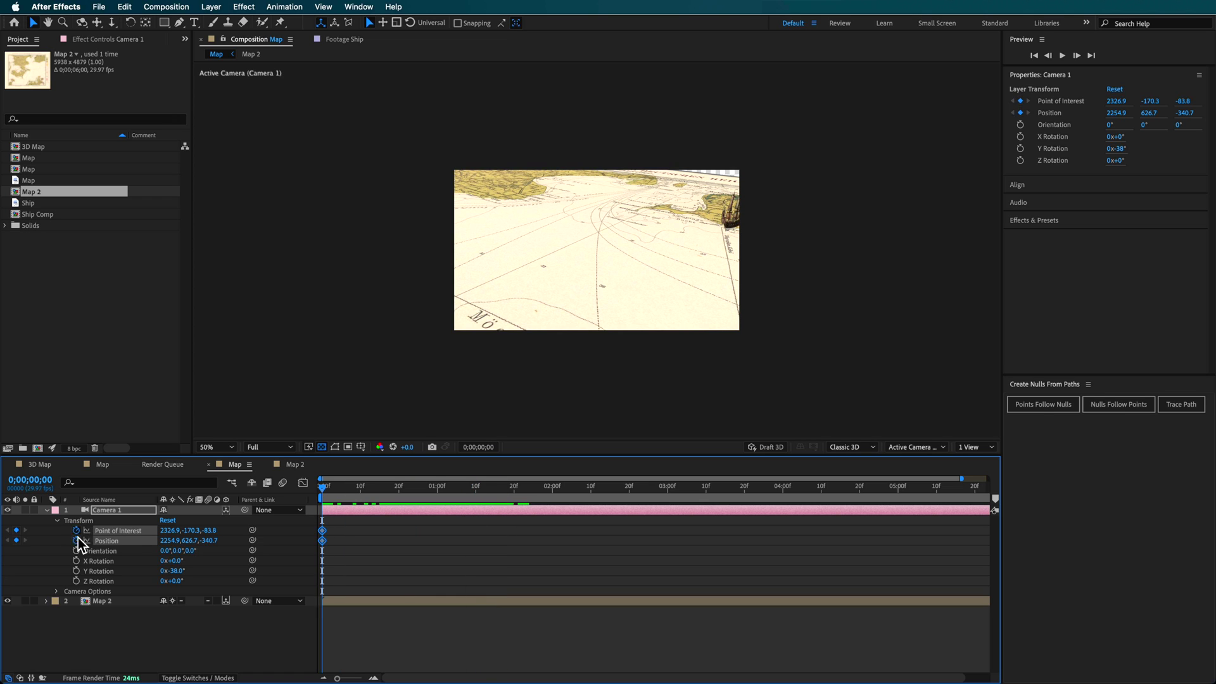
key(c)
key(c)
key(c)
drag(691, 228, 586, 170)
Pull the camera back at 0;00;00;00 and recentre the ship near the coast
key(c)
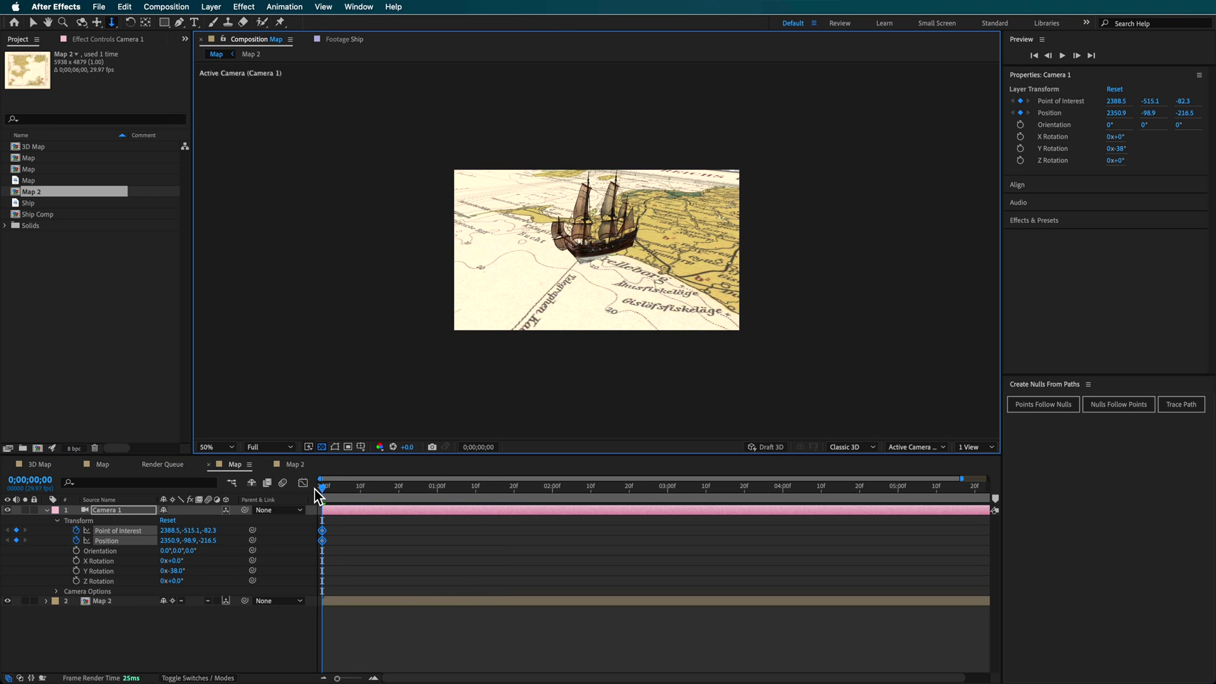
key(c)
drag(538, 271, 565, 361)
key(c)
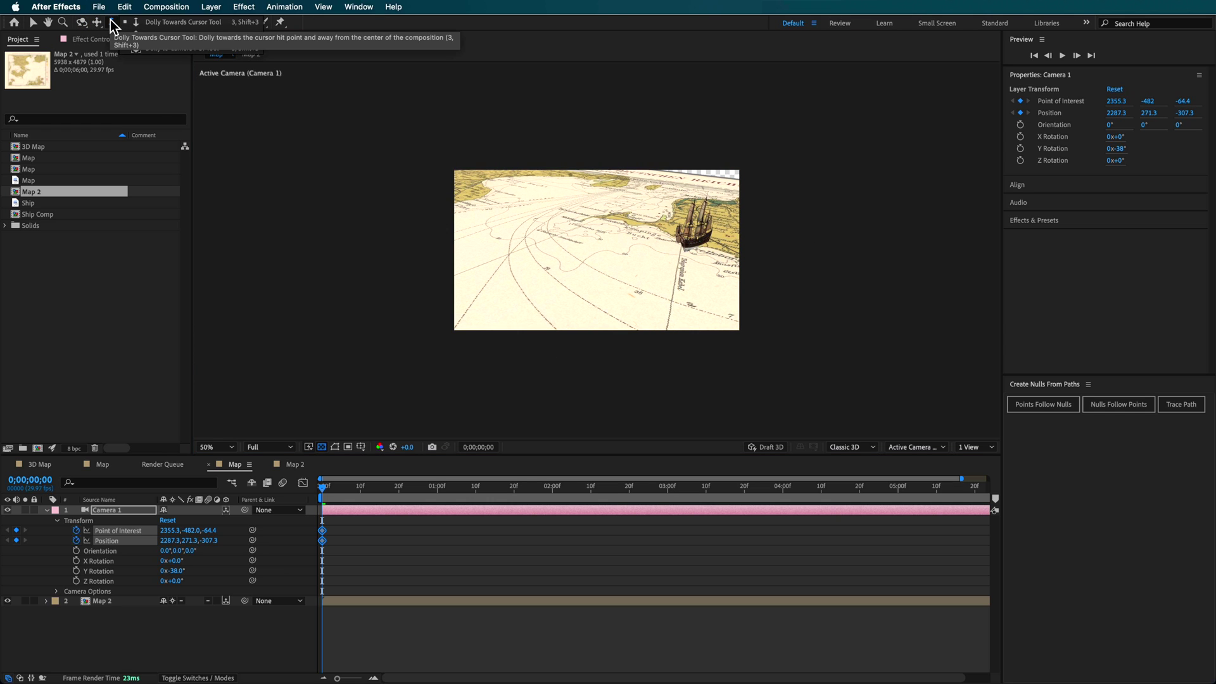
click(111, 22)
click(171, 40)
drag(615, 246, 573, 244)
key(c)
key(c)
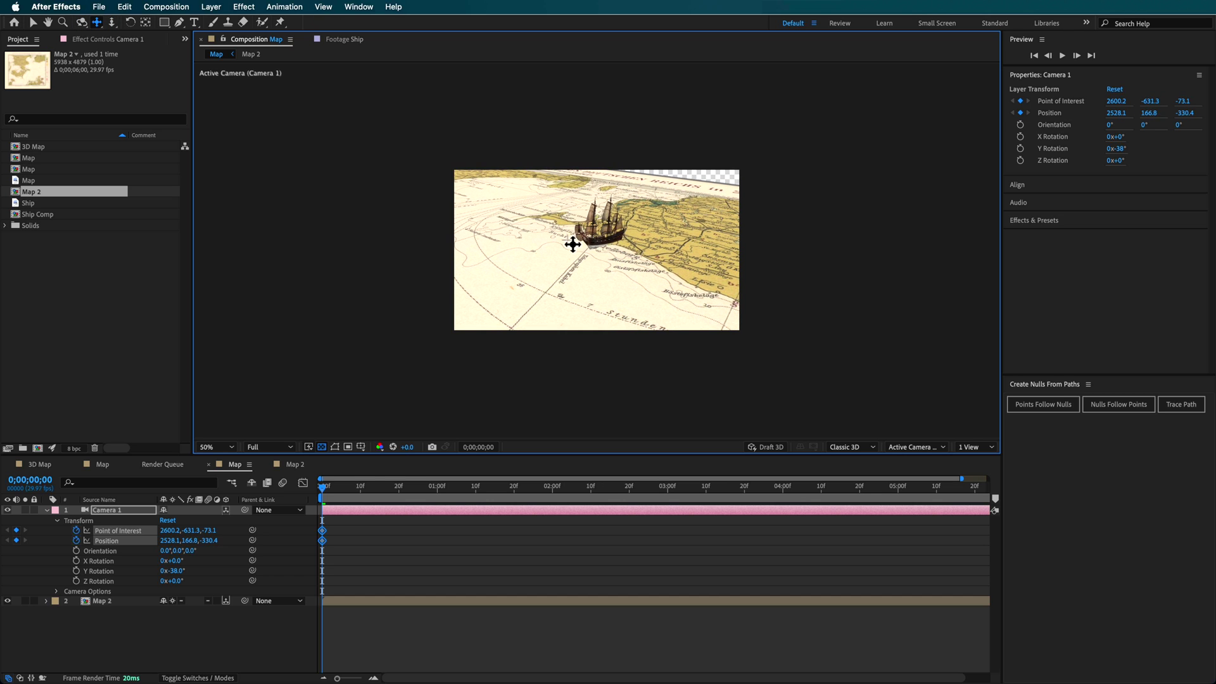
Keyframe the camera at 0;00;02;11 with the ship centred and the dashed route trailing behind it
drag(353, 501, 599, 507)
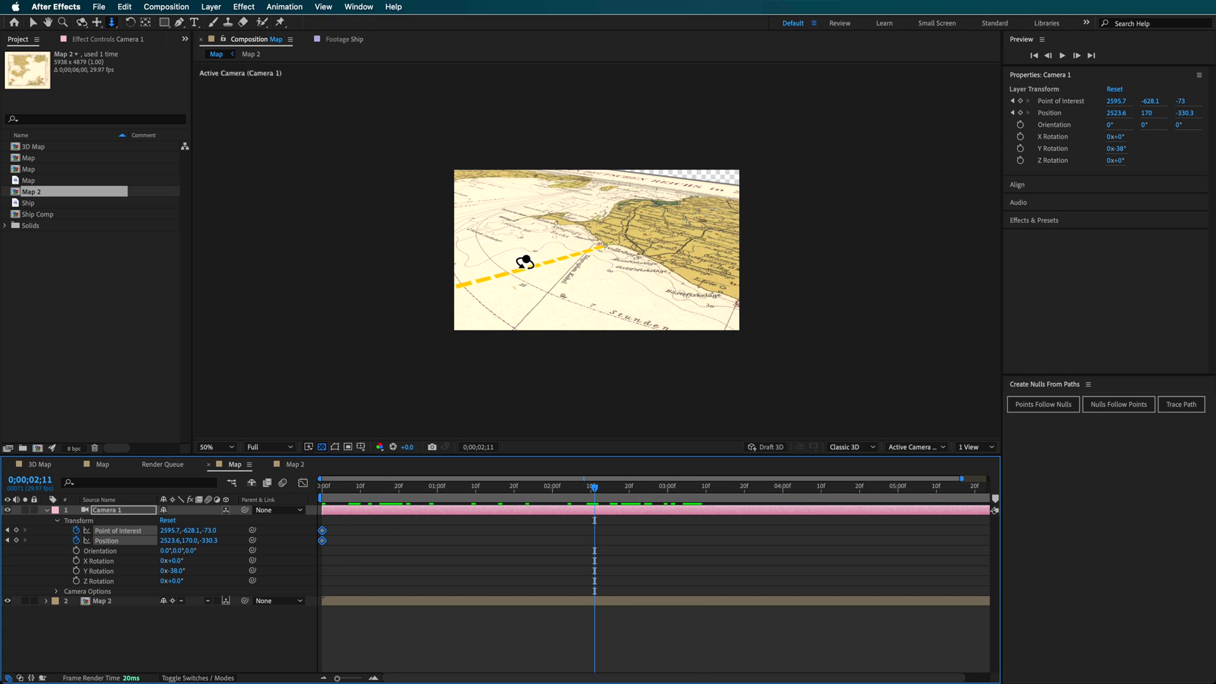
key(c)
drag(525, 262, 723, 229)
key(c)
key(c)
drag(579, 266, 629, 237)
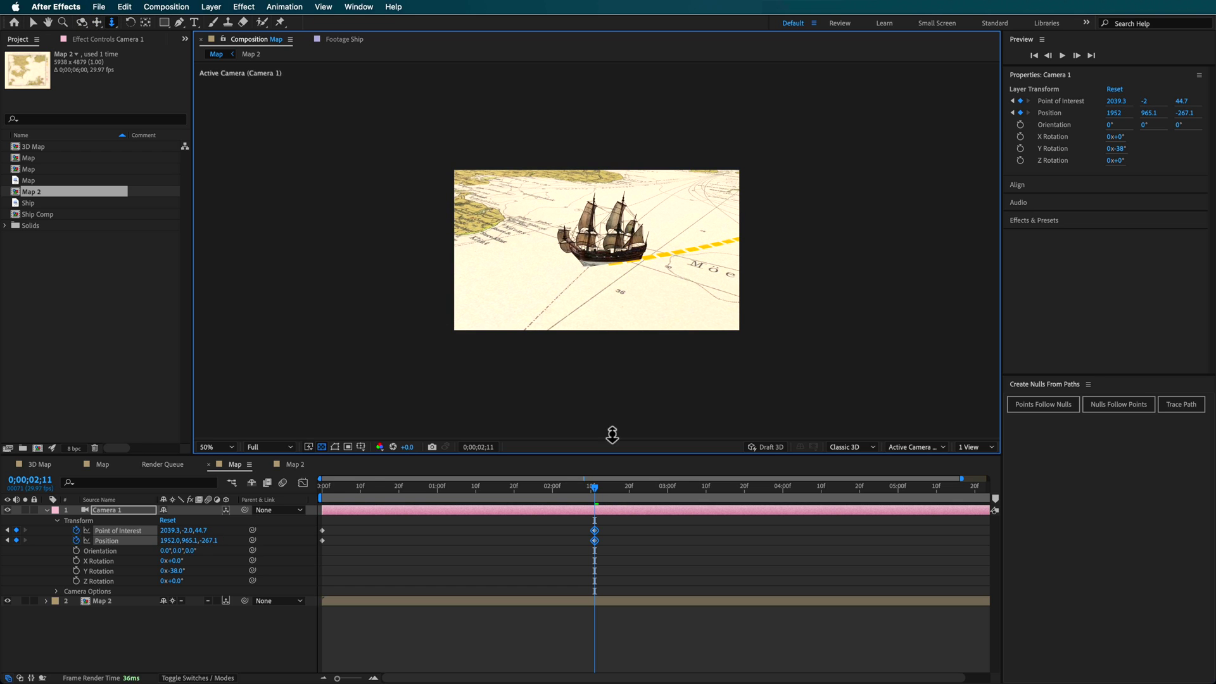
Keyframe the camera at 0;00;05;29 with a close view of the ship at the route's end
drag(599, 498, 993, 506)
key(c)
drag(557, 230, 553, 320)
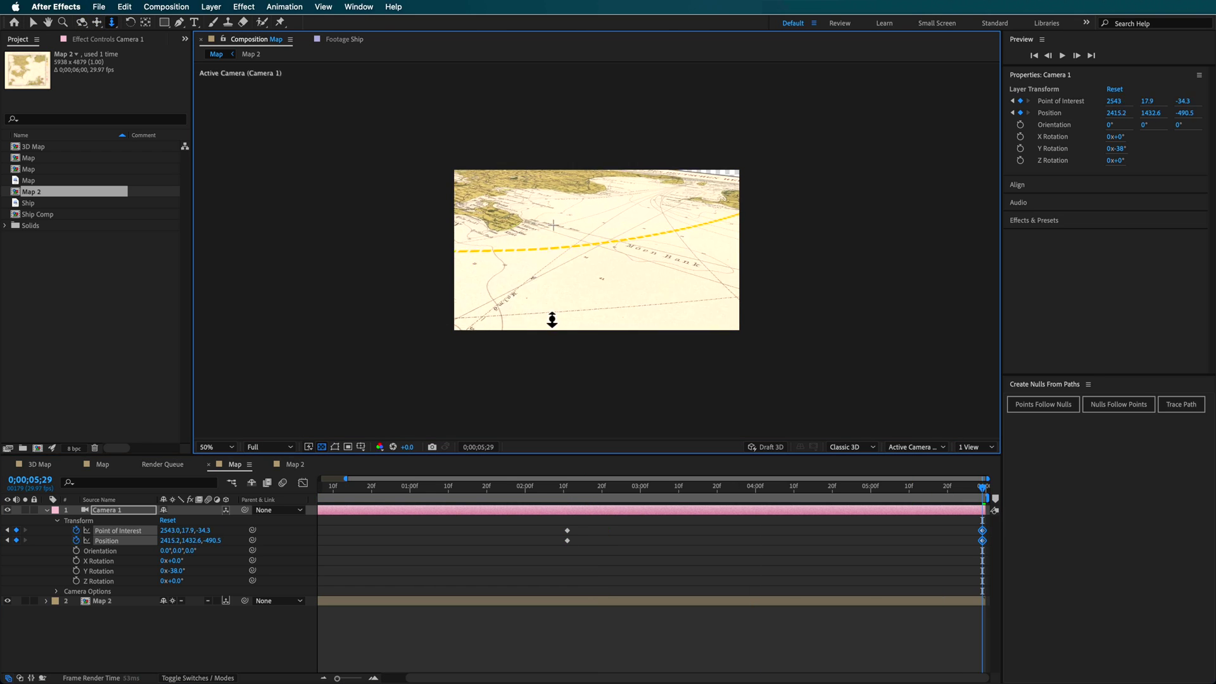
drag(889, 252, 610, 264)
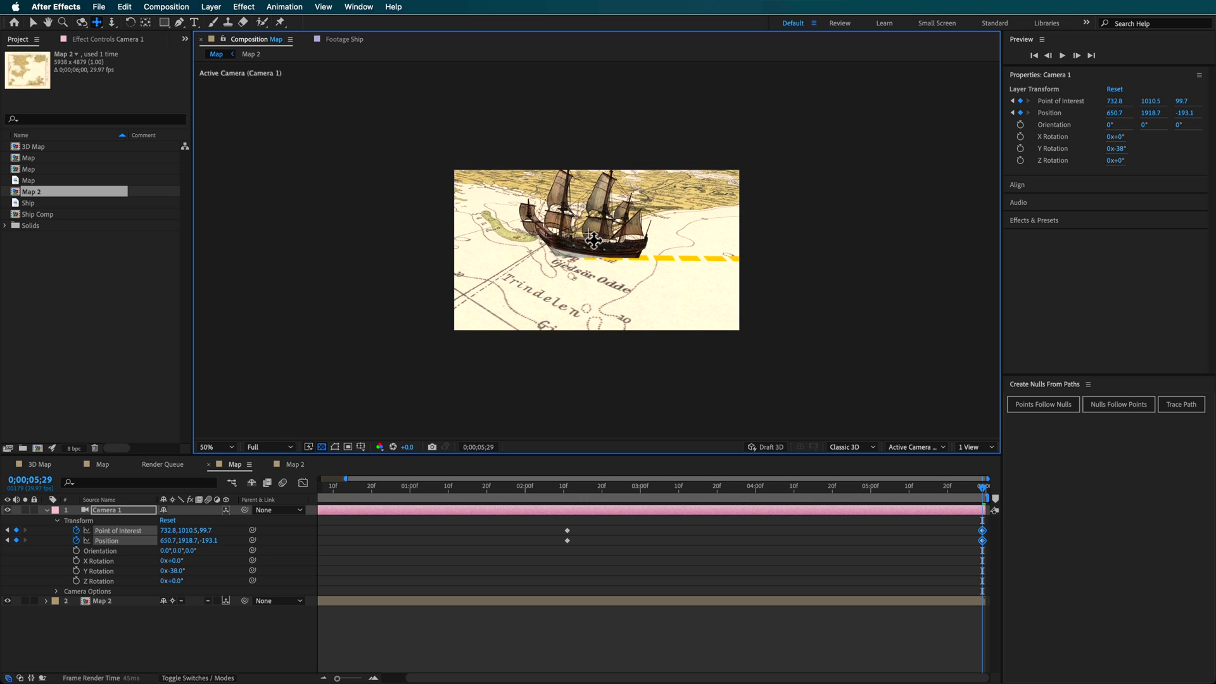
Animate Camera 1's Y Rotation from -38° at 0;00;00;00 to -67° at 0;00;05;29
drag(982, 488, 254, 564)
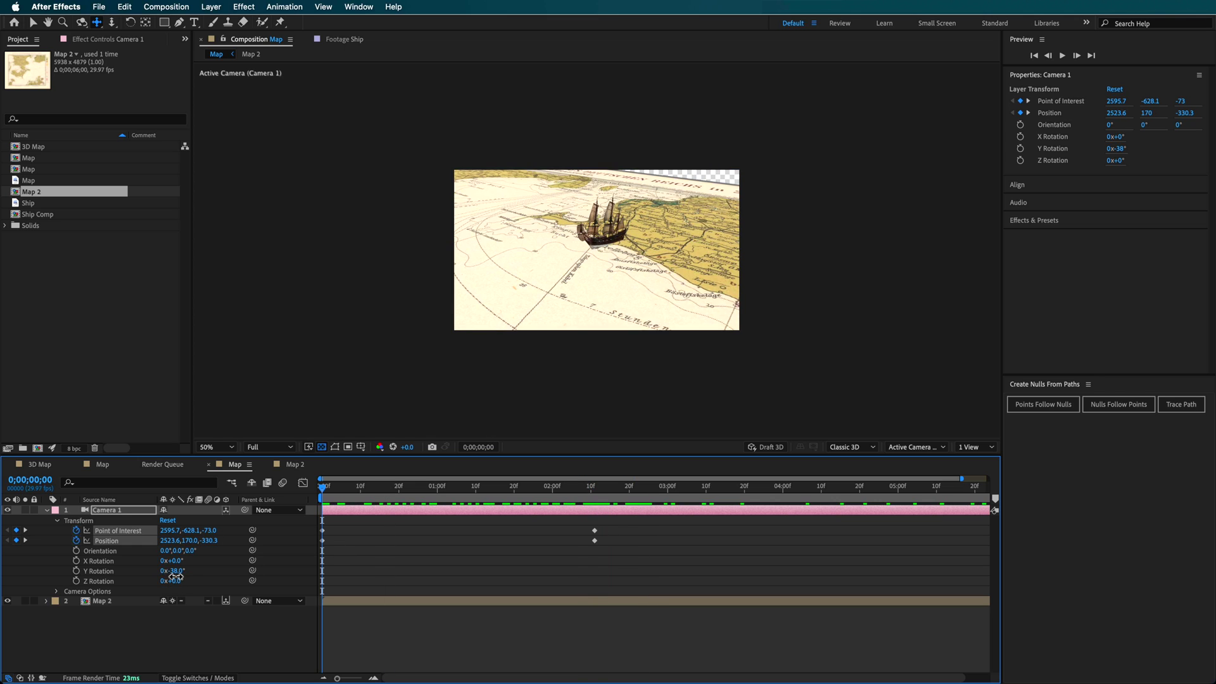
drag(174, 576, 171, 576)
click(76, 571)
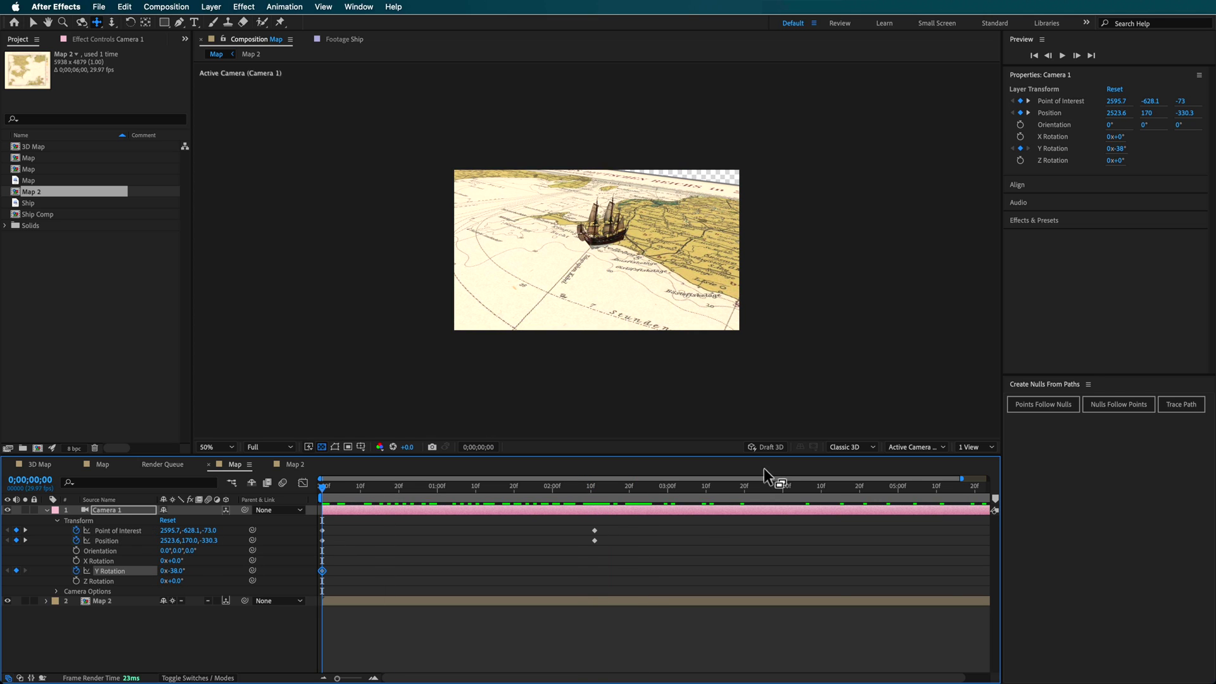
drag(781, 487, 987, 488)
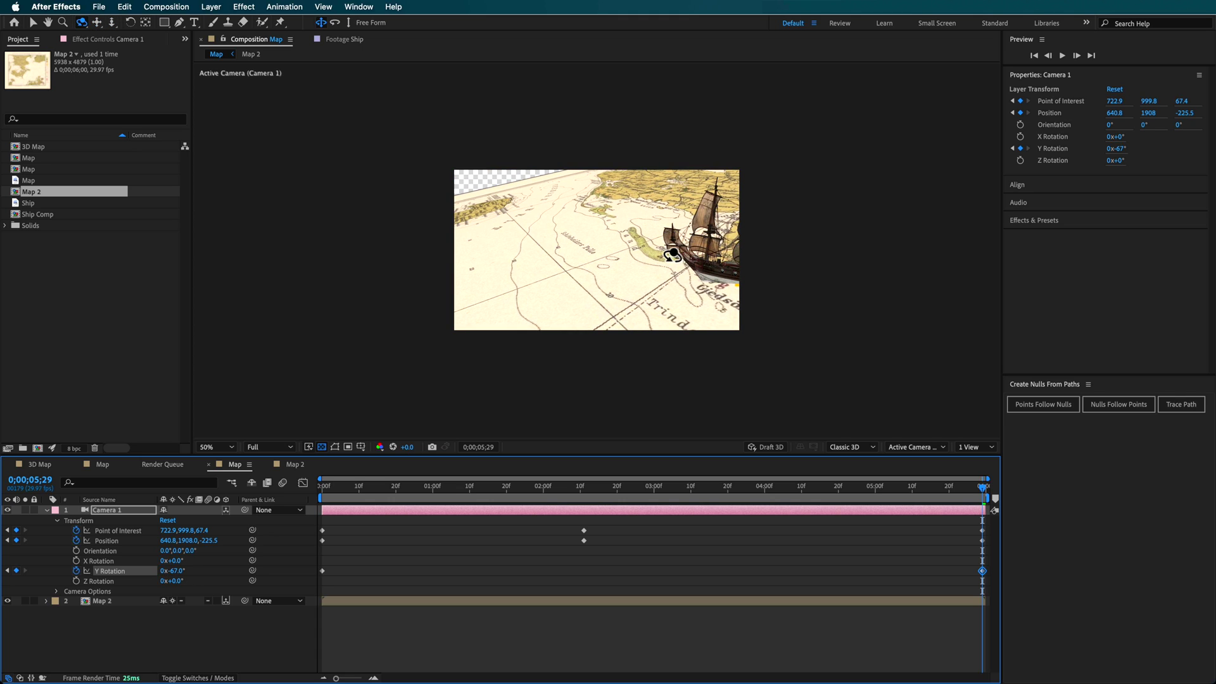
Reframe the ship in the centre of the final camera view and scrub back to check the camera move
key(c)
drag(671, 253, 502, 252)
key(c)
drag(632, 259, 638, 256)
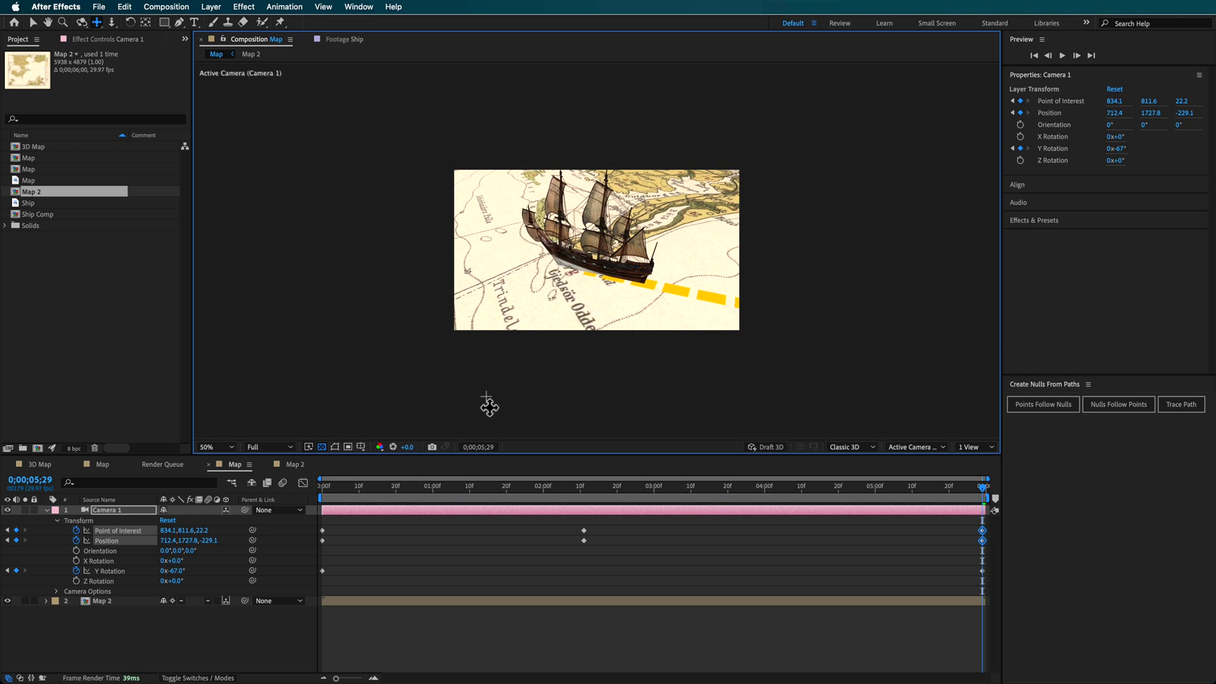
drag(981, 486, 793, 509)
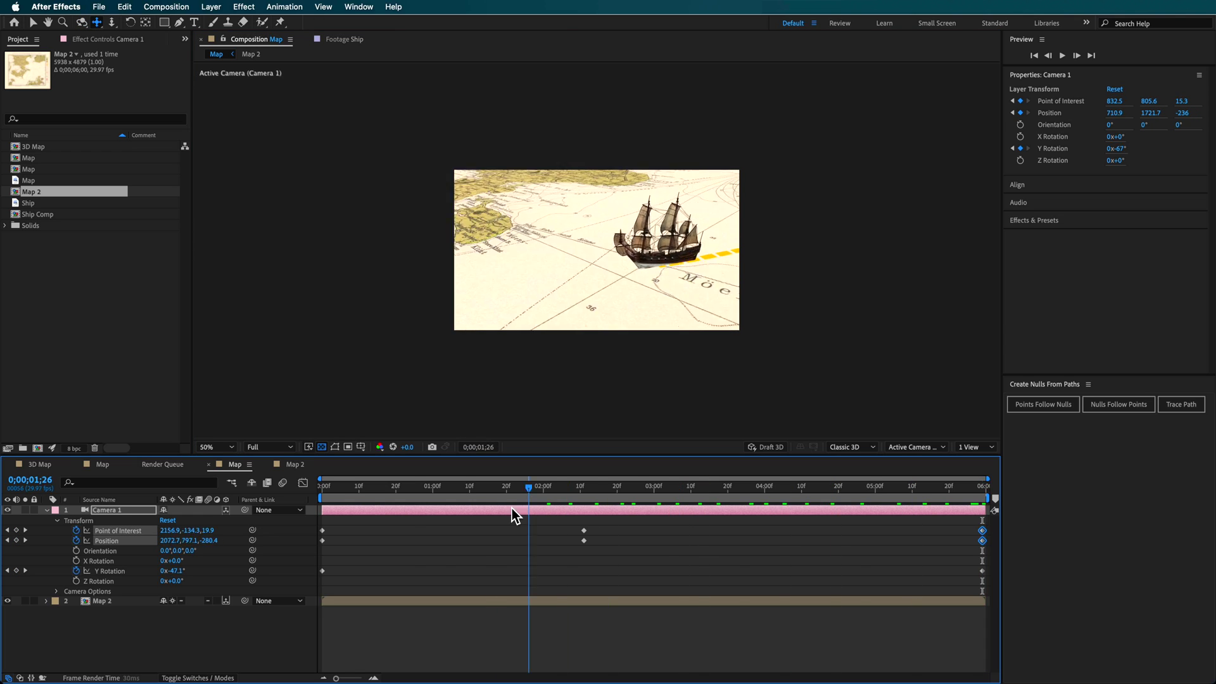
Apply Easy Ease to all of Camera 1's Point of Interest, Position and Y Rotation keyframes
drag(512, 508, 283, 615)
right_click(323, 541)
mouse_move(388, 675)
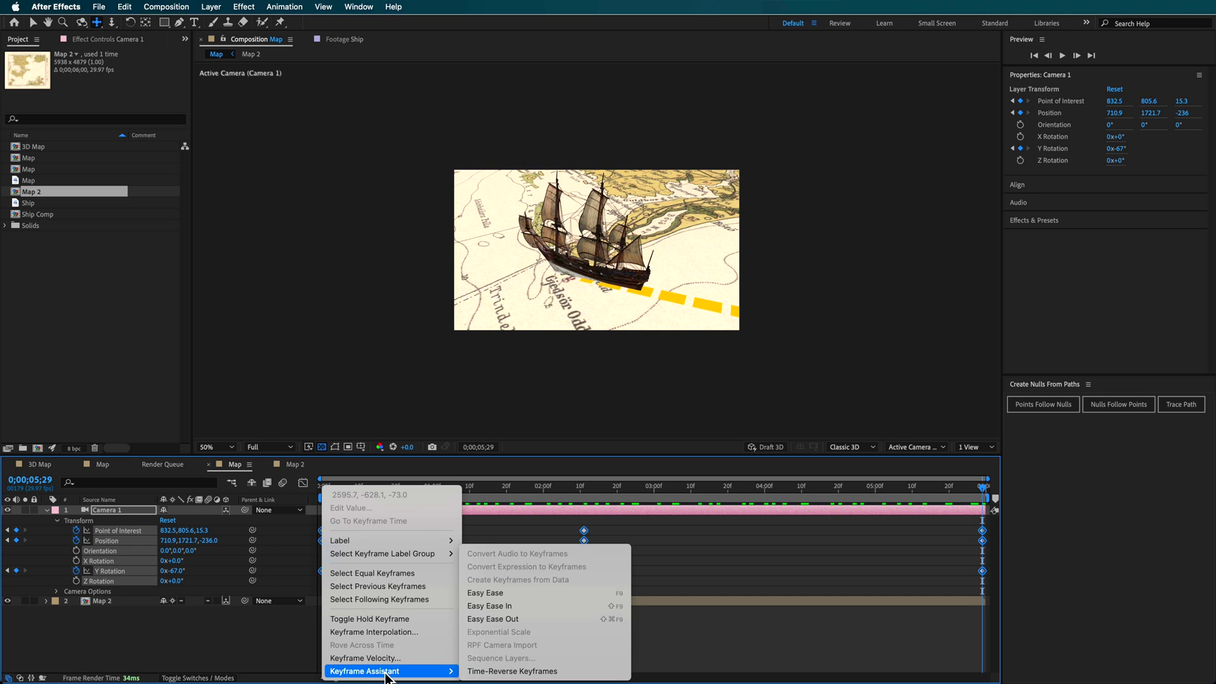
click(505, 593)
click(774, 524)
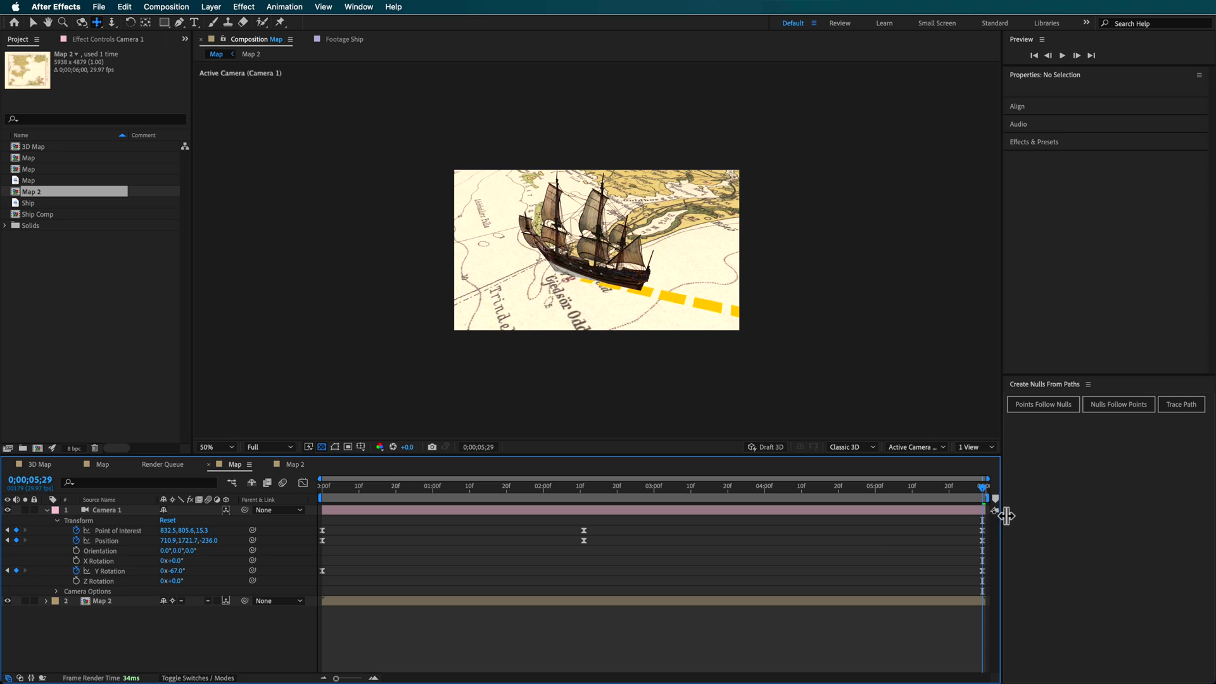
Change the temporal interpolation of all of the camera's Point of Interest and Position keyframes
click(982, 531)
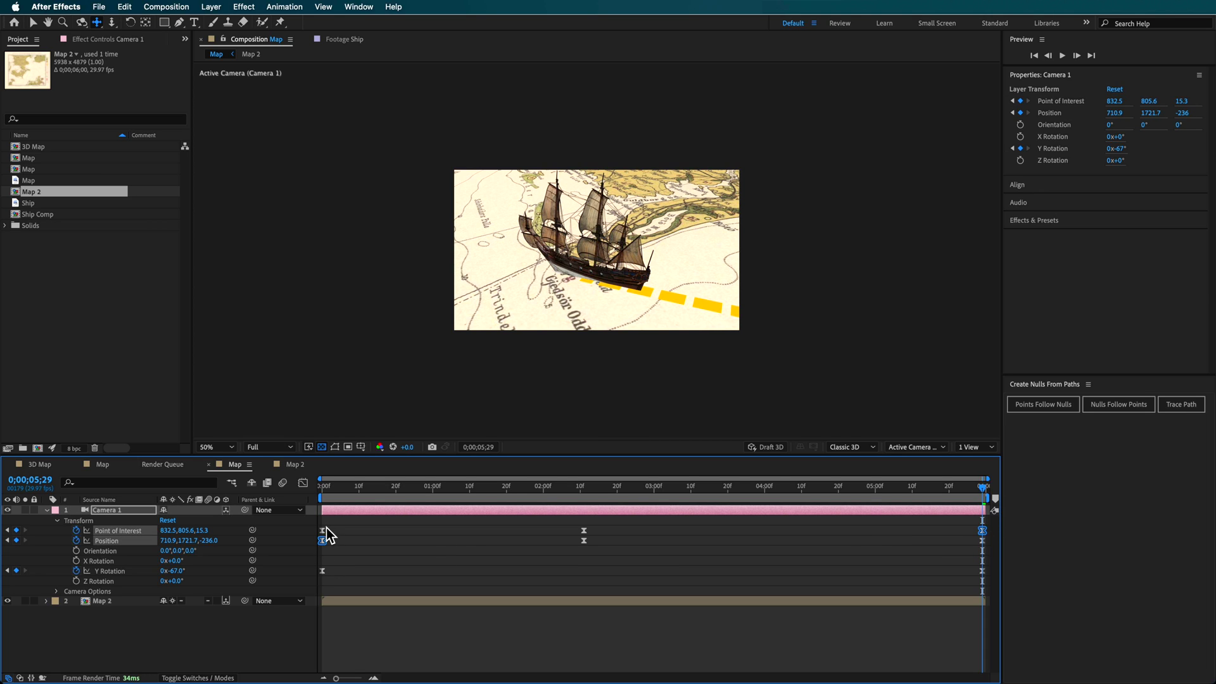
drag(322, 523, 964, 546)
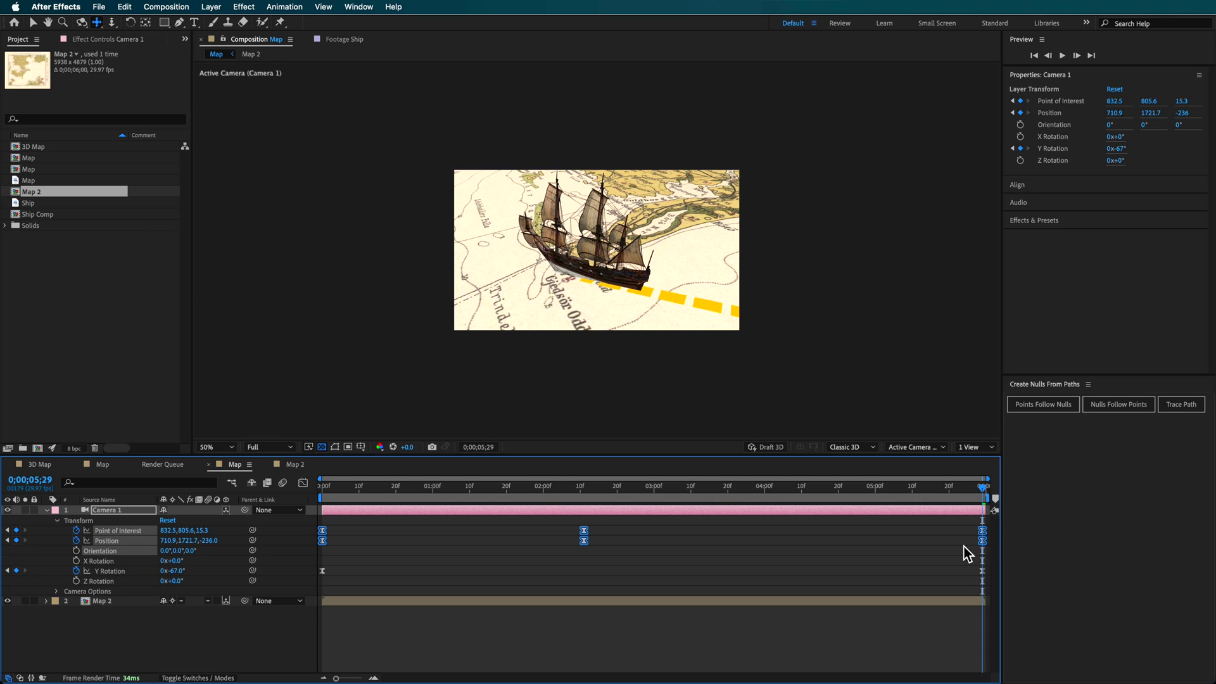
right_click(325, 537)
click(383, 632)
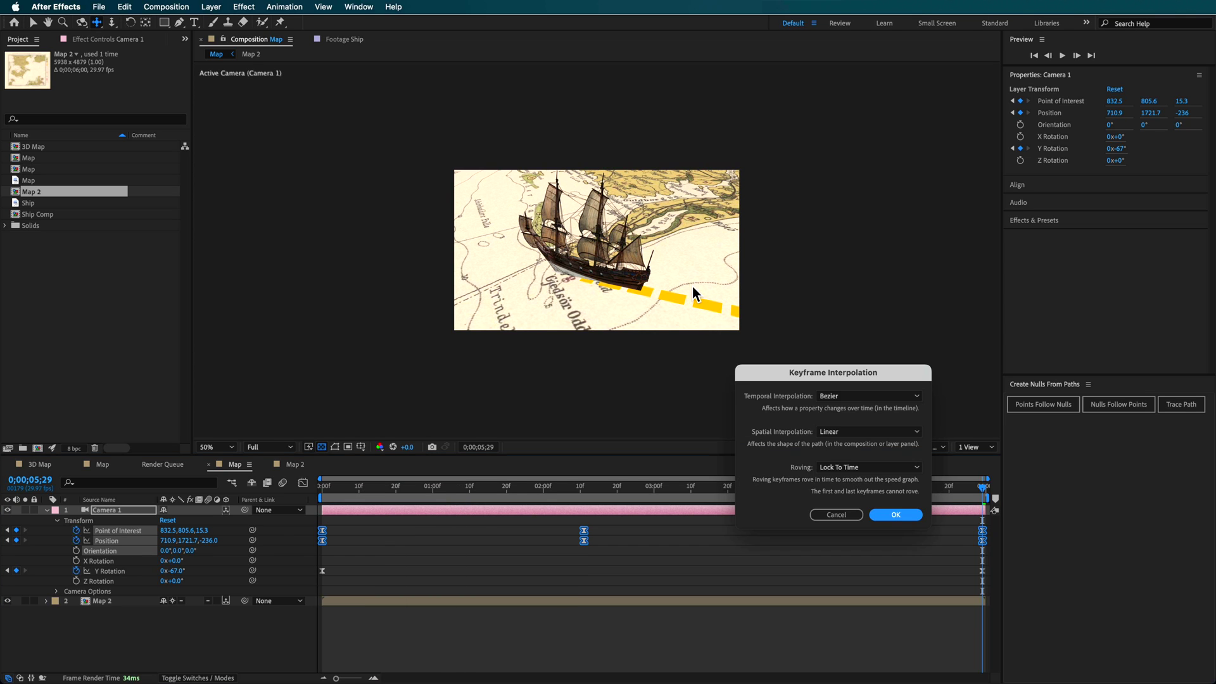
click(864, 398)
click(854, 451)
click(896, 515)
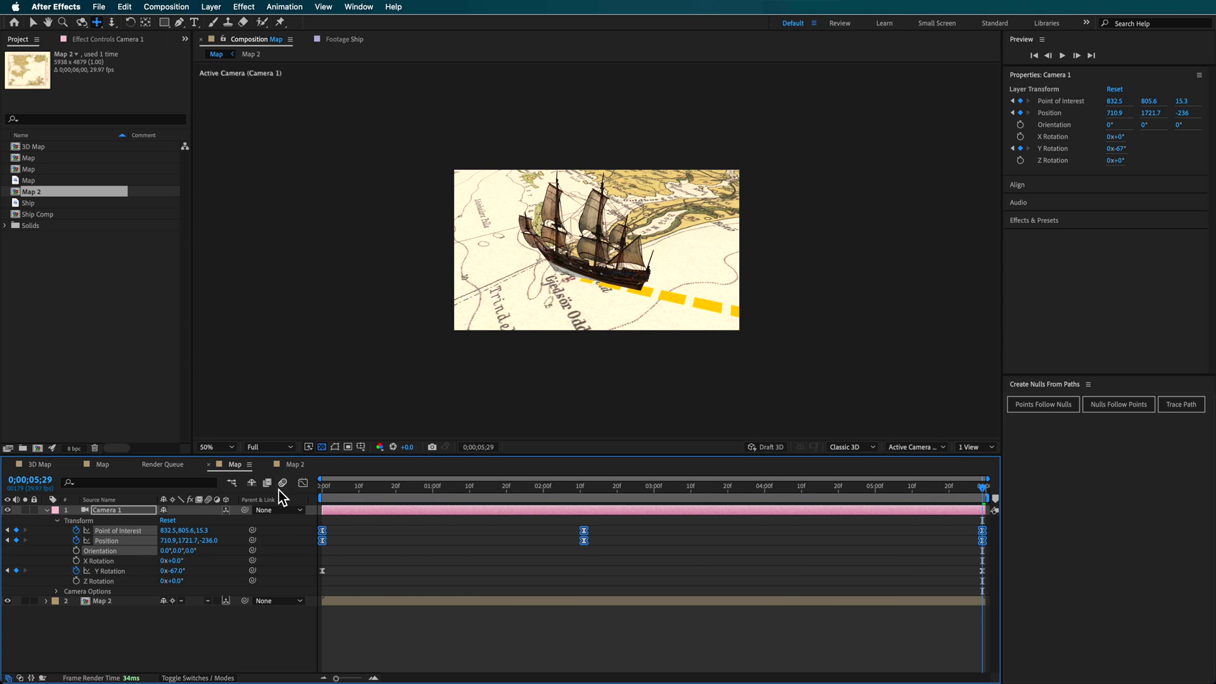
Raise the middle Point of Interest keyframe to about 503 px/sec in the speed graph
click(304, 484)
click(72, 545)
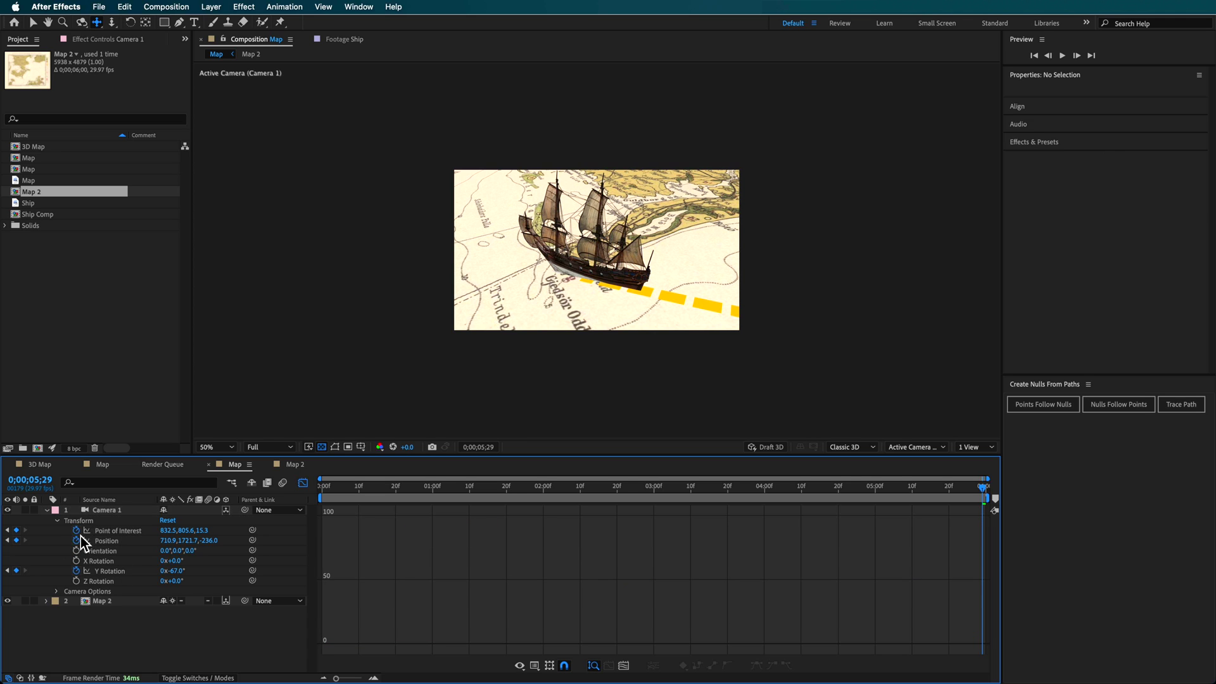
click(107, 531)
drag(585, 643, 595, 544)
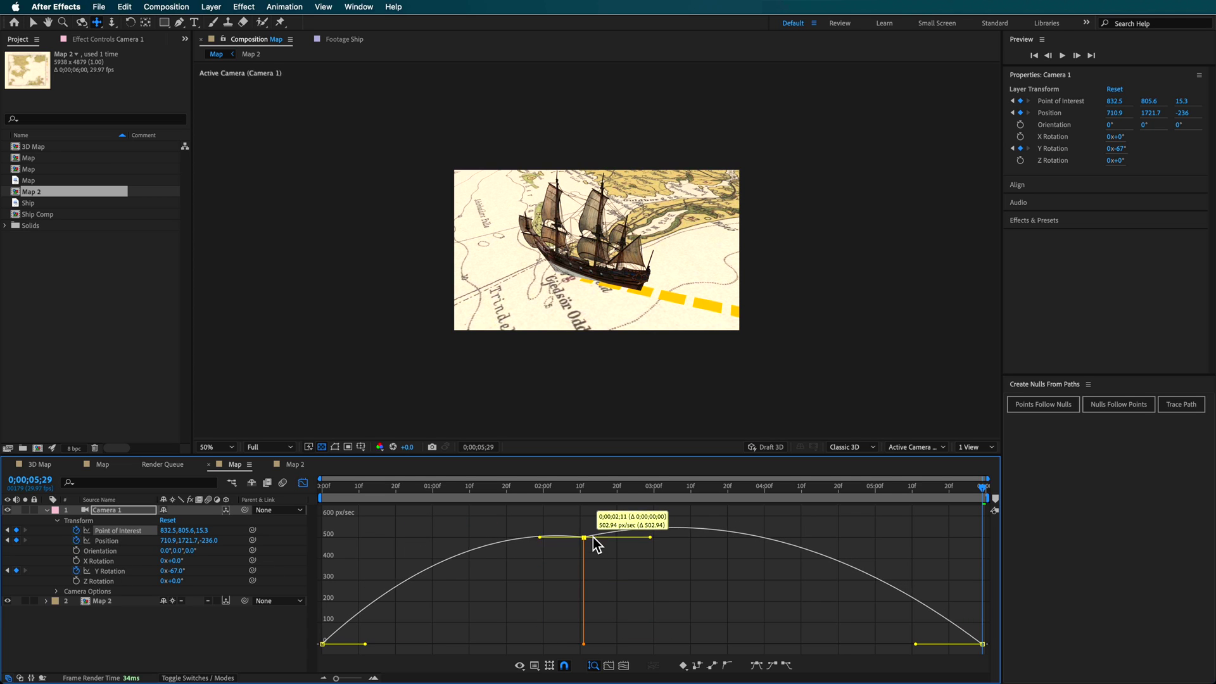
Raise the middle Position keyframe to about 600 px/sec in the speed graph and preview the animation
click(104, 542)
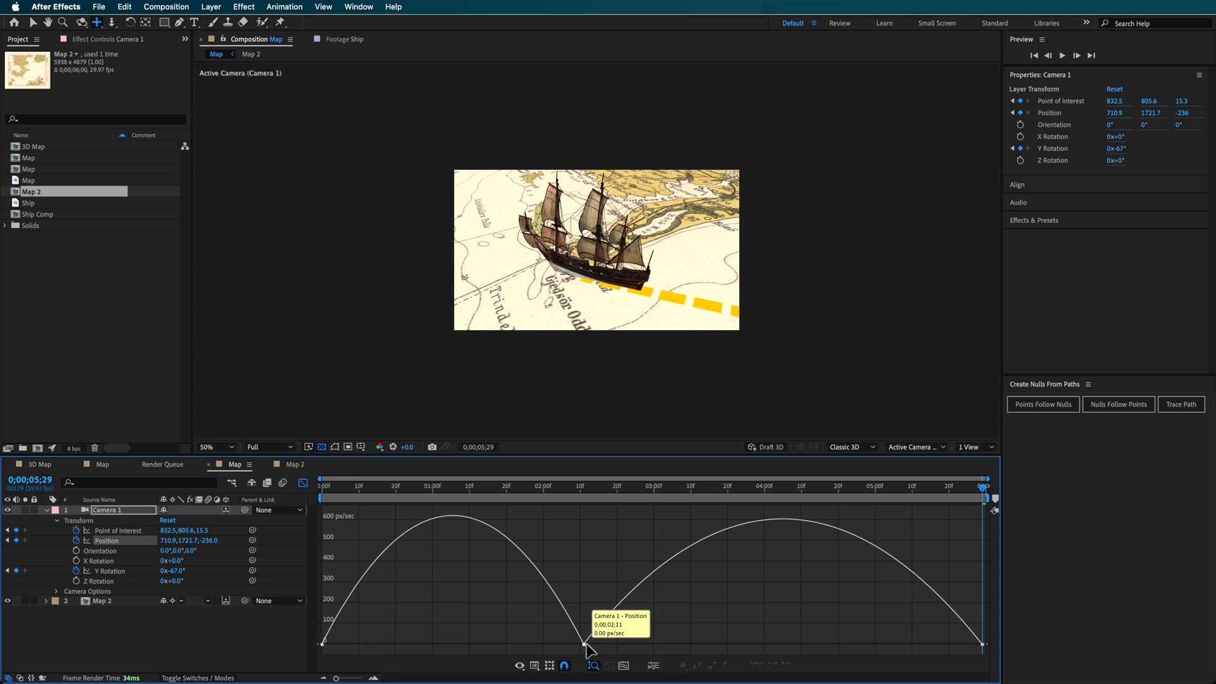
drag(584, 644, 593, 515)
drag(470, 487, 460, 539)
key(space)
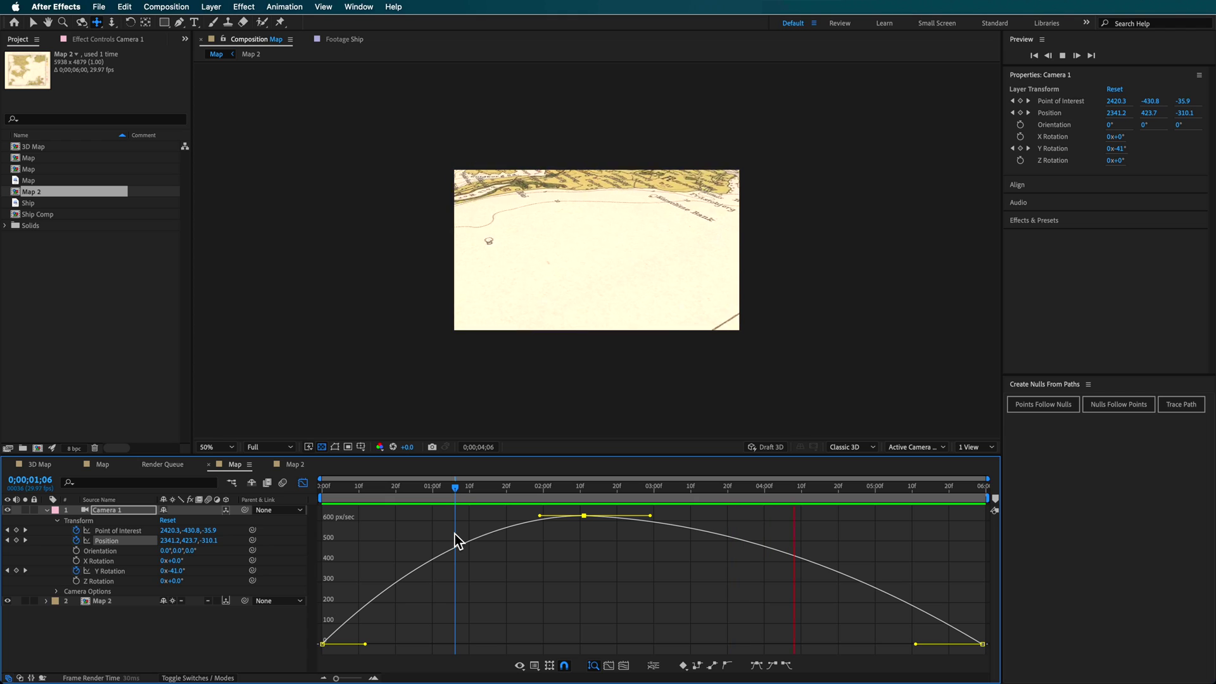
Shift the camera's middle Point of Interest and Position keyframes forward in time to about 0;00;02;16
key(space)
click(303, 483)
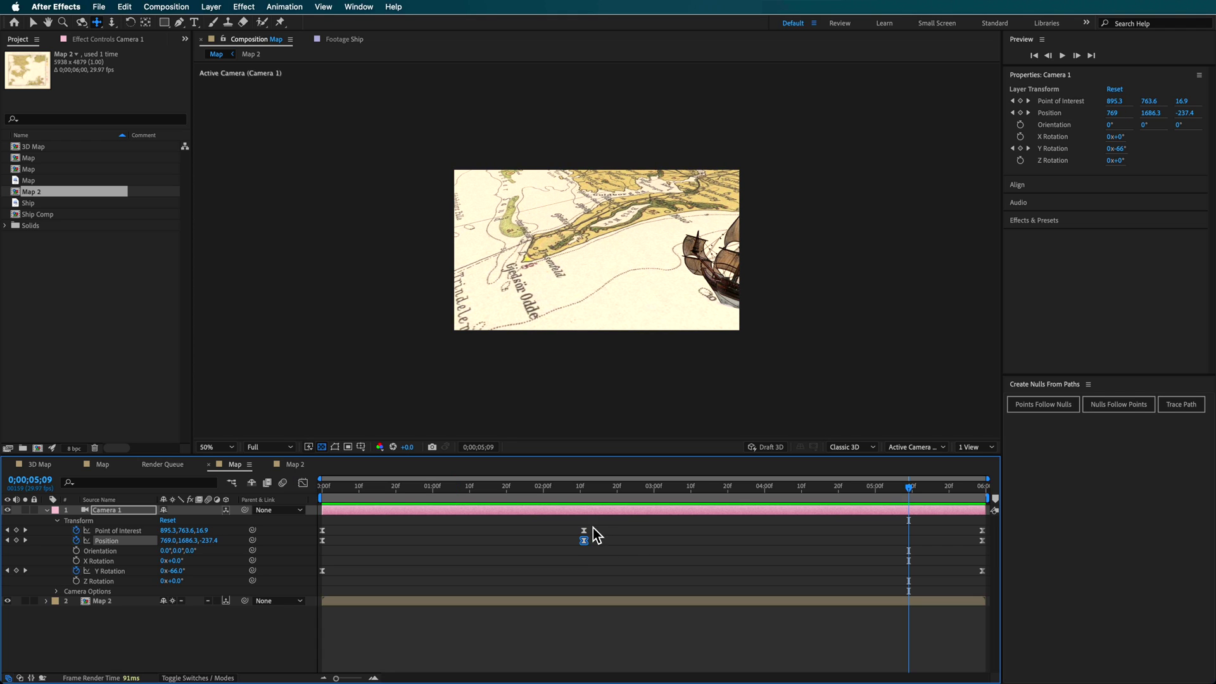
drag(593, 527, 579, 546)
click(602, 489)
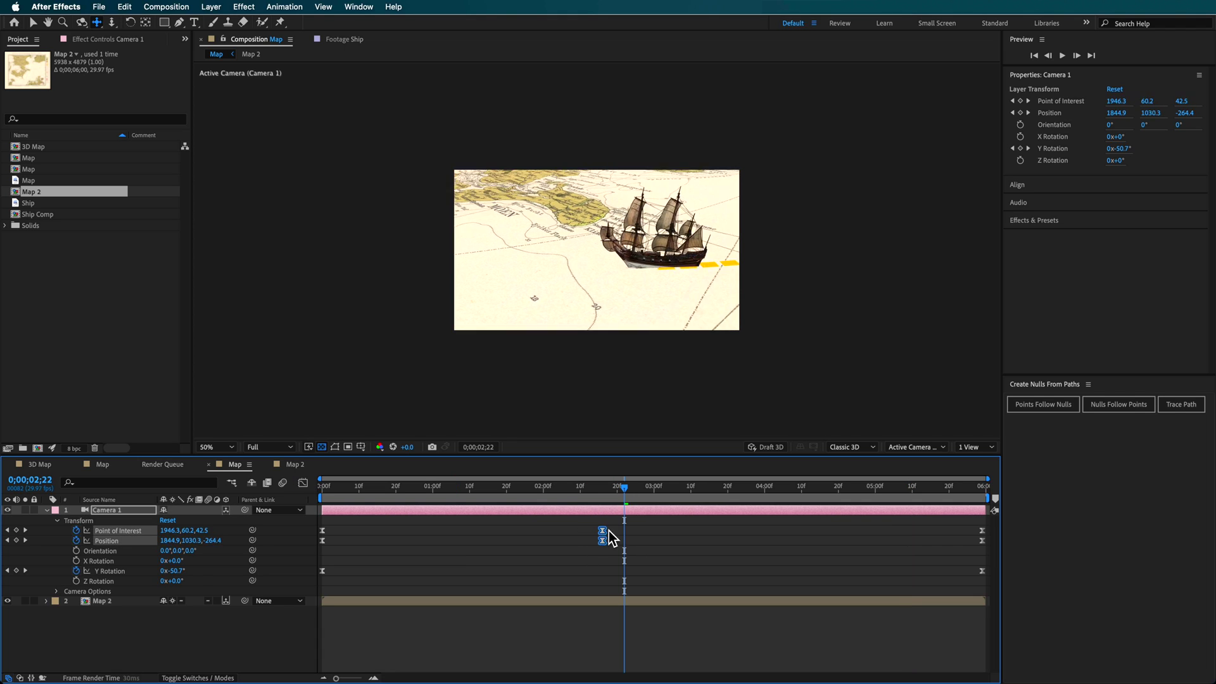
Reframe the camera around the ship at 0;00;04;09, adding Point of Interest and Position keyframes there
drag(625, 488, 799, 537)
drag(581, 234, 494, 254)
drag(621, 487, 633, 492)
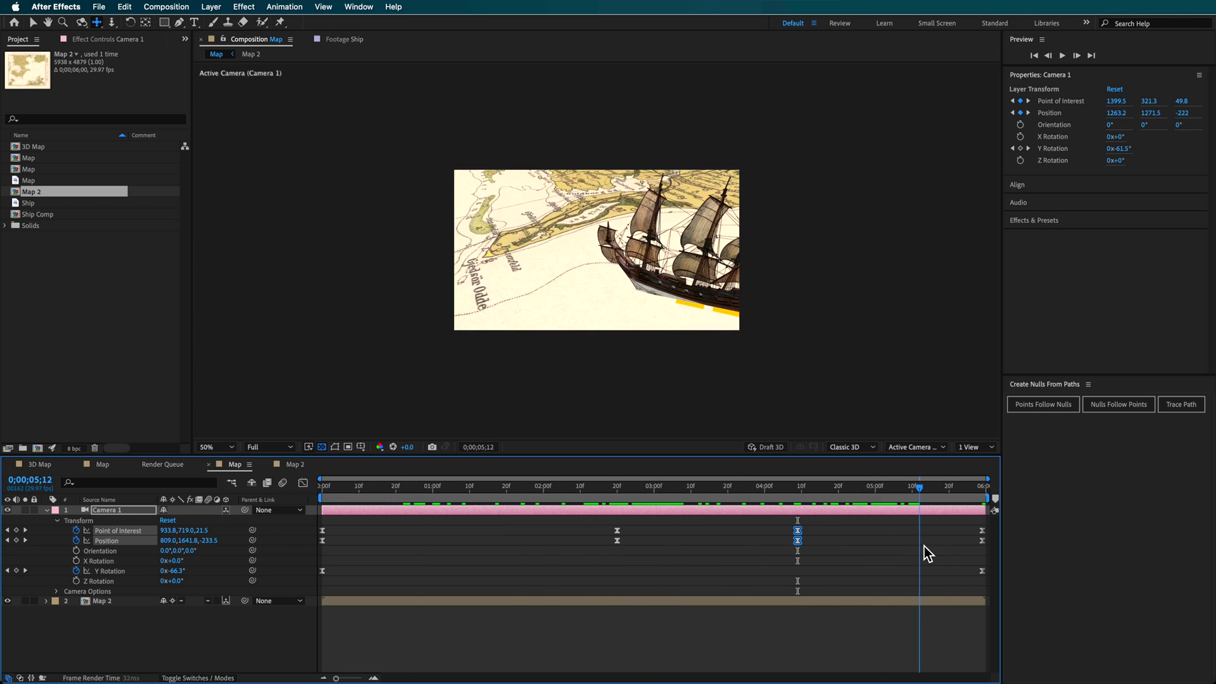
drag(622, 277, 620, 295)
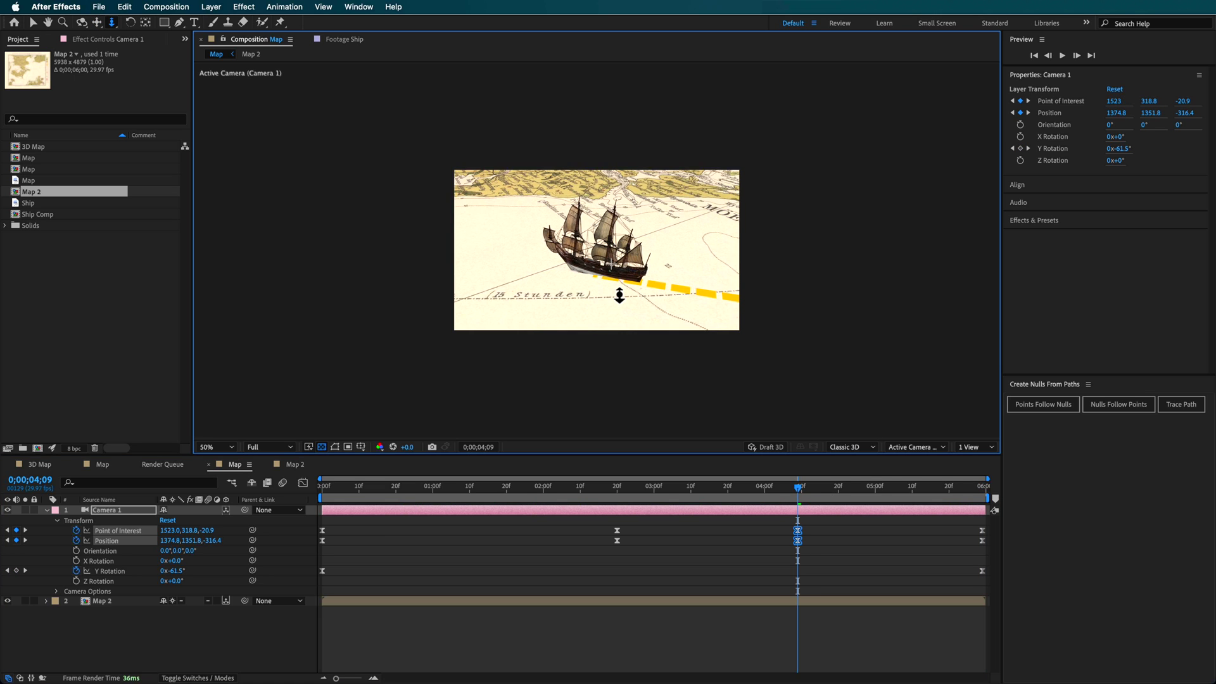
Pan the camera to reframe the ship at 0;00;01;07, adding Point of Interest and Position keyframes there
drag(668, 496, 600, 496)
key(2)
drag(570, 281, 573, 283)
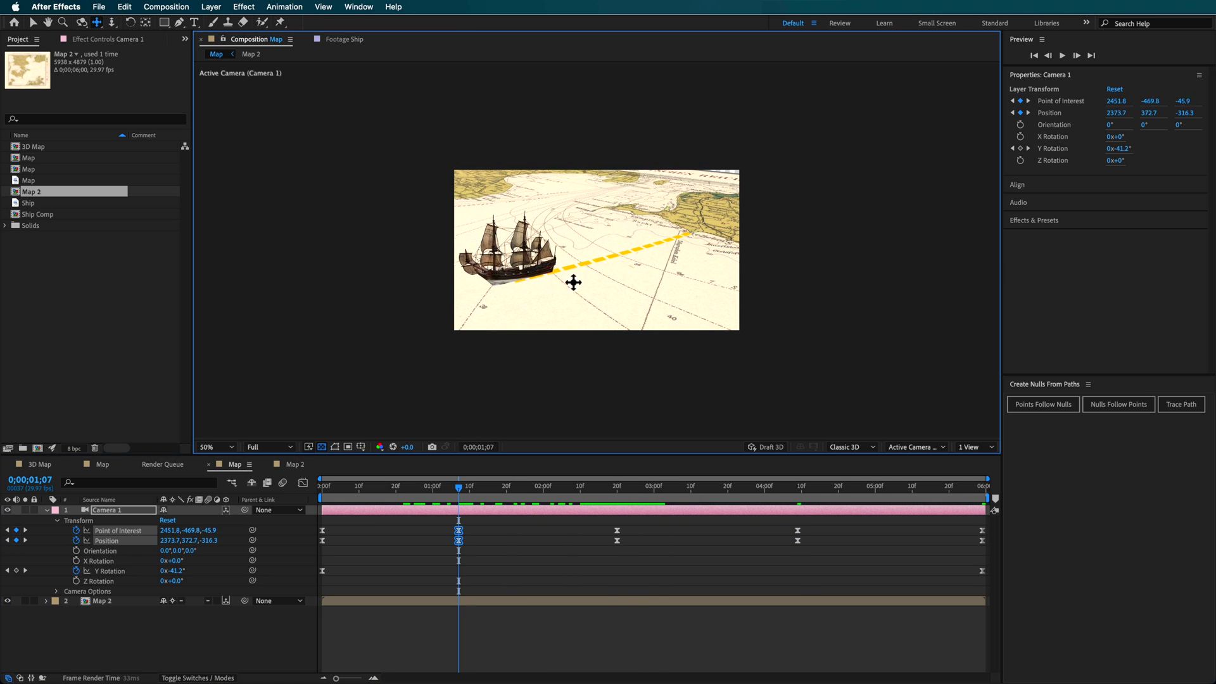
Delete the Point of Interest and Position keyframes at about 0;00;02;20 and scrub through the camera move
drag(671, 521, 596, 560)
key(Delete)
drag(431, 494, 986, 557)
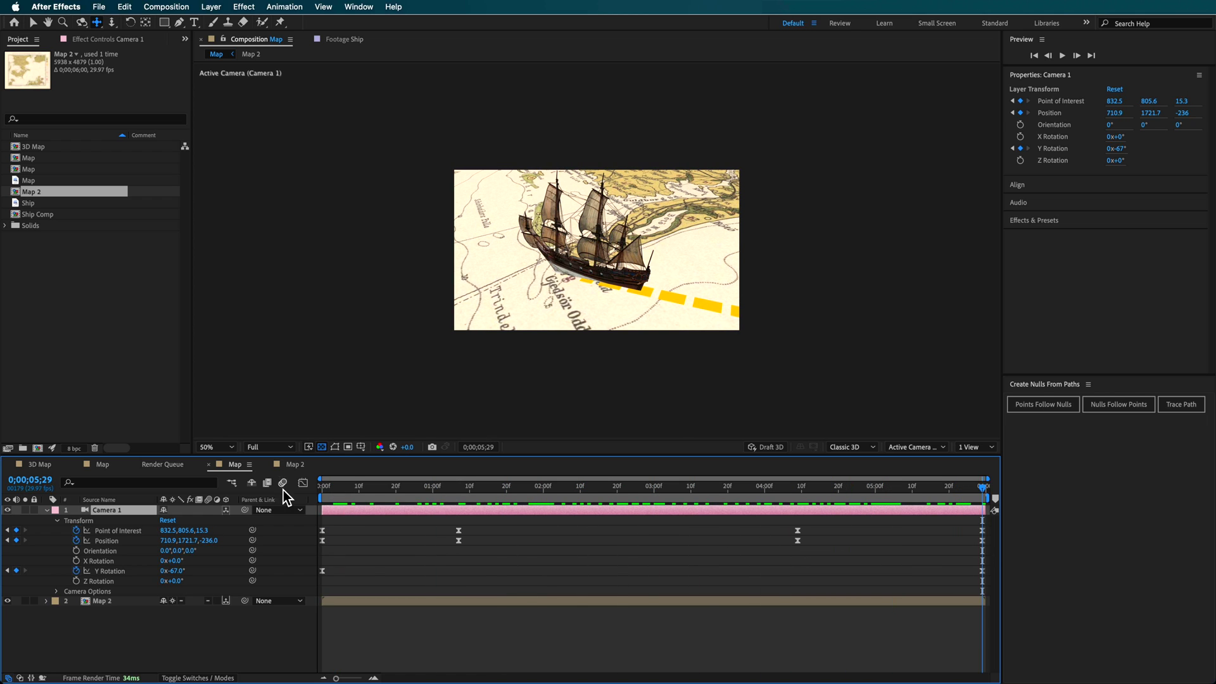
Raise the inner Point of Interest keyframes in the speed graph, set the inner Position keyframes to about 450 and 500 px/sec, and preview
click(303, 482)
drag(798, 542, 798, 534)
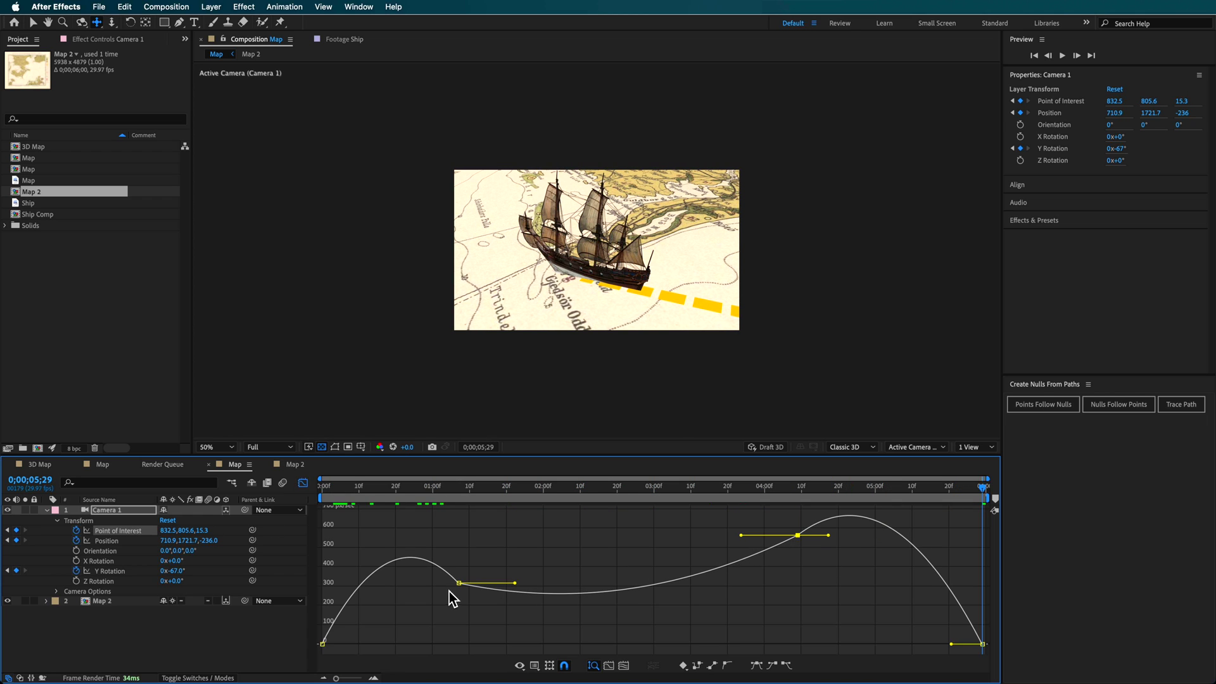
drag(459, 583, 461, 572)
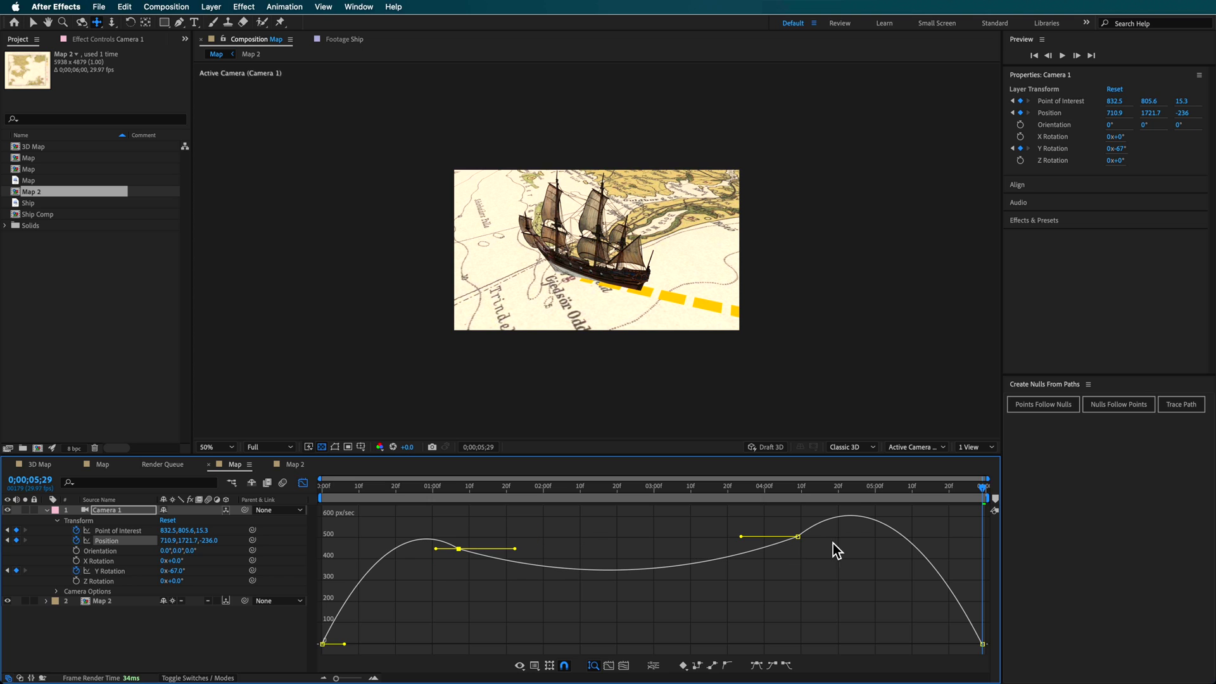
click(307, 482)
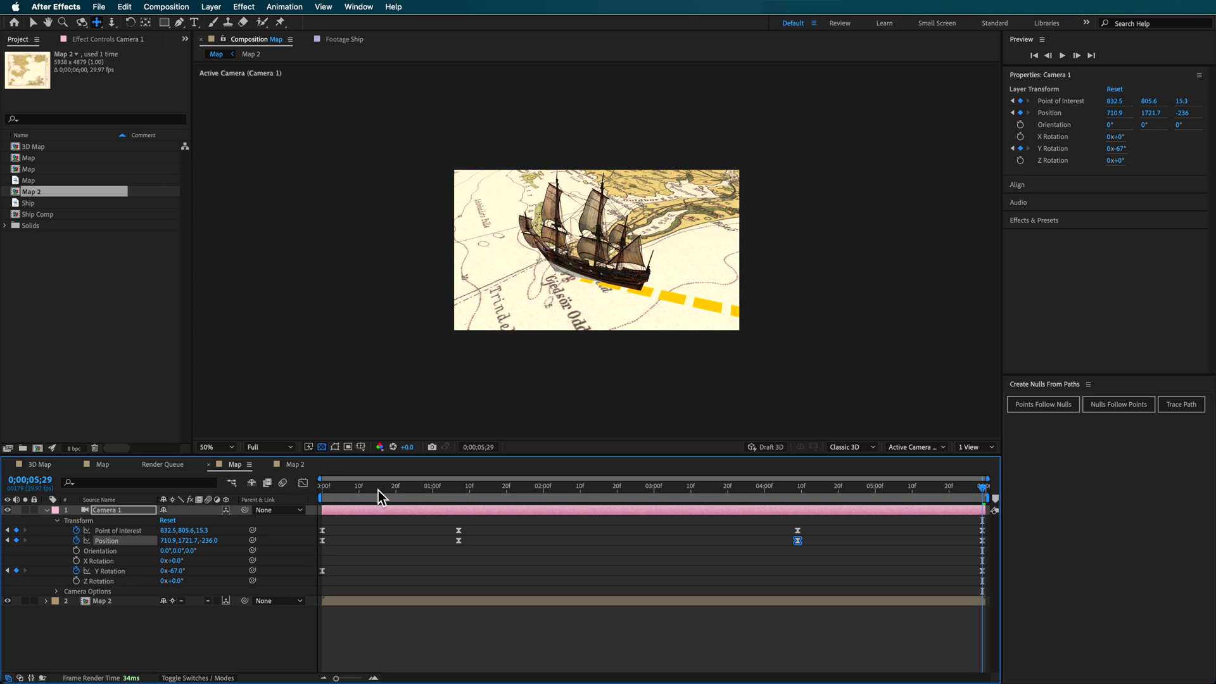
key(space)
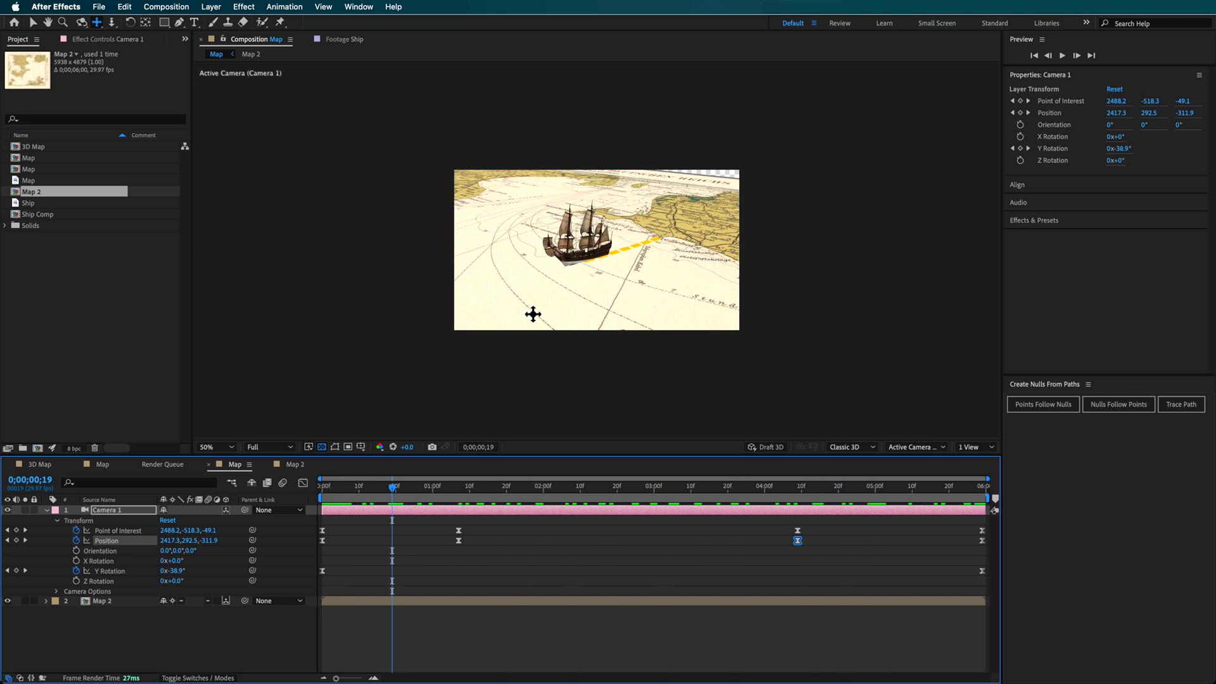
Turn on Camera 1's Depth of Field and set the Focus Distance to 616.7 pixels and the Aperture to 40.7 pixels
key(slash)
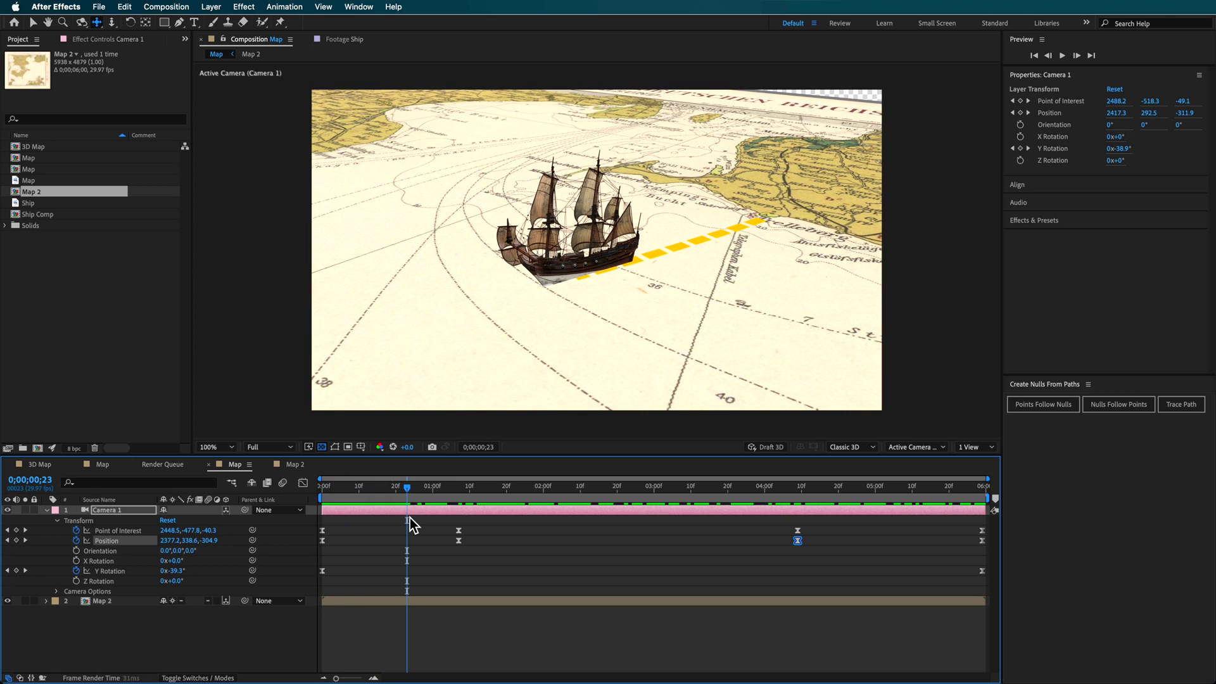
click(57, 592)
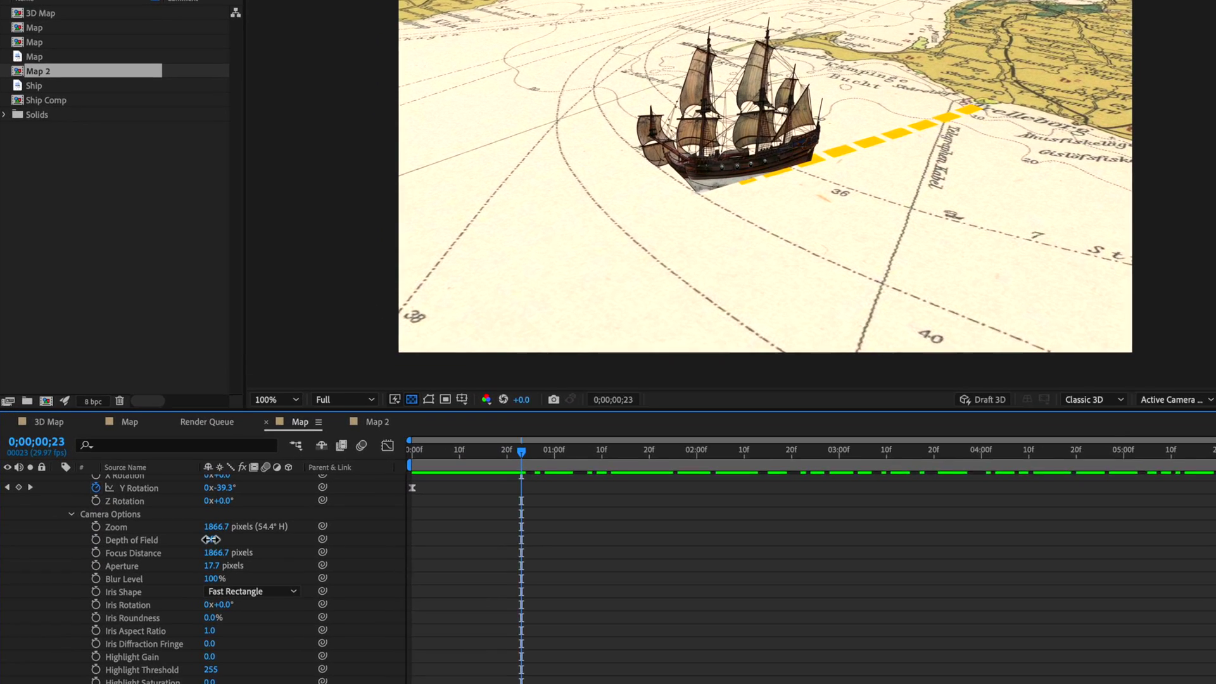
click(211, 540)
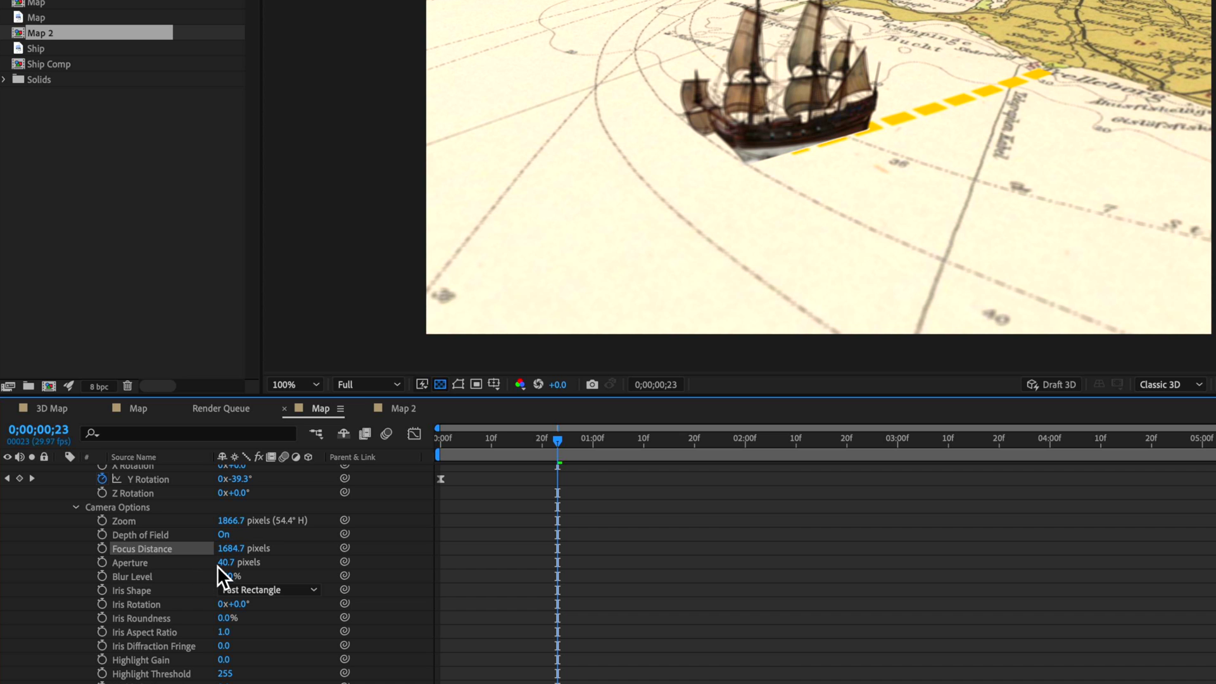
drag(219, 556, 93, 572)
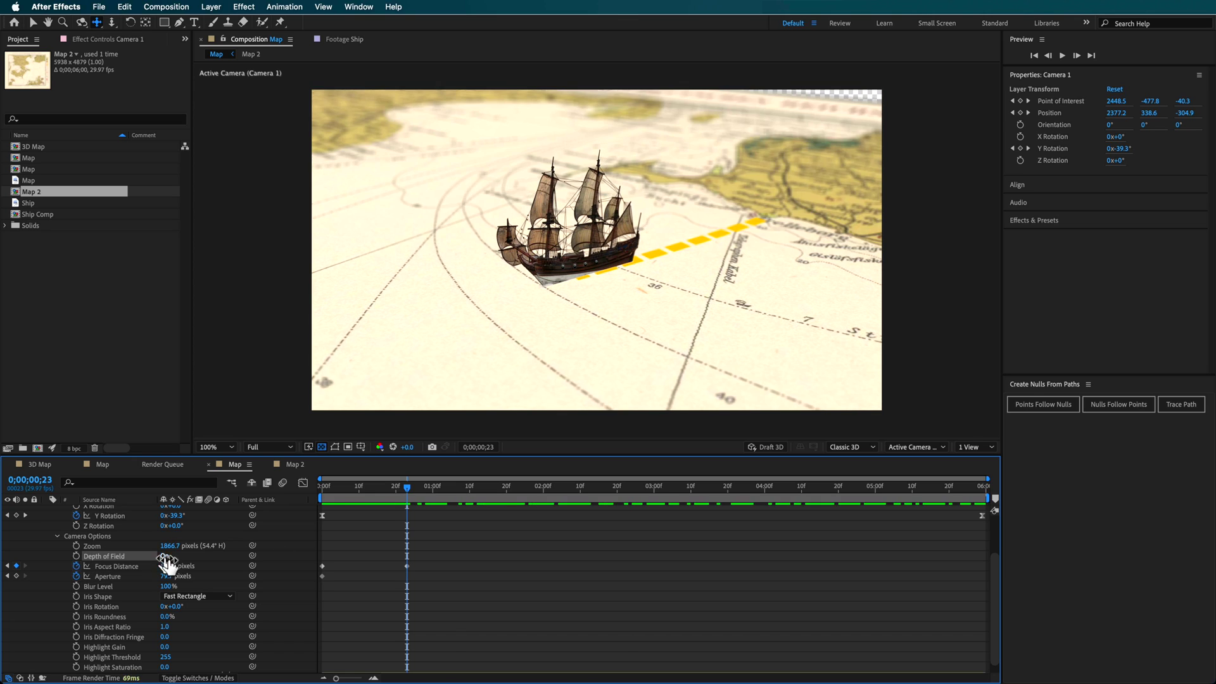
Keyframe the Focus Distance on the ship: about 443 pixels at 0;00;02;09, 487.7 at 0;00;04;13 and 390.7 at 0;00;05;29
drag(407, 489, 579, 504)
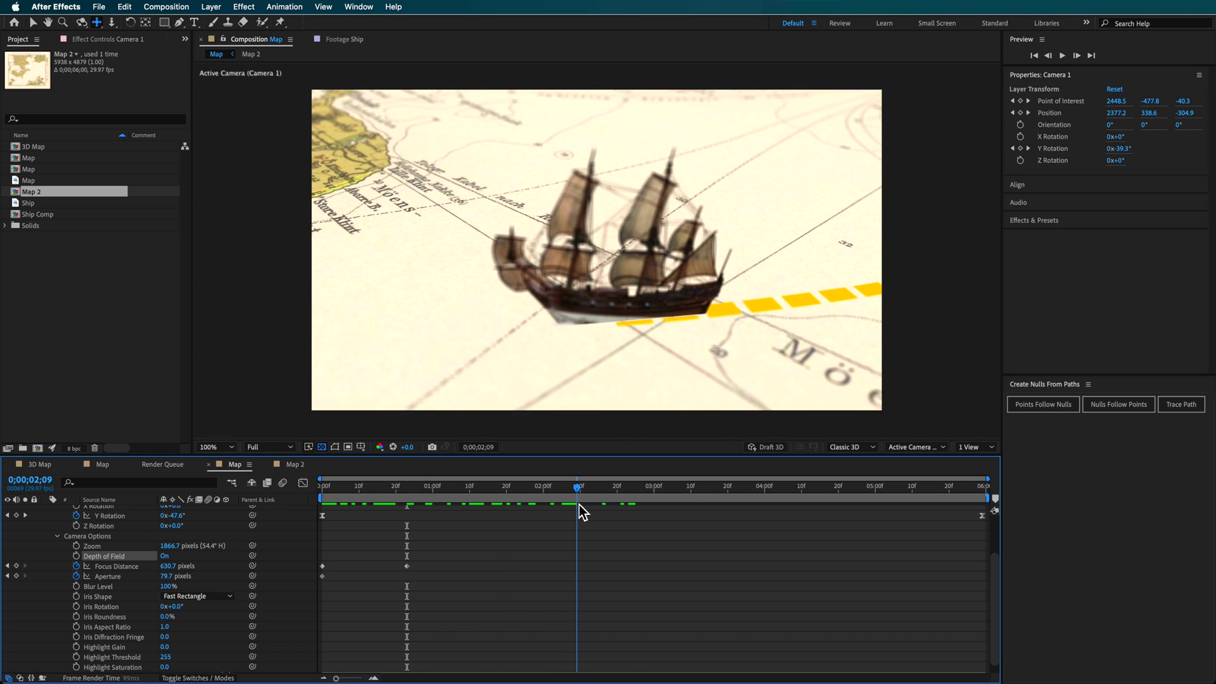
drag(166, 566, 149, 568)
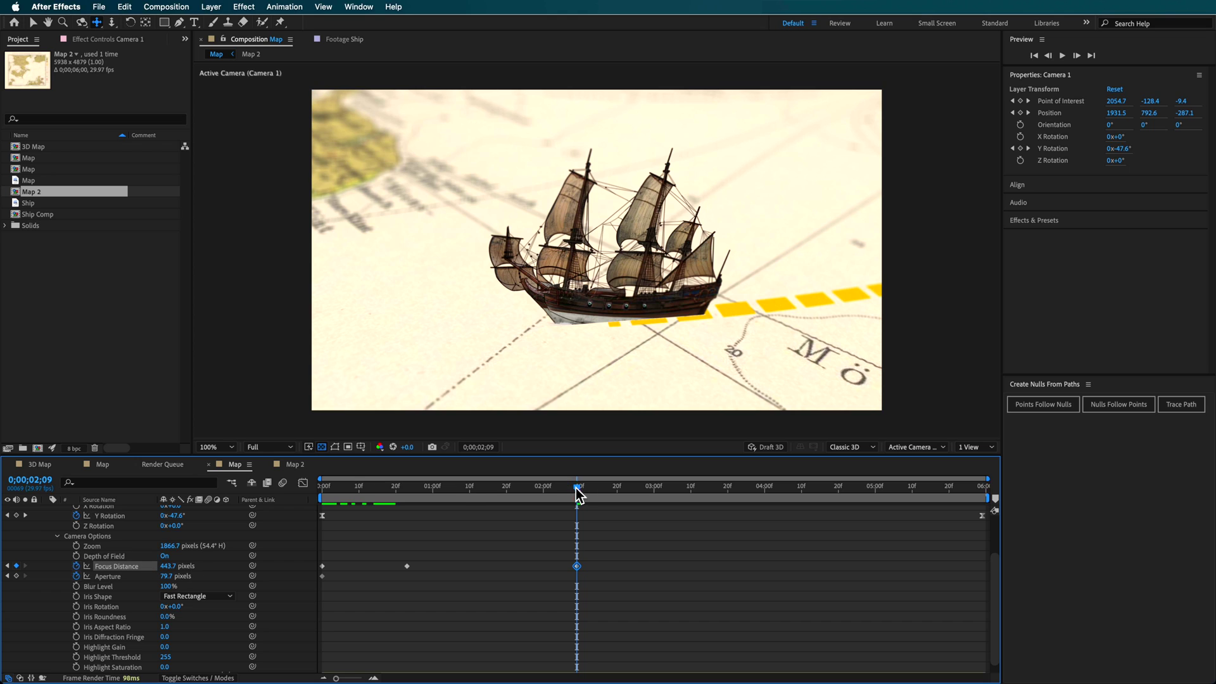
drag(579, 494, 817, 550)
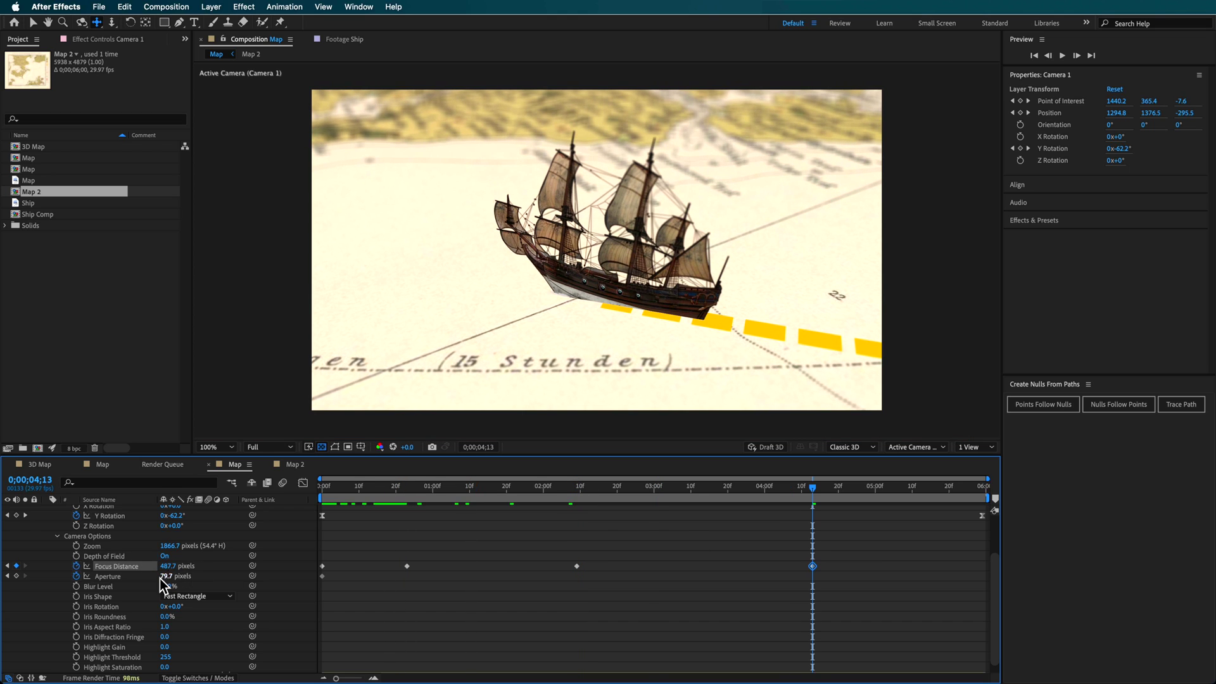
drag(800, 494, 1032, 497)
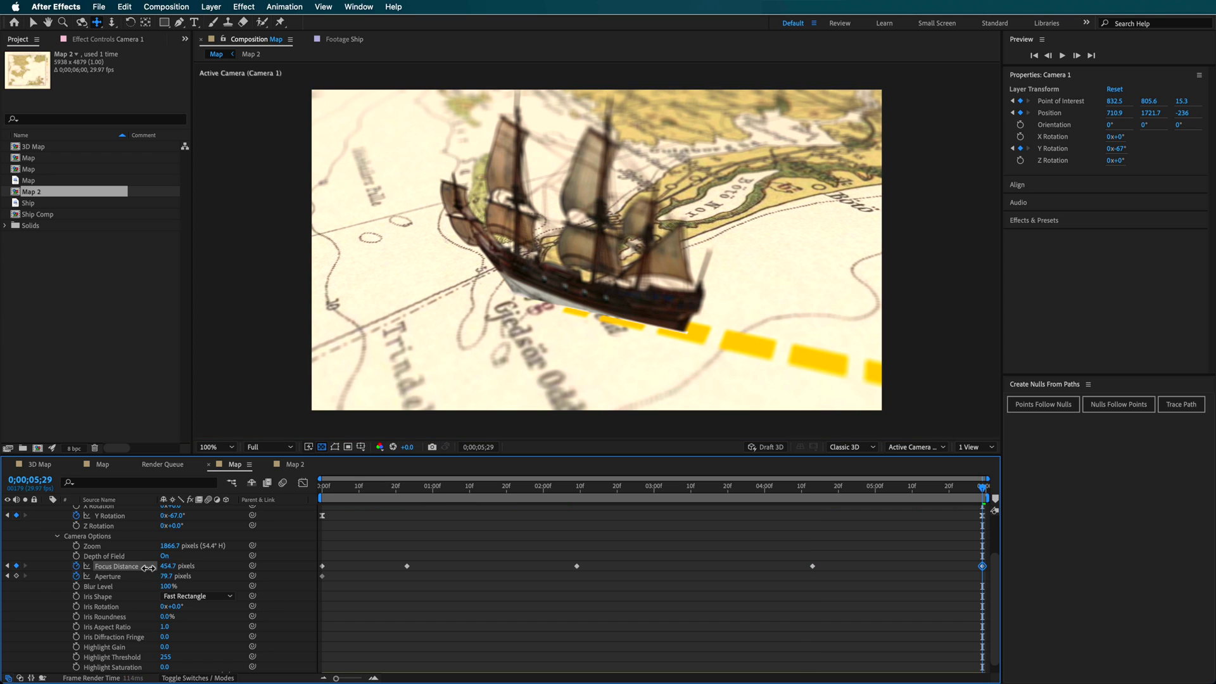
drag(149, 567, 111, 573)
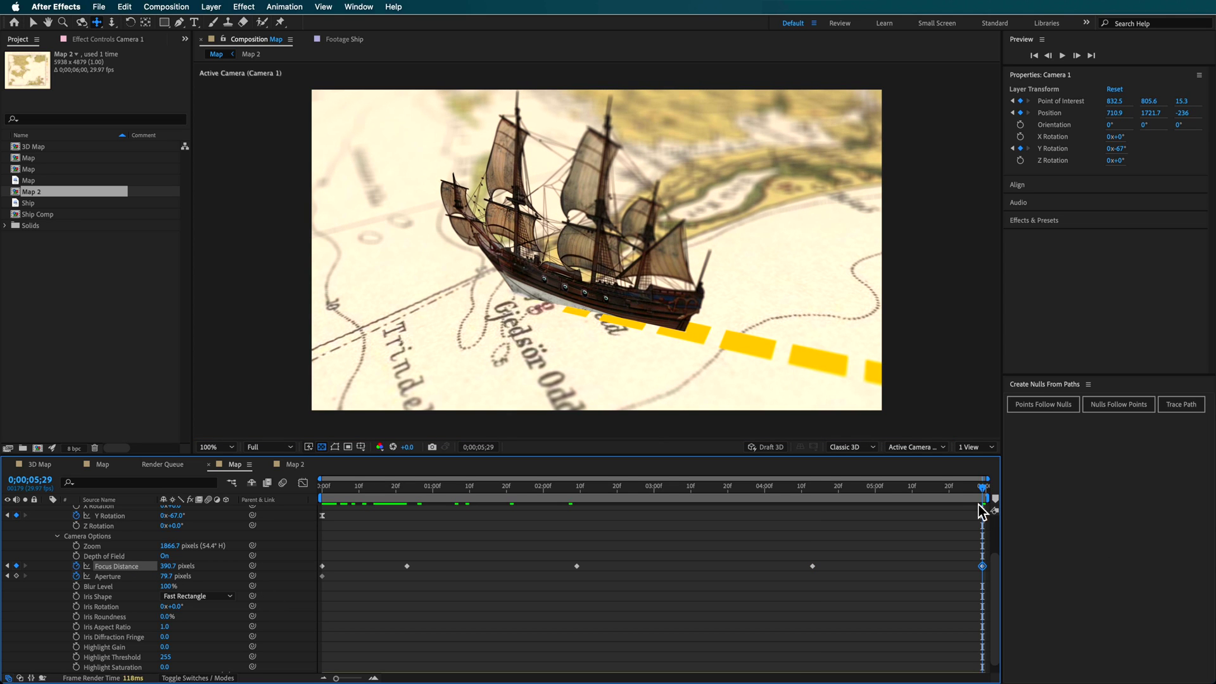
Enable motion blur in the Map timeline, collapse Camera 1's properties and preview the animation from the start
drag(981, 511, 323, 564)
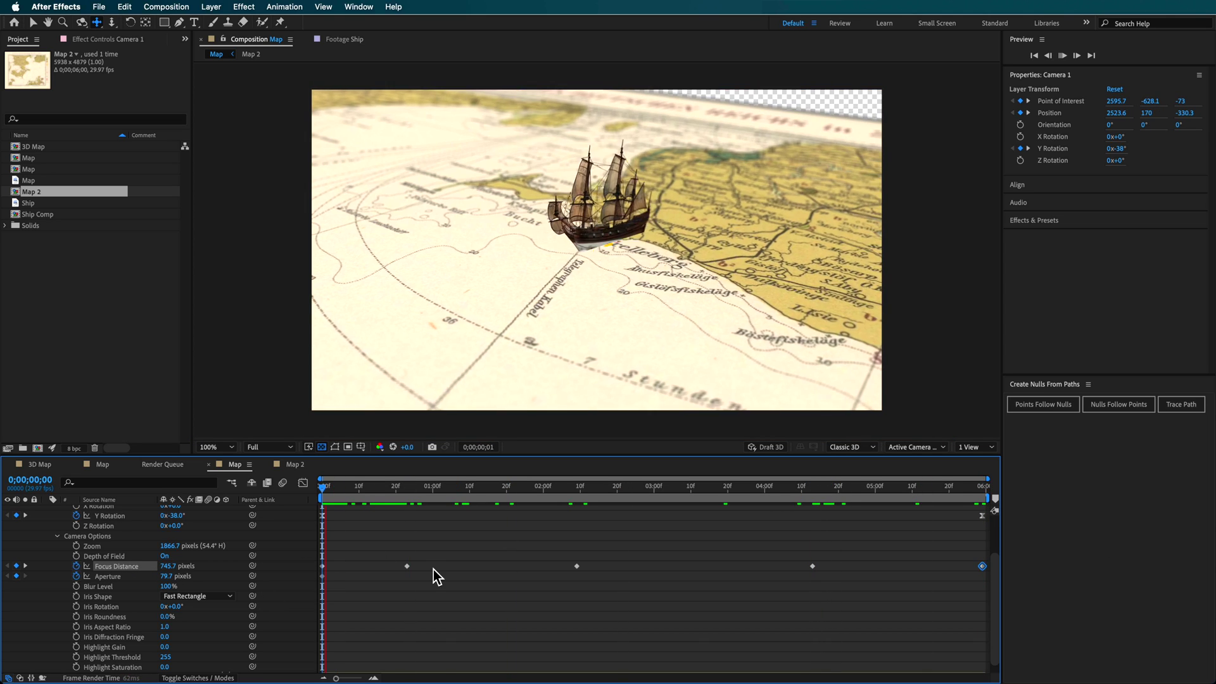
drag(477, 493, 396, 492)
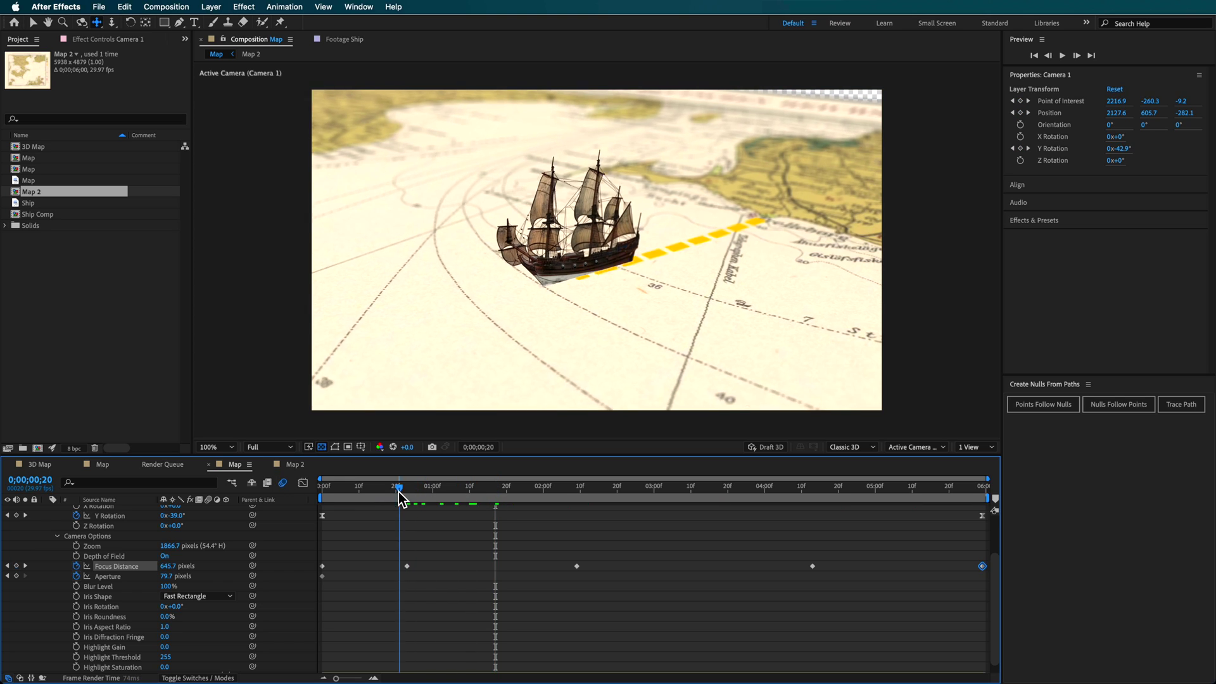
scroll(157, 564, up, 2)
click(47, 510)
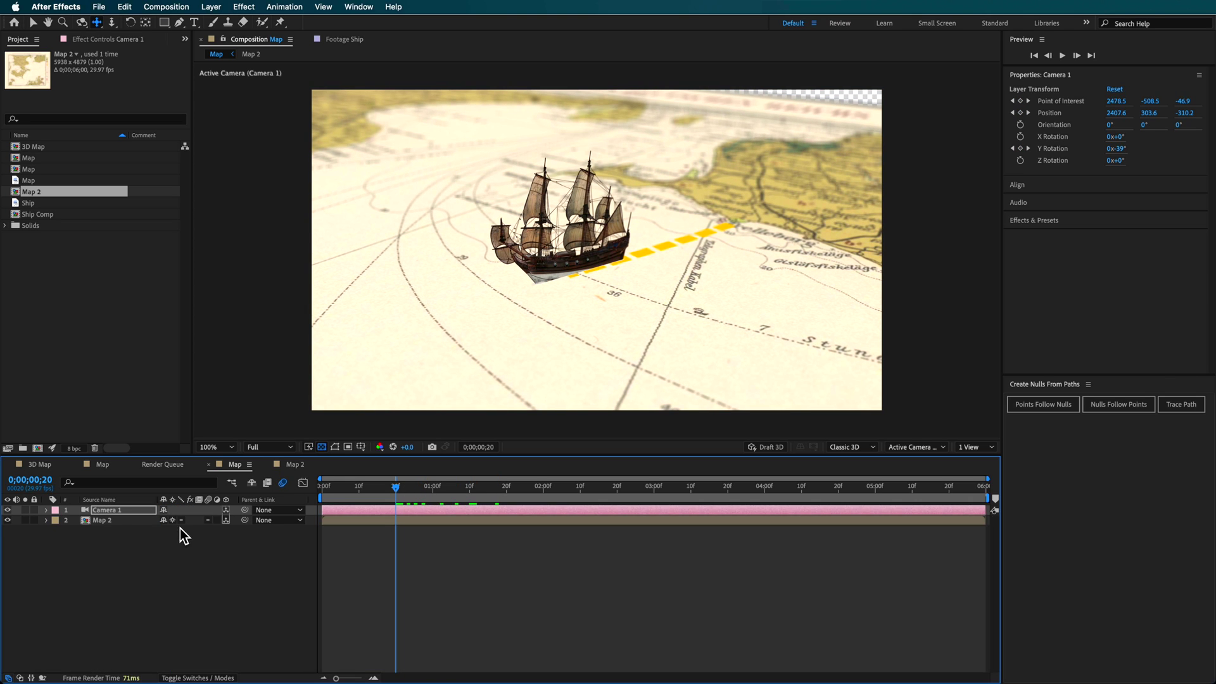
click(180, 528)
drag(386, 489, 527, 509)
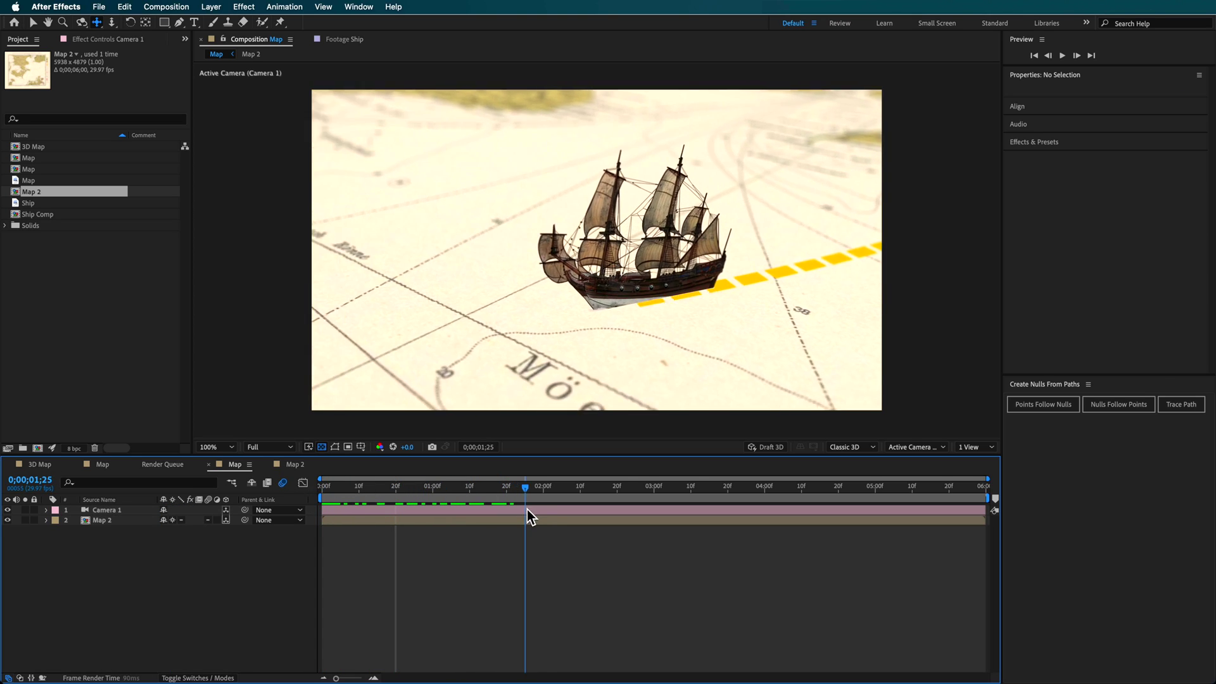
key(Home)
key(space)
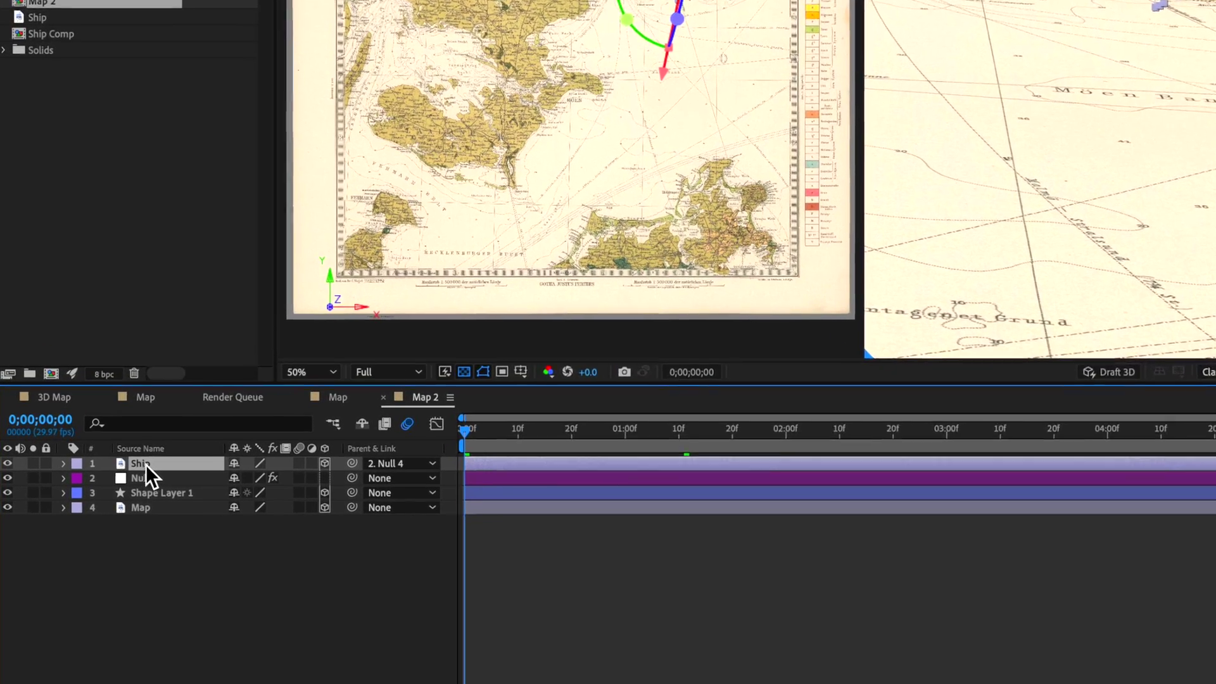
Pre-compose the Ship layer in Map 2 as Ship Comp 2, leaving all attributes in Map 2, and open the new composition
right_click(99, 511)
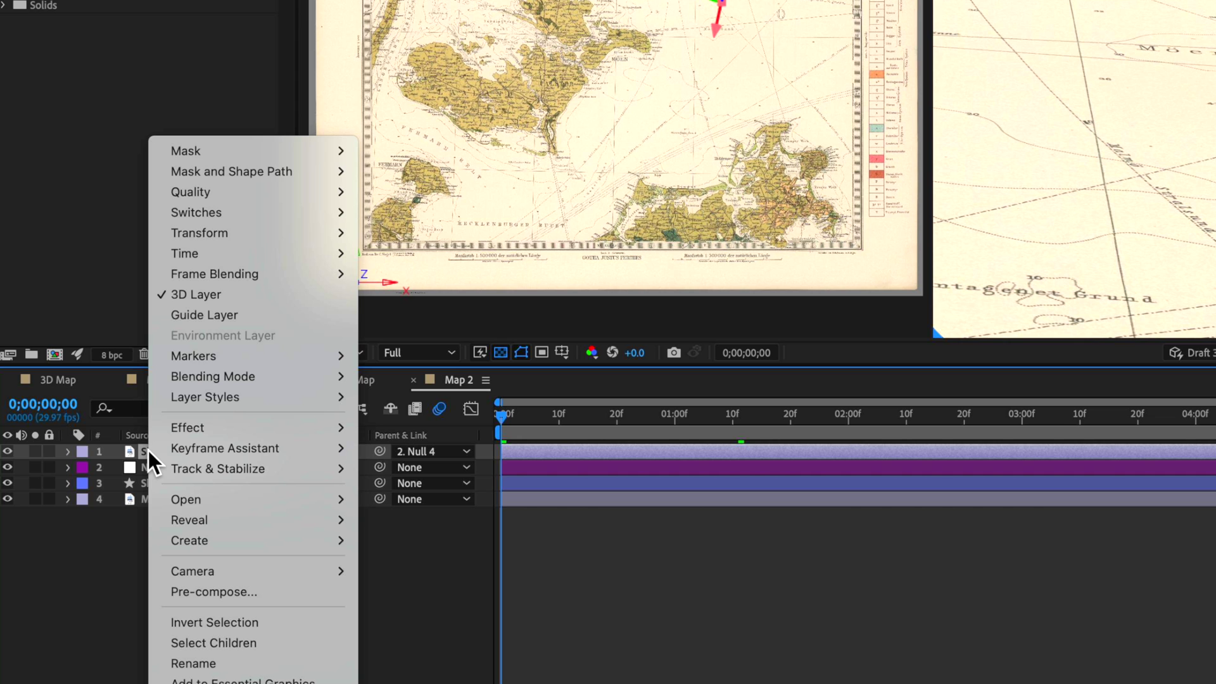
click(247, 592)
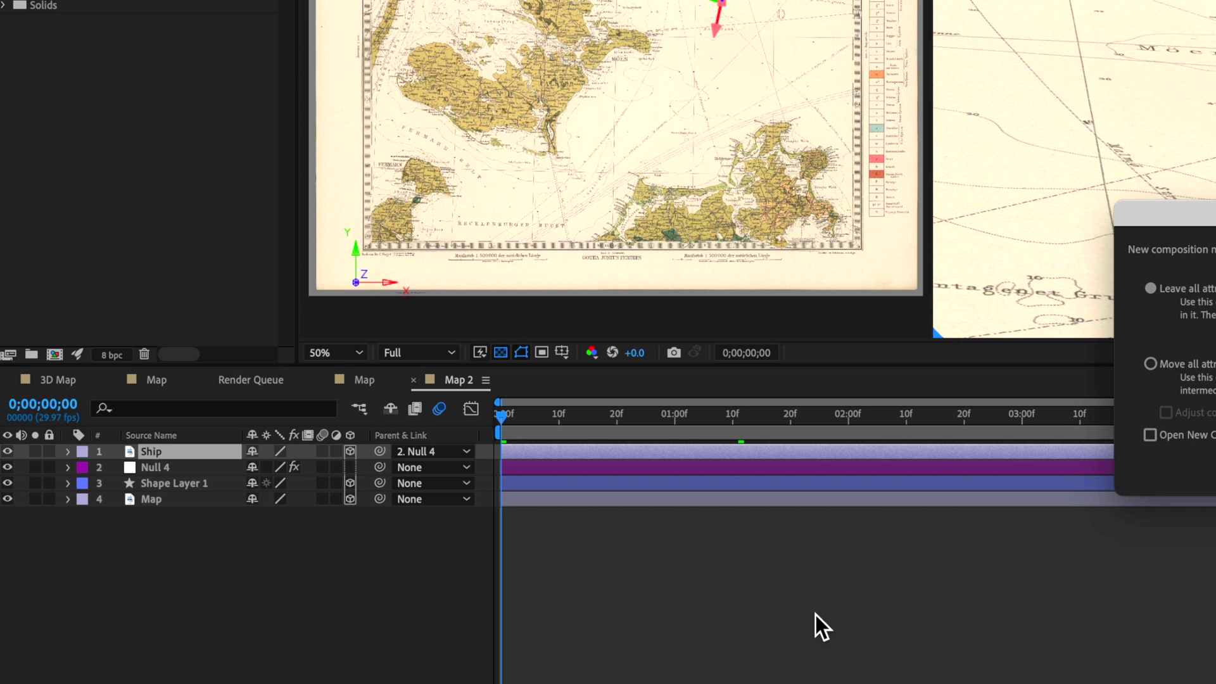
drag(1210, 222, 859, 119)
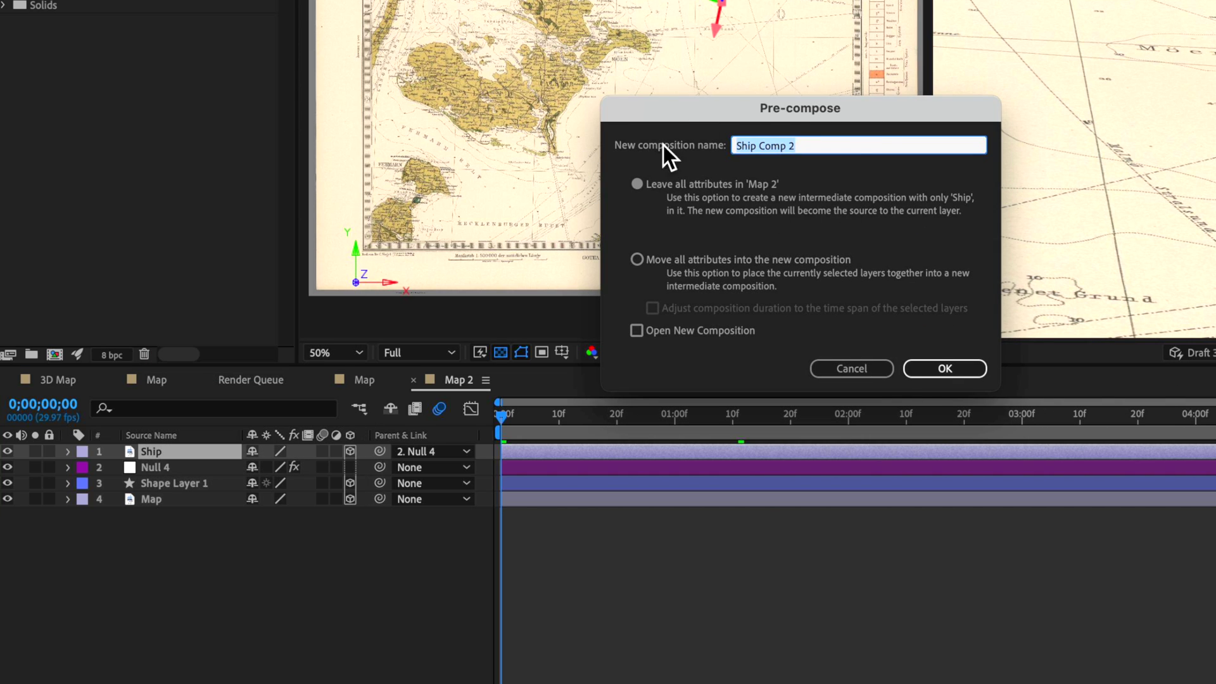
click(926, 374)
double_click(161, 451)
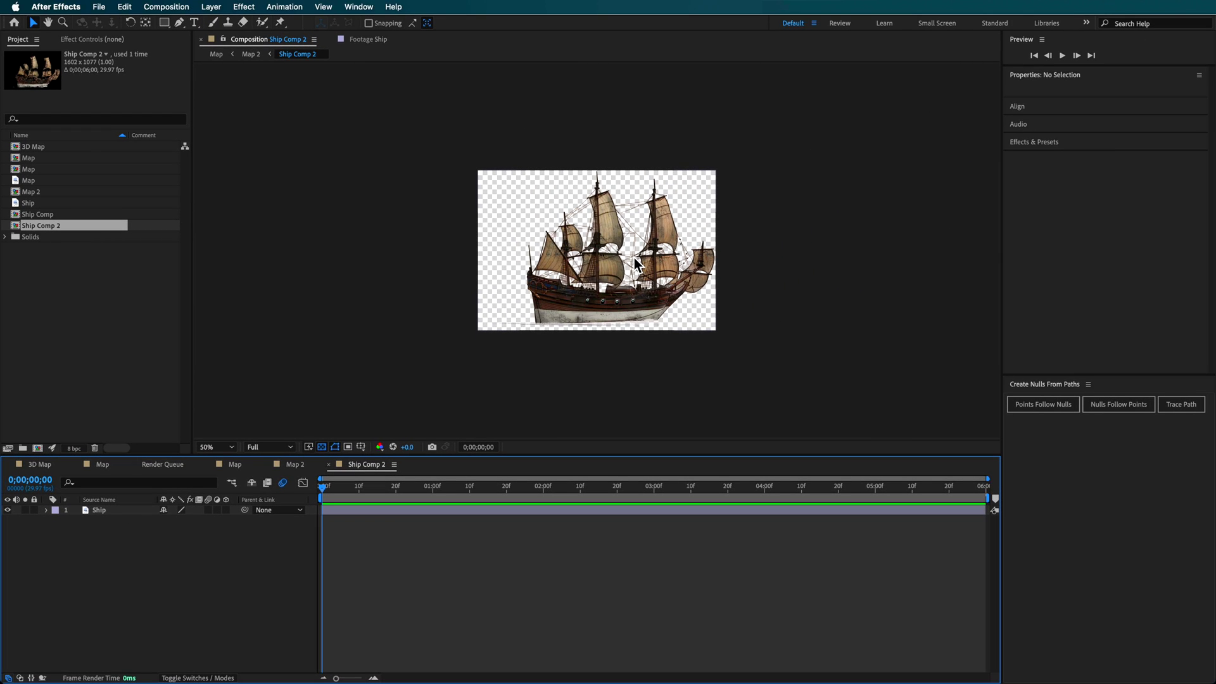
Add Position and Rotation keyframes to the Ship layer at 0;00;00;00 and 0;00;00;29, all holding its upright centred pose
key(/)
click(90, 511)
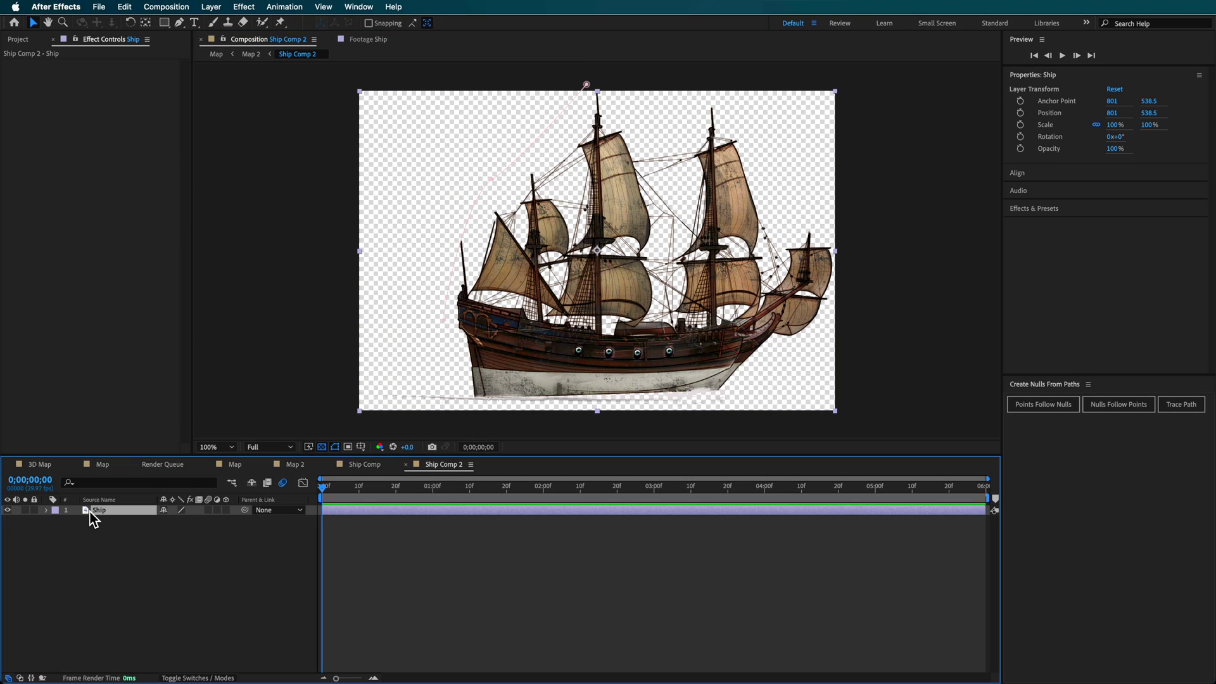
key(p)
click(76, 522)
key(r)
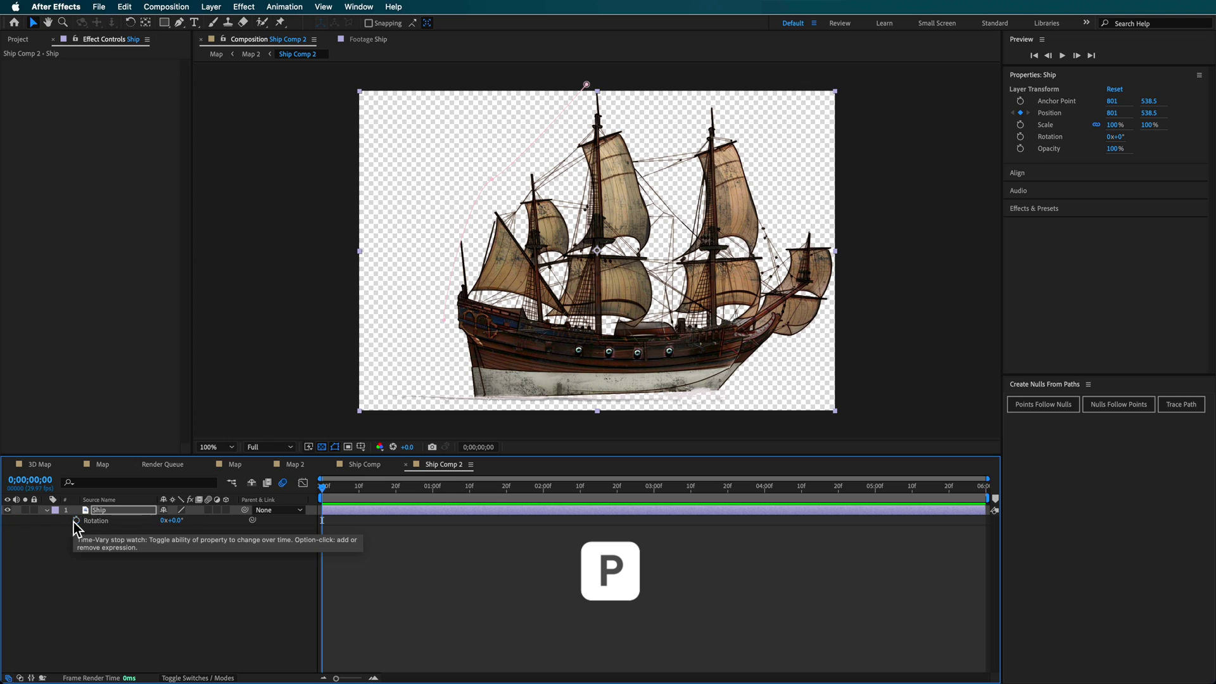
click(76, 521)
key(u)
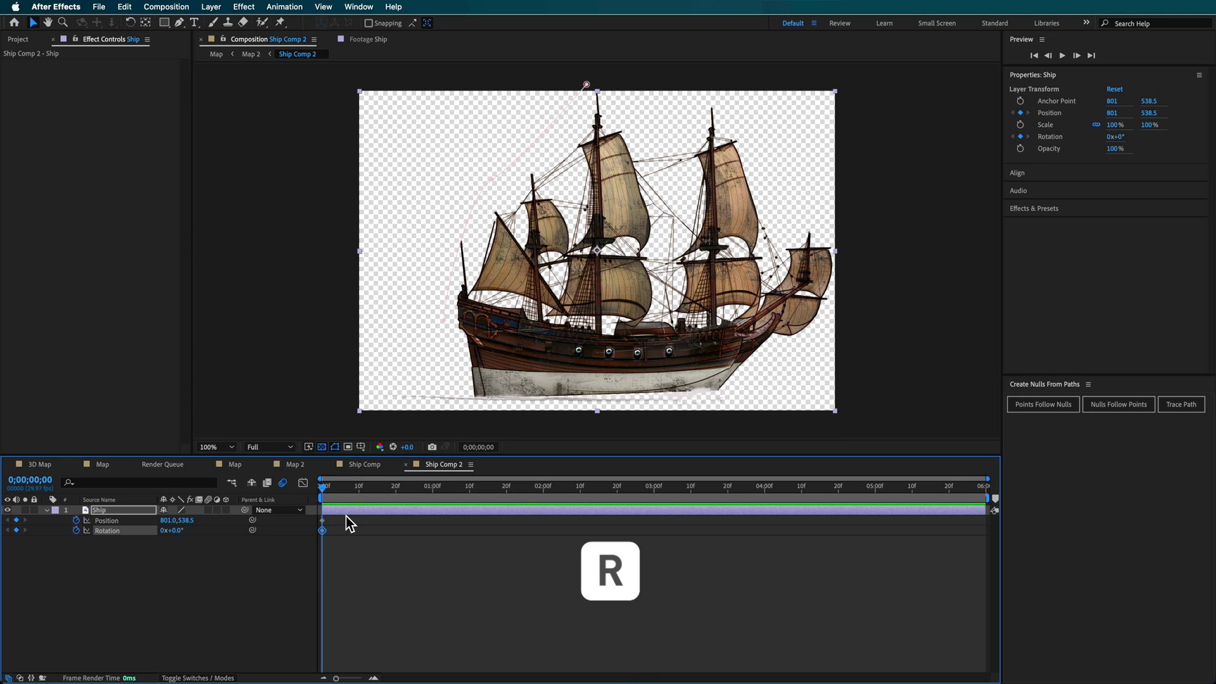
click(429, 487)
key(u)
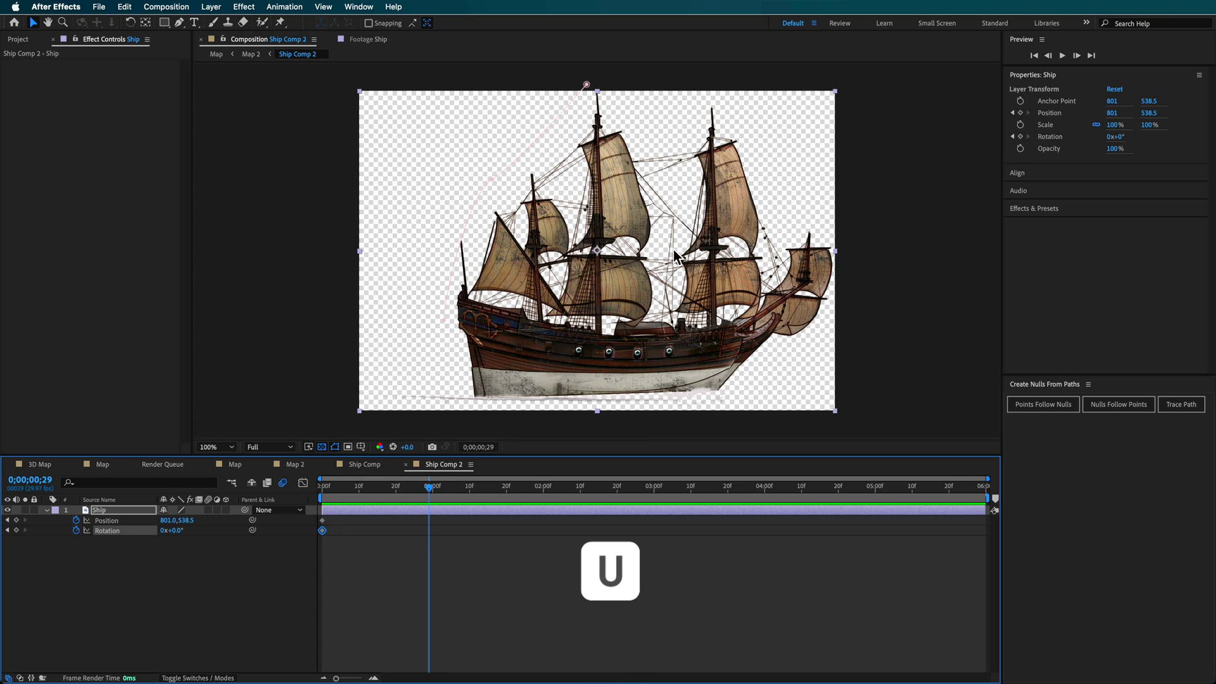
At 0;00;00;00, rotate the Ship layer to -80° and move it below the frame to position 507, 1962.5
key(w)
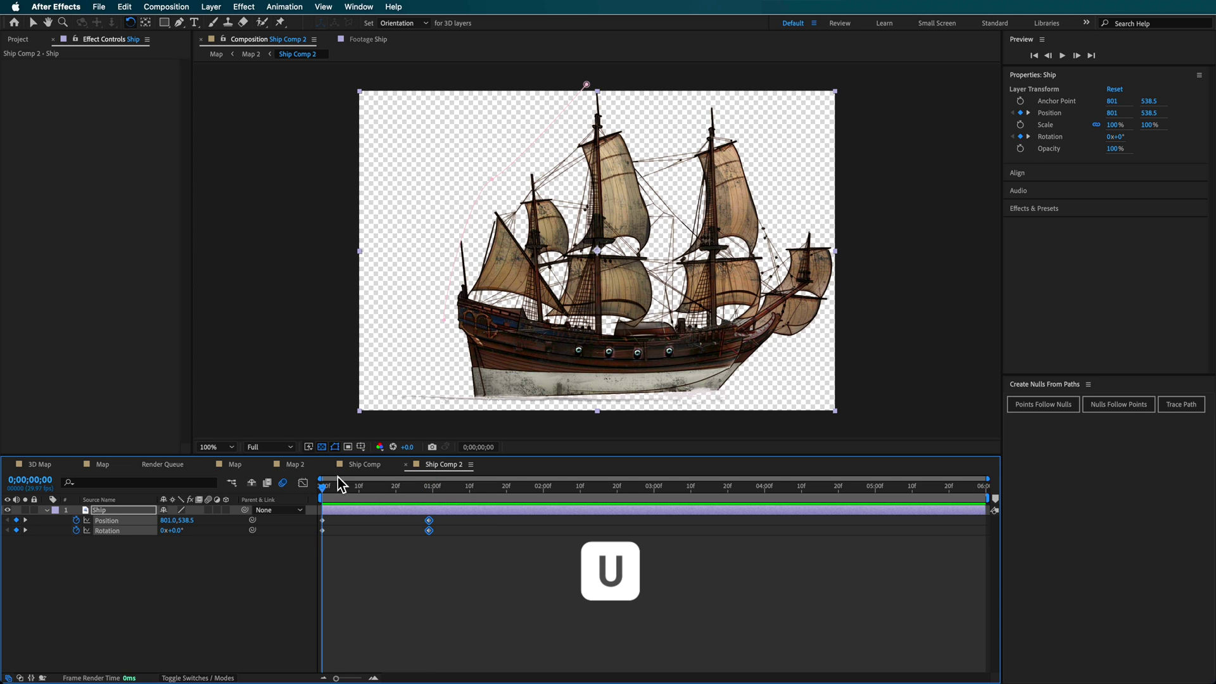
drag(630, 236, 549, 221)
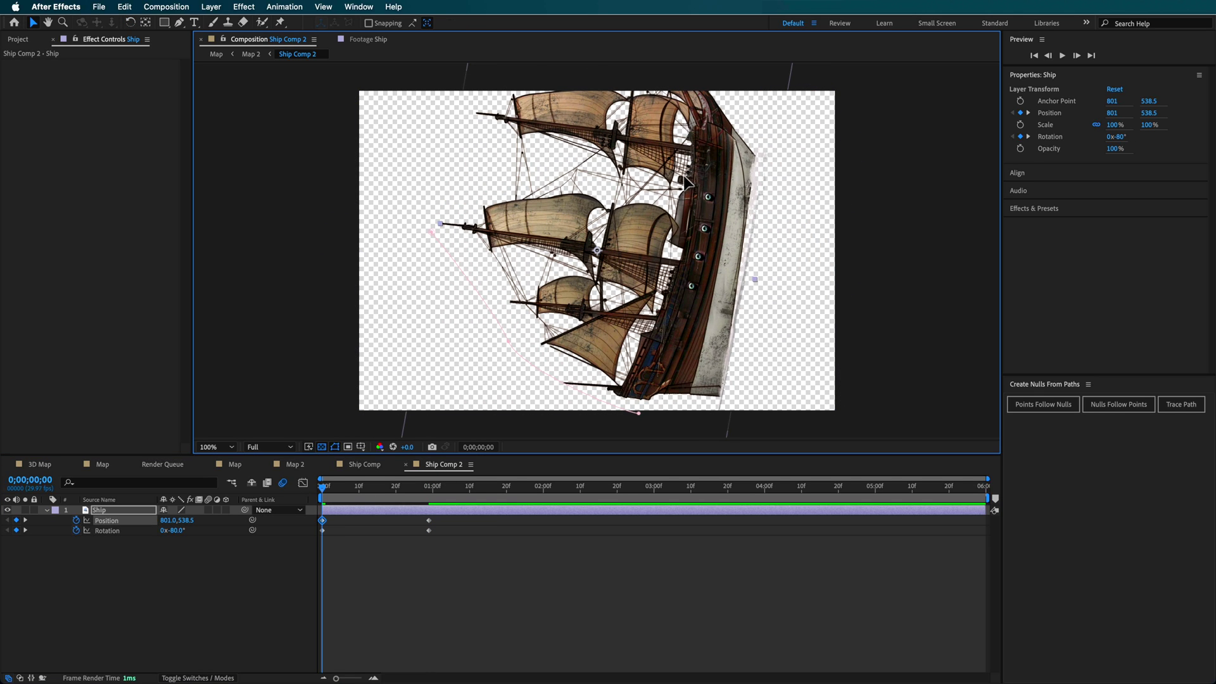
drag(688, 183, 596, 523)
drag(599, 577, 598, 596)
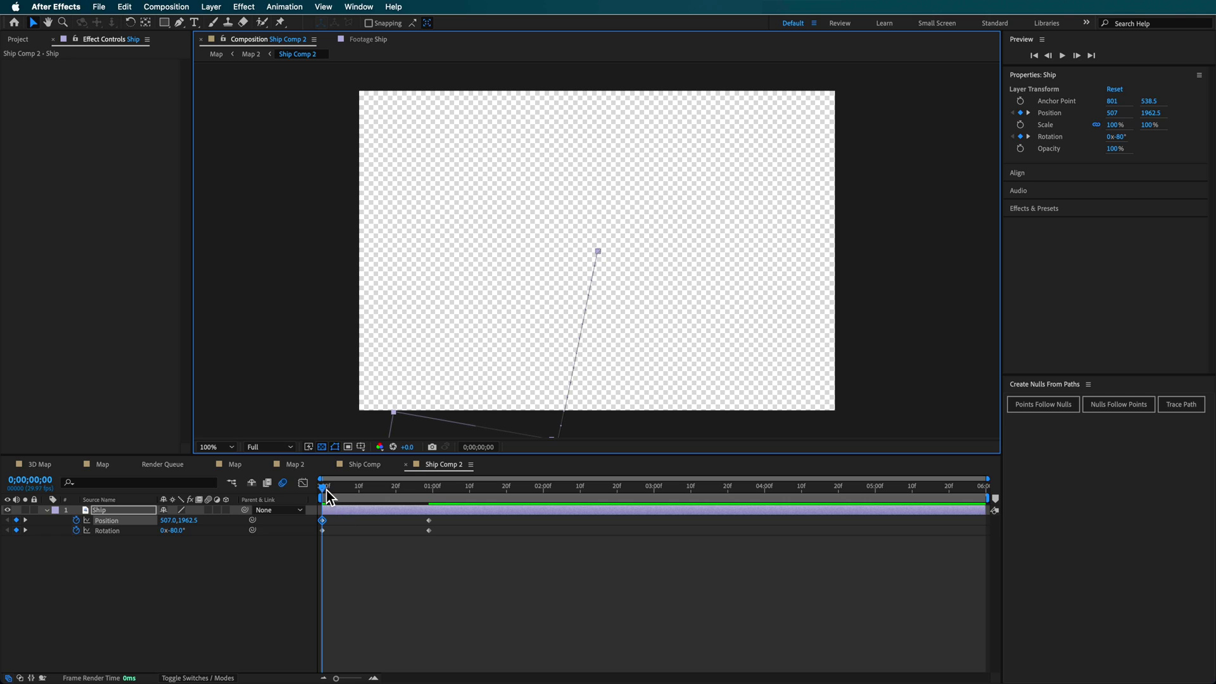
Move the Ship's first Rotation keyframe to about 0;00;00;15 and apply Easy Ease to all its Position and Rotation keyframes
click(209, 510)
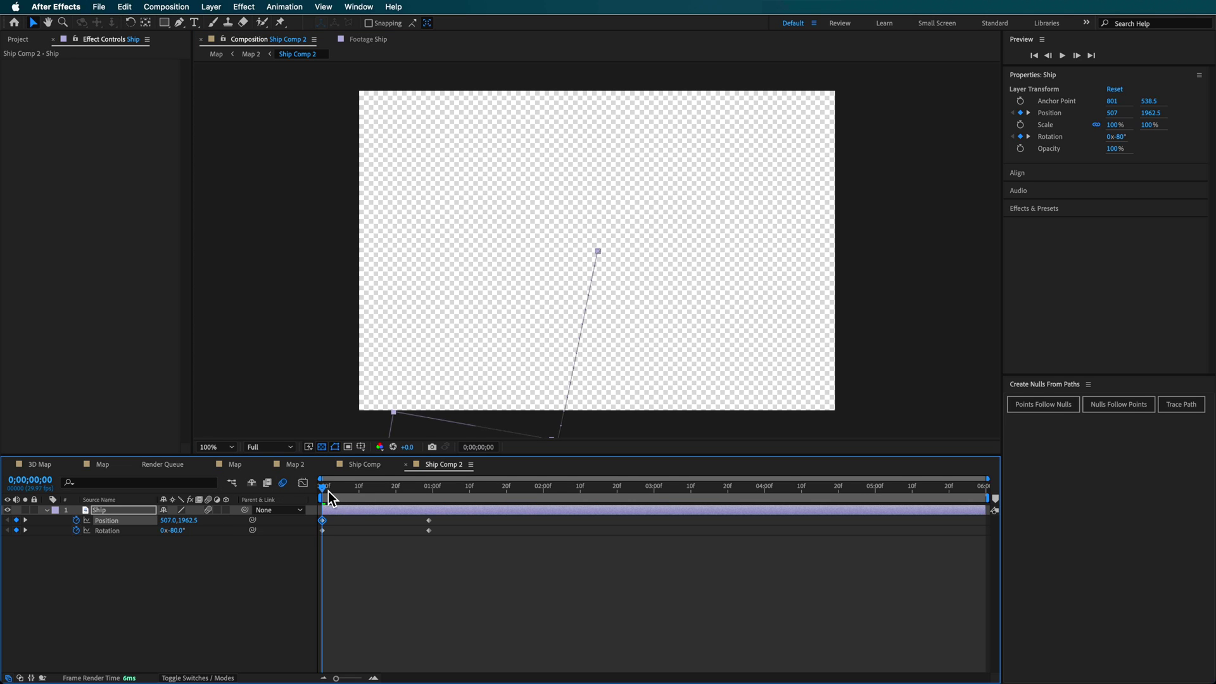
drag(355, 488, 382, 499)
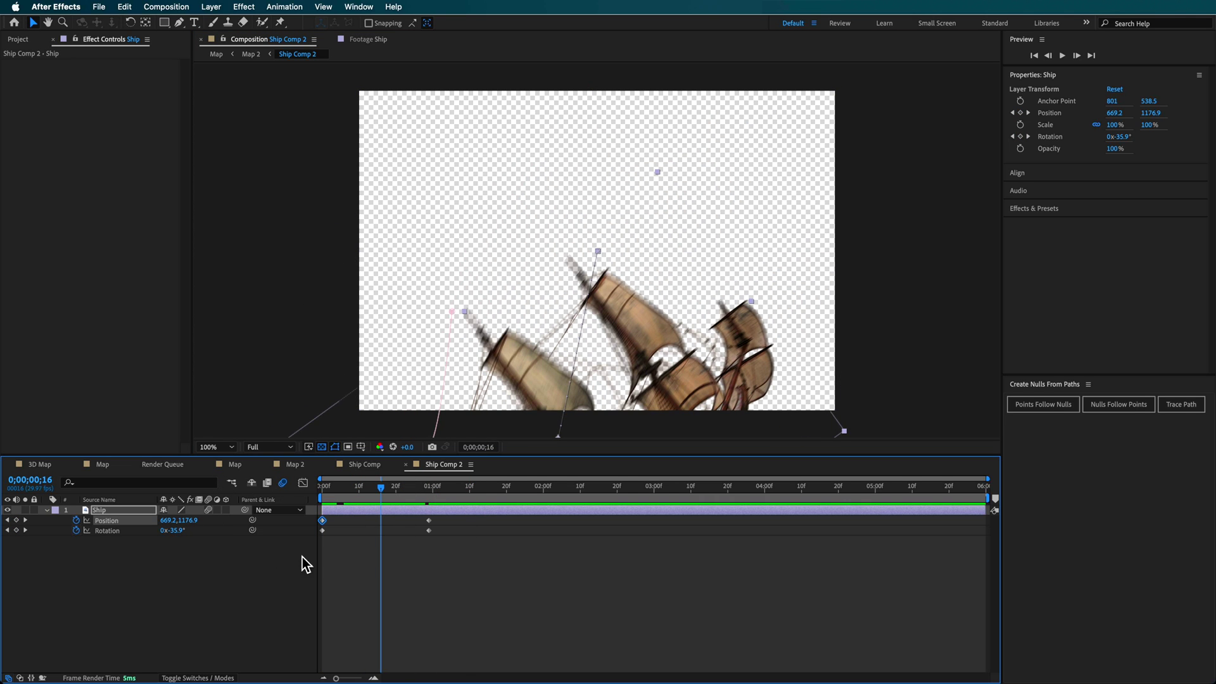
drag(322, 531, 438, 507)
click(389, 488)
click(445, 527)
right_click(322, 520)
mouse_move(410, 671)
click(511, 593)
click(326, 489)
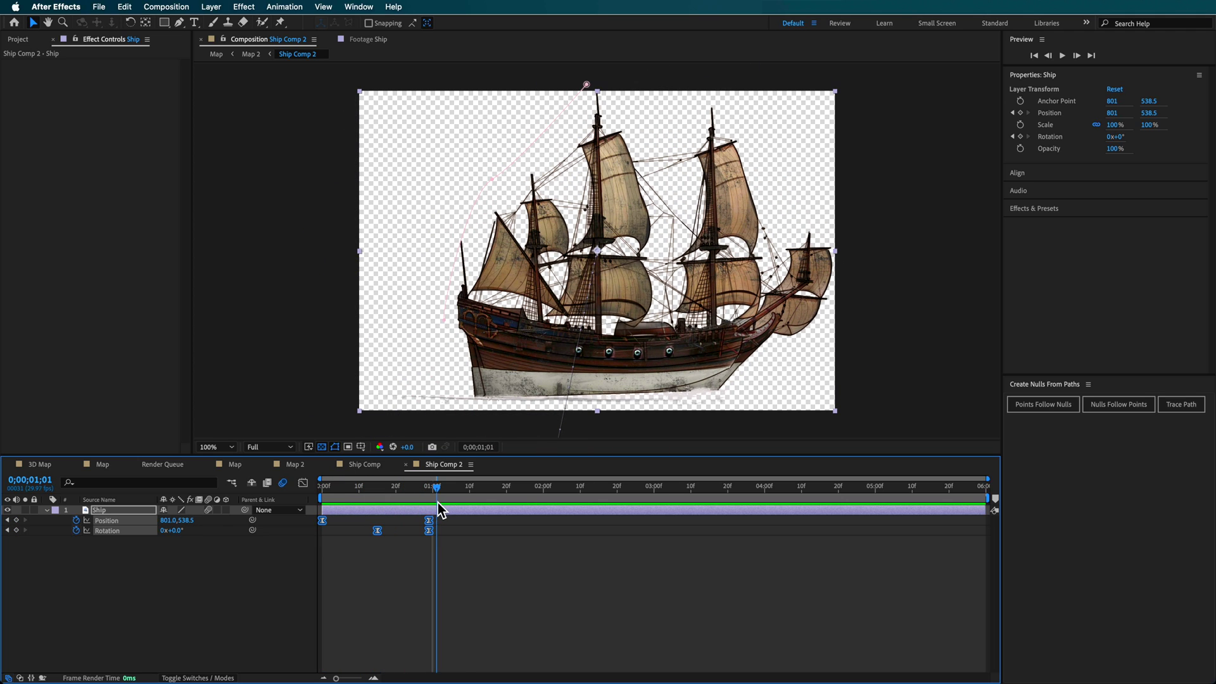
At 0;00;01;12, keyframe the Ship tilted to a rotation of 8° and lowered to position 807, 596.5
click(426, 599)
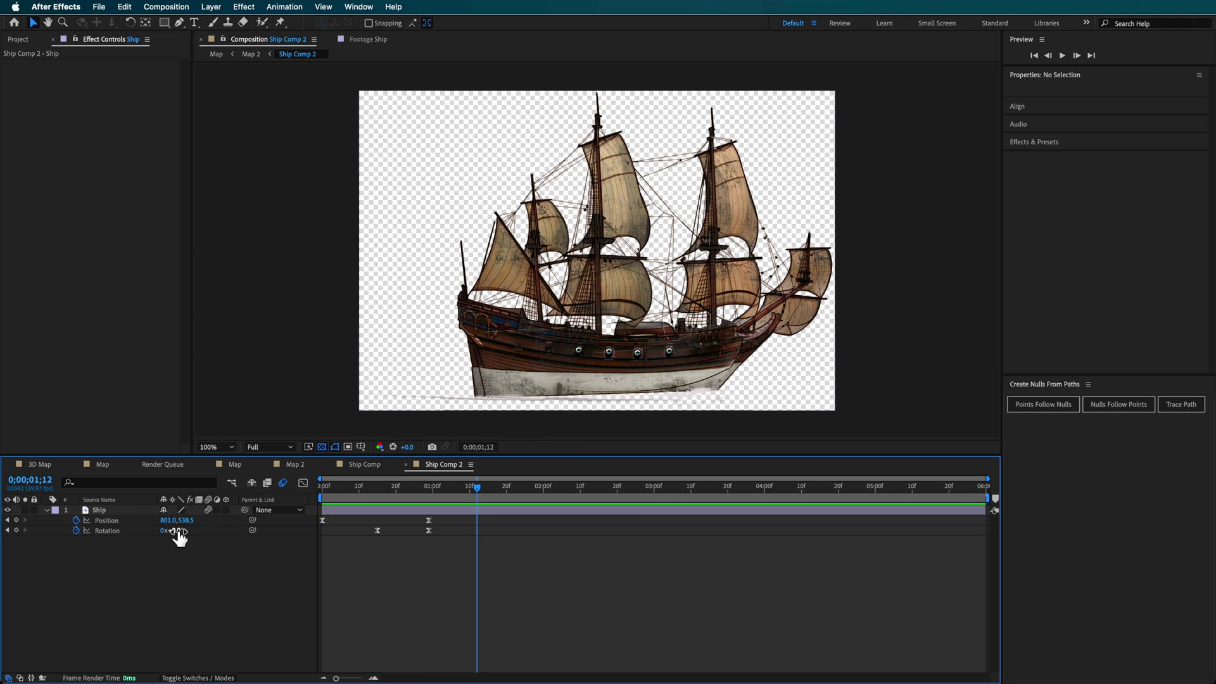
drag(180, 538, 186, 537)
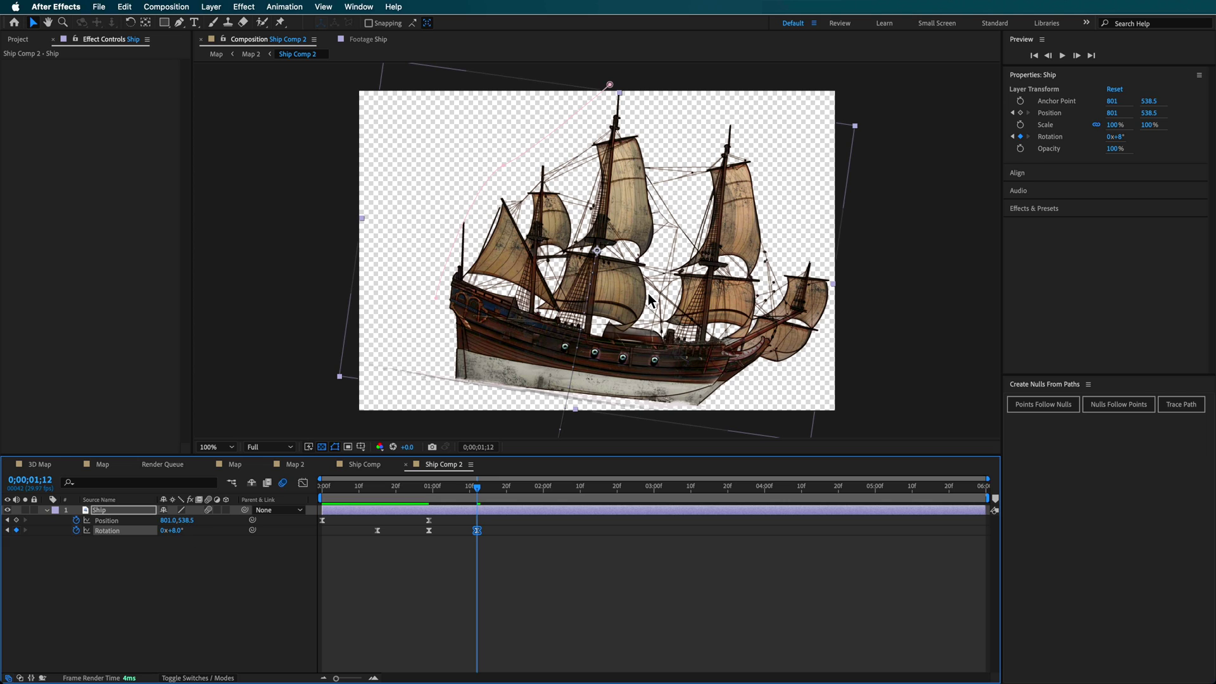
drag(648, 294, 650, 310)
At 0;00;02;25, keyframe the Ship with a rotation of -3° and position 807, 573.5
drag(437, 492, 635, 510)
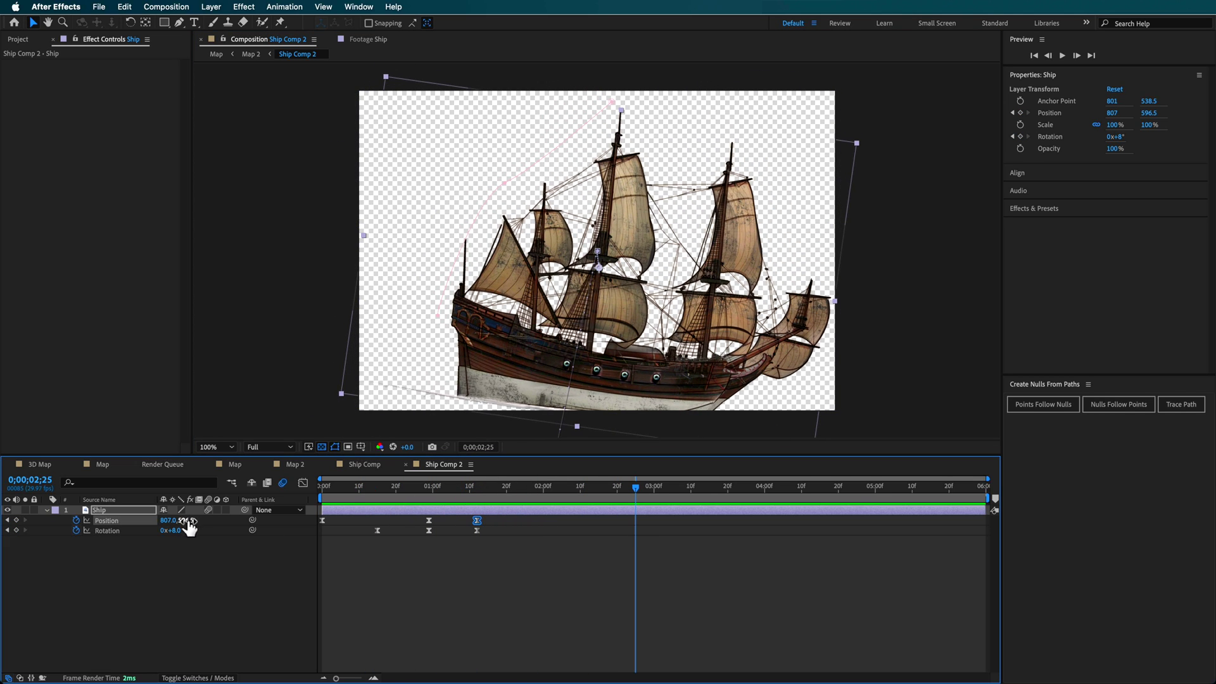
drag(188, 525, 171, 535)
drag(475, 490, 643, 512)
Copy the Ship's 8° tilt keyframes to about 0;00;05;28 and move the -3° pair to about 0;00;03;29
drag(491, 516, 470, 538)
key(super+c)
drag(797, 497, 978, 491)
key(super+v)
drag(810, 531, 763, 535)
Move the Ship's first 8° Position and Rotation keyframe pair to about 0;00;01;29 and preview from the start
drag(427, 496, 472, 539)
drag(477, 531, 540, 532)
drag(504, 492, 322, 492)
key(space)
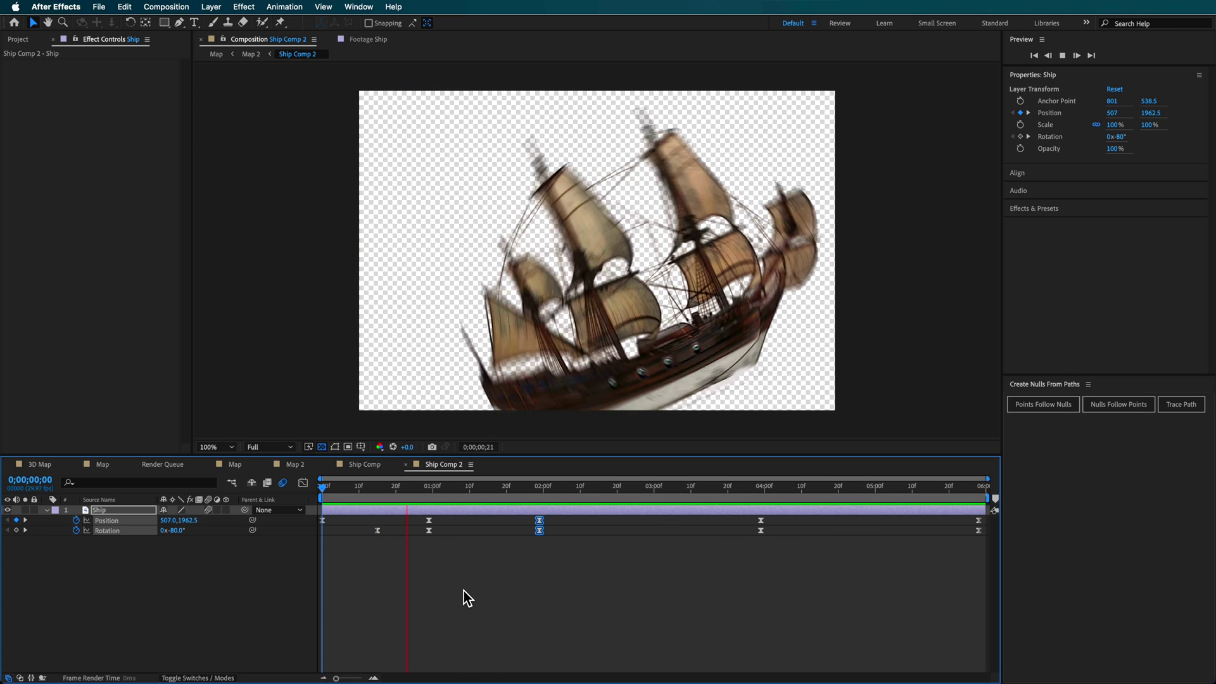
Move the first 8° keyframe pair back to about 0;00;01;11 and the first Rotation keyframe to about 0;00;00;11
click(367, 490)
drag(396, 497, 340, 532)
drag(380, 488, 457, 521)
drag(588, 543, 476, 538)
drag(451, 489, 366, 531)
Delete the Ship's Rotation keyframe at 0;00;00;29 and preview the entrance from the start
click(424, 495)
mouse_move(424, 495)
mouse_down()
mouse_move(478, 495)
mouse_move(431, 501)
mouse_up()
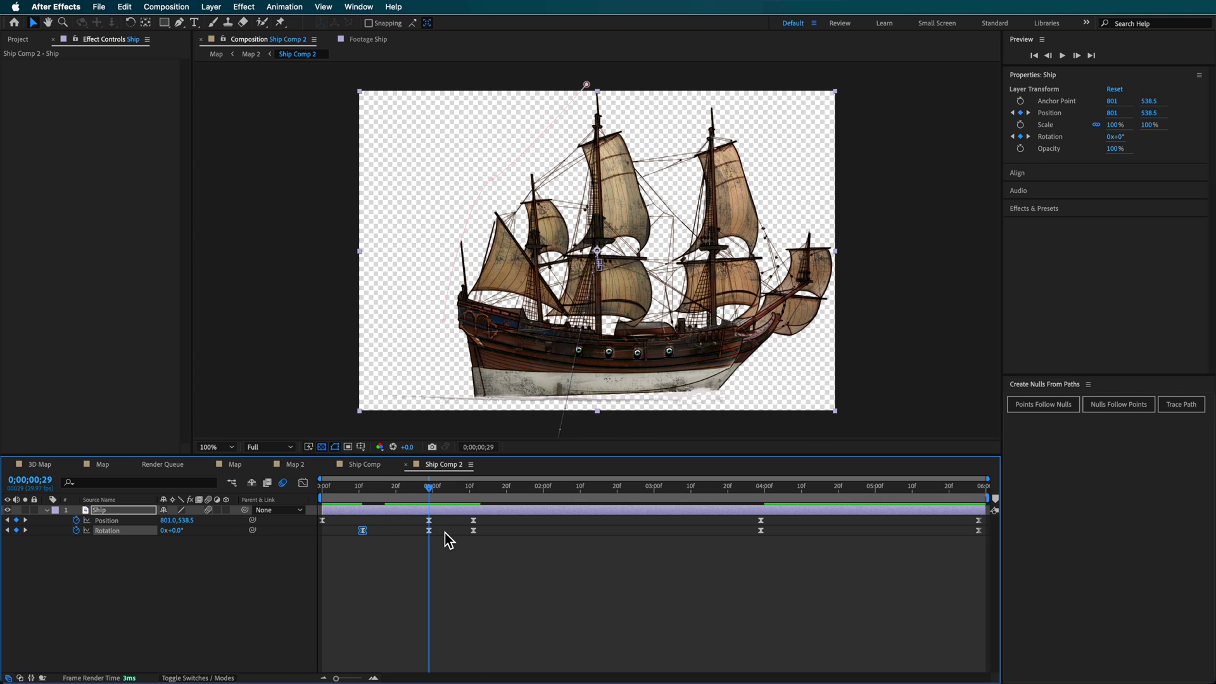
click(421, 540)
drag(430, 492, 297, 566)
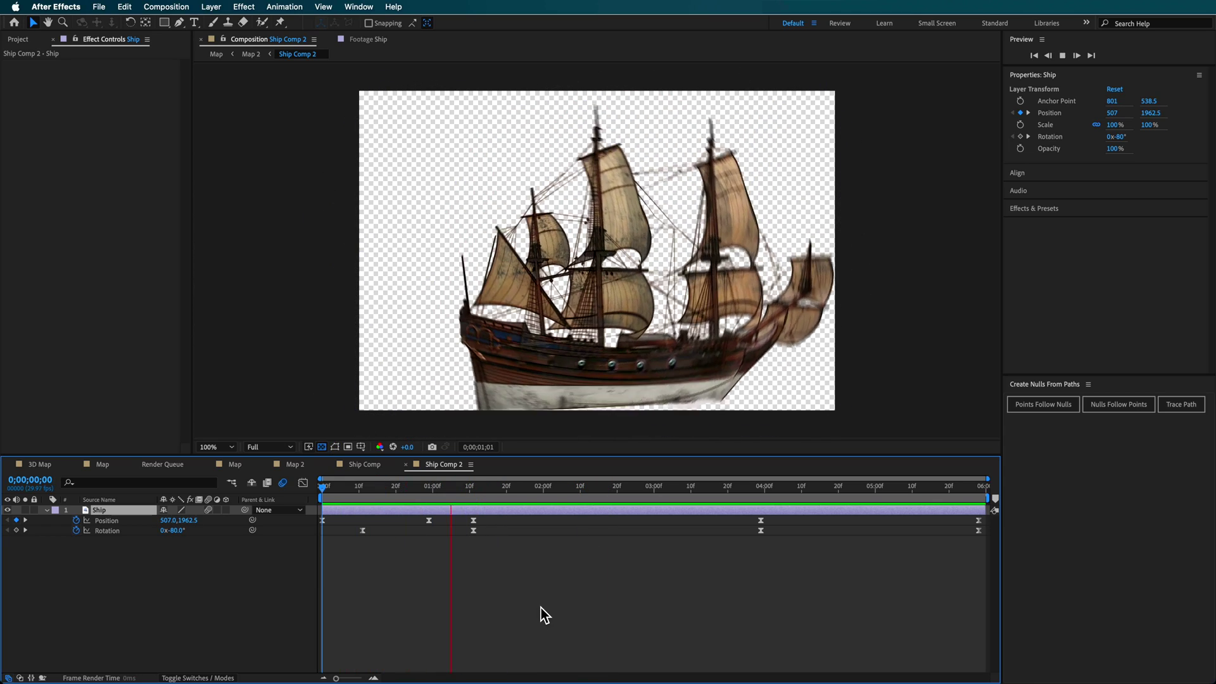
Move the Ship's -3° Position and Rotation keyframe pair to 0;00;03;05 and preview the rocking from the start
drag(792, 516, 672, 530)
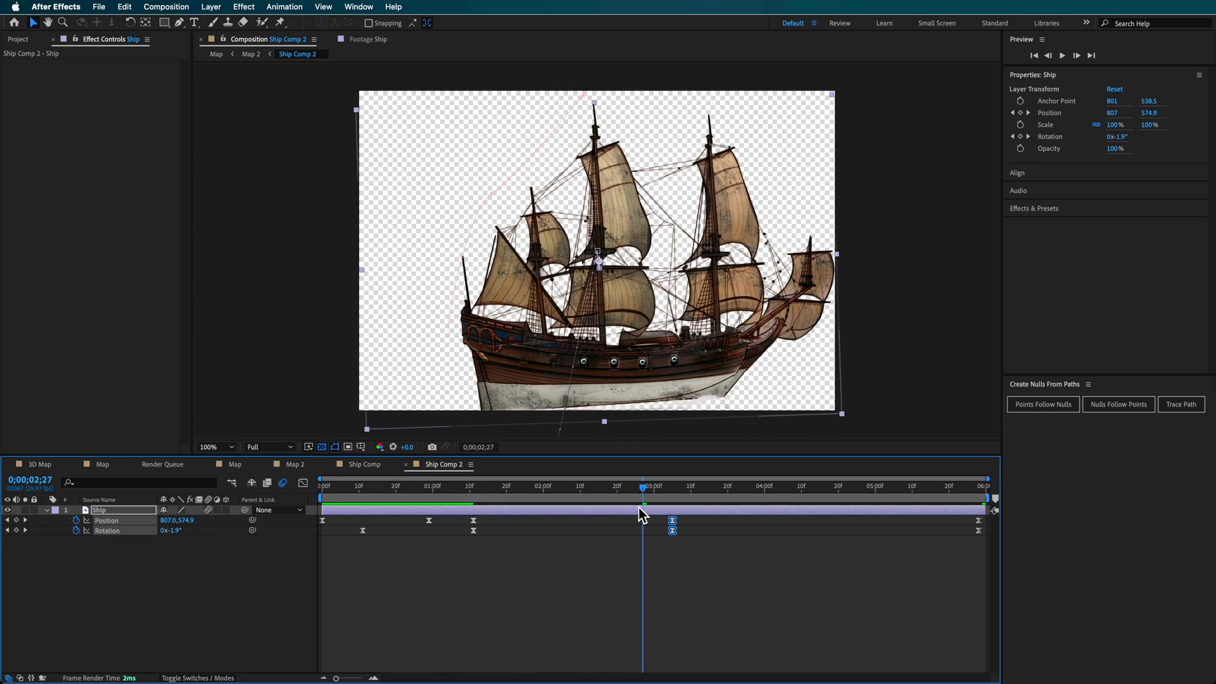
key(Home)
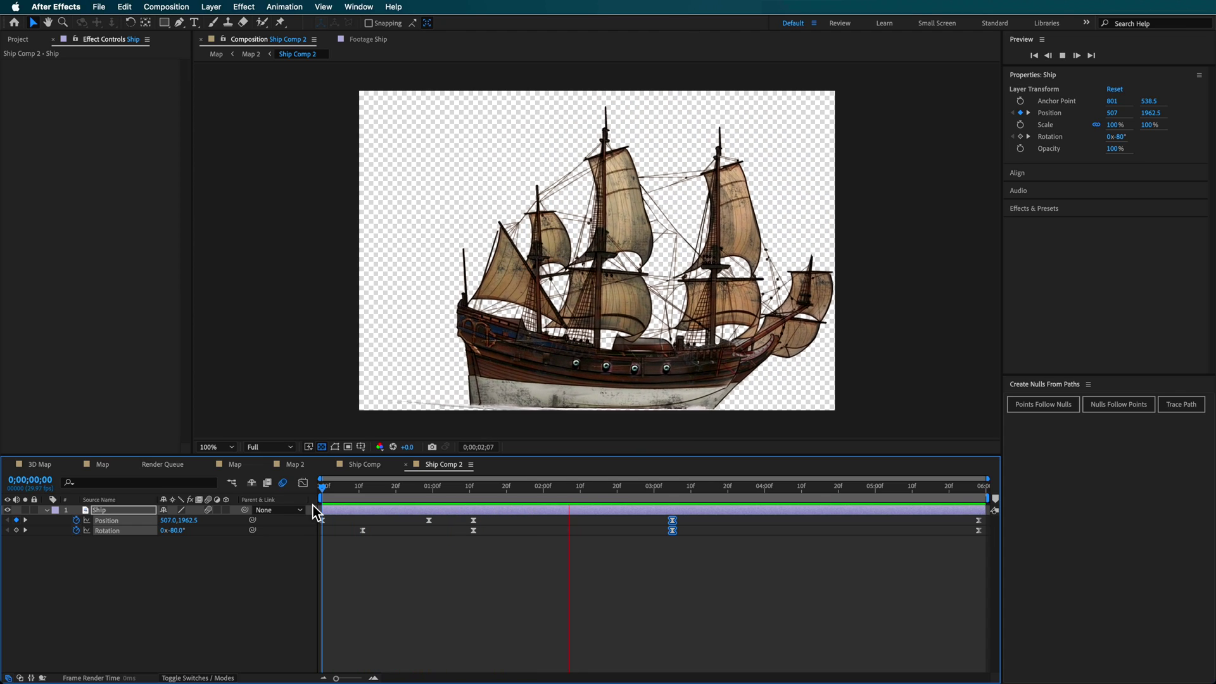
key(space)
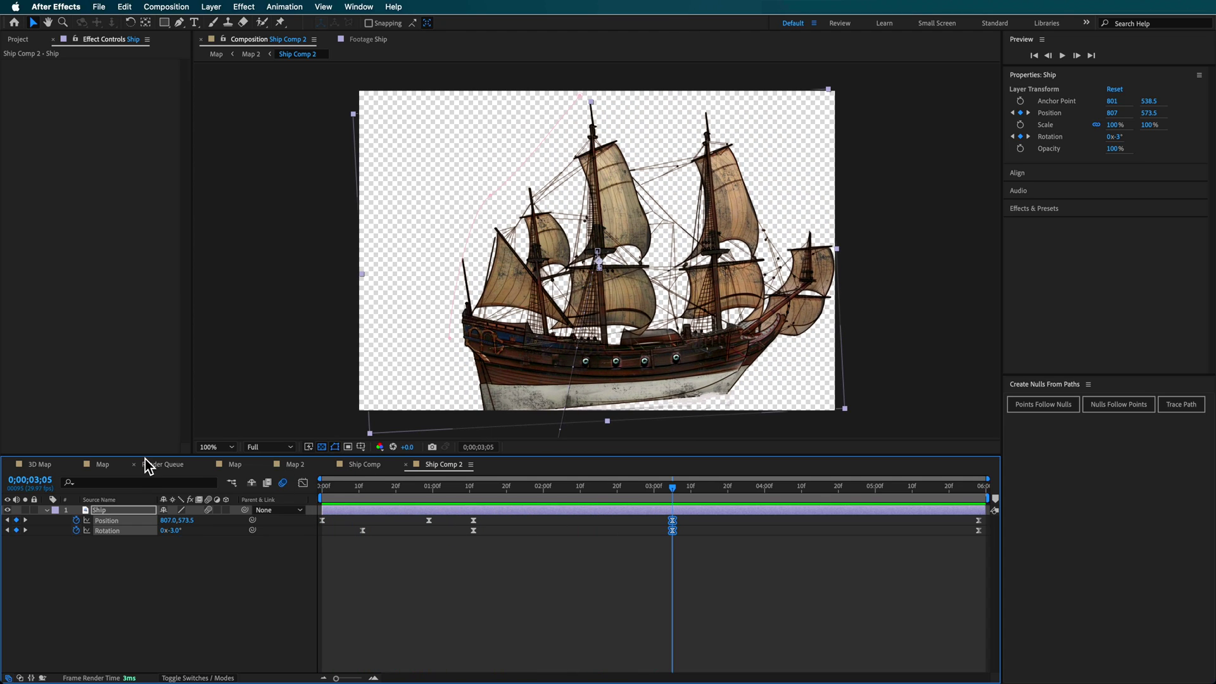
Check the ship in Map at 0;00;01;28, and in Map 2 raise Ship Comp 2 to position -30.6, 2.7, -79.8
click(297, 465)
click(237, 466)
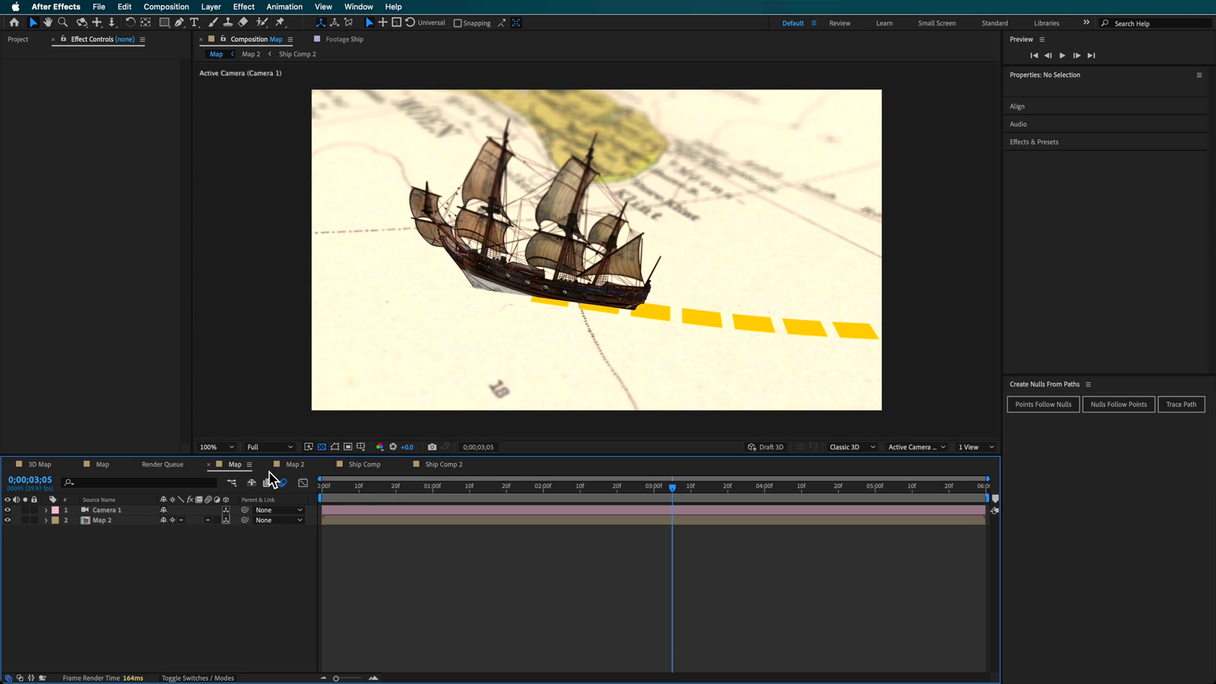
drag(351, 489, 537, 514)
click(368, 465)
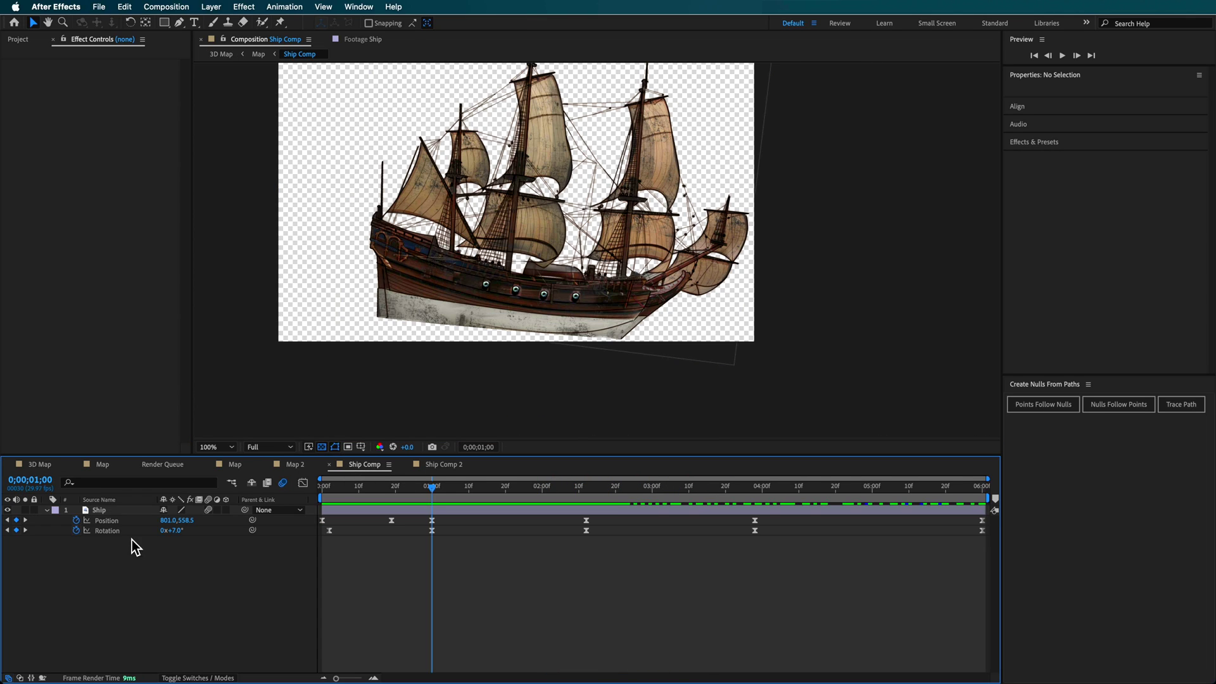
click(298, 464)
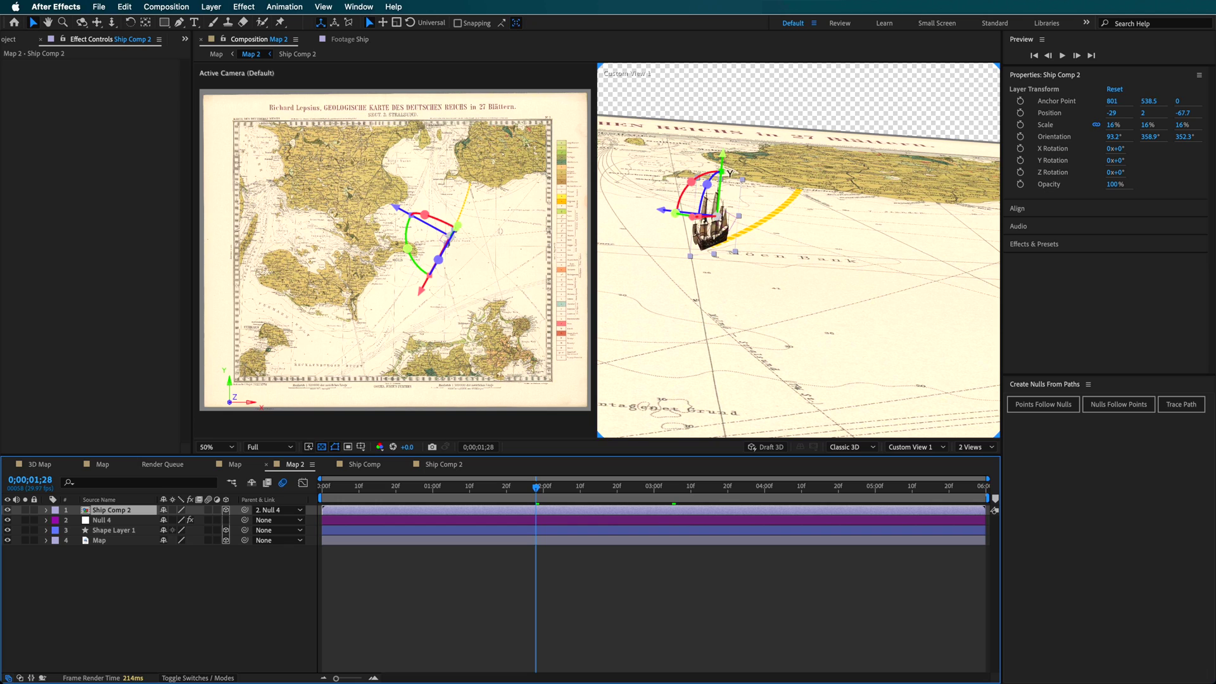
click(727, 167)
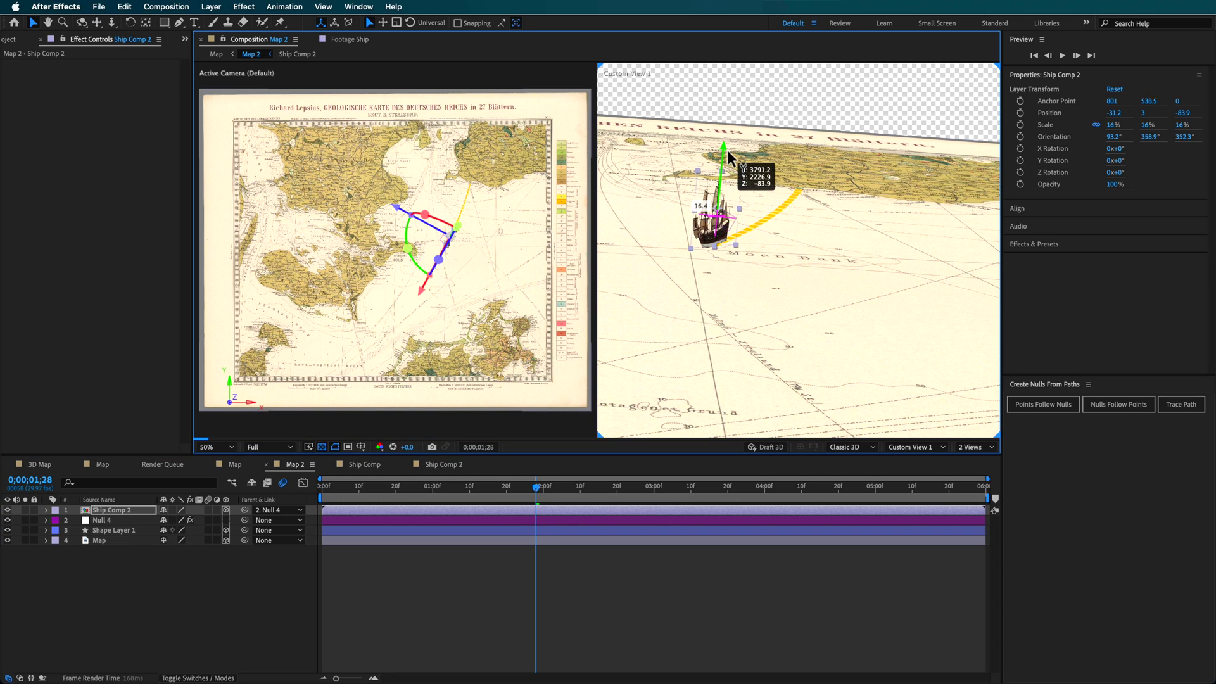
drag(727, 155, 729, 152)
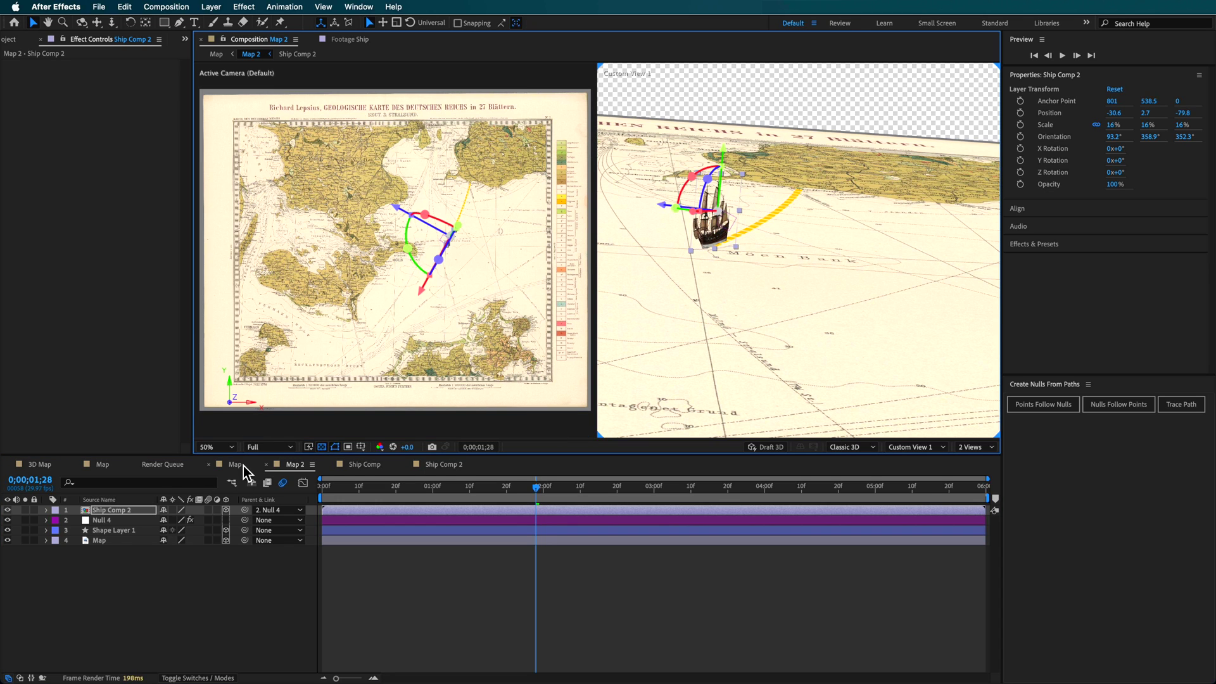
Review the ship's animation in the Map composition, and open the 3D Map composition and preview it from the start
click(234, 464)
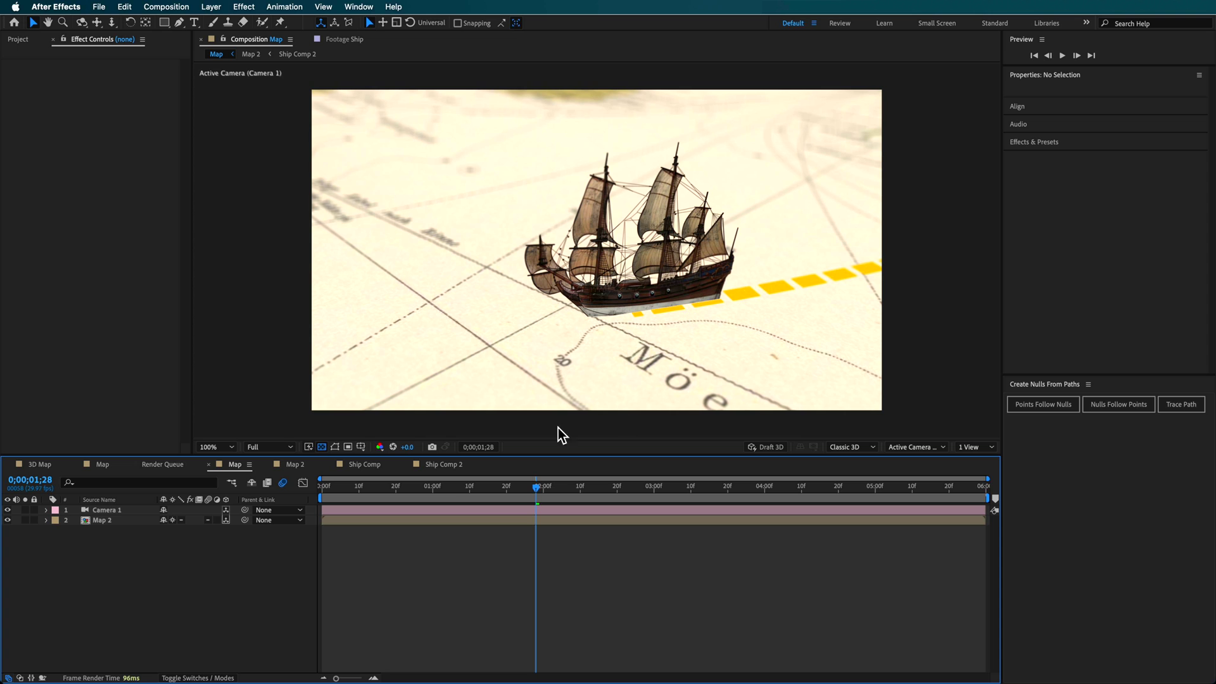
drag(560, 489, 949, 497)
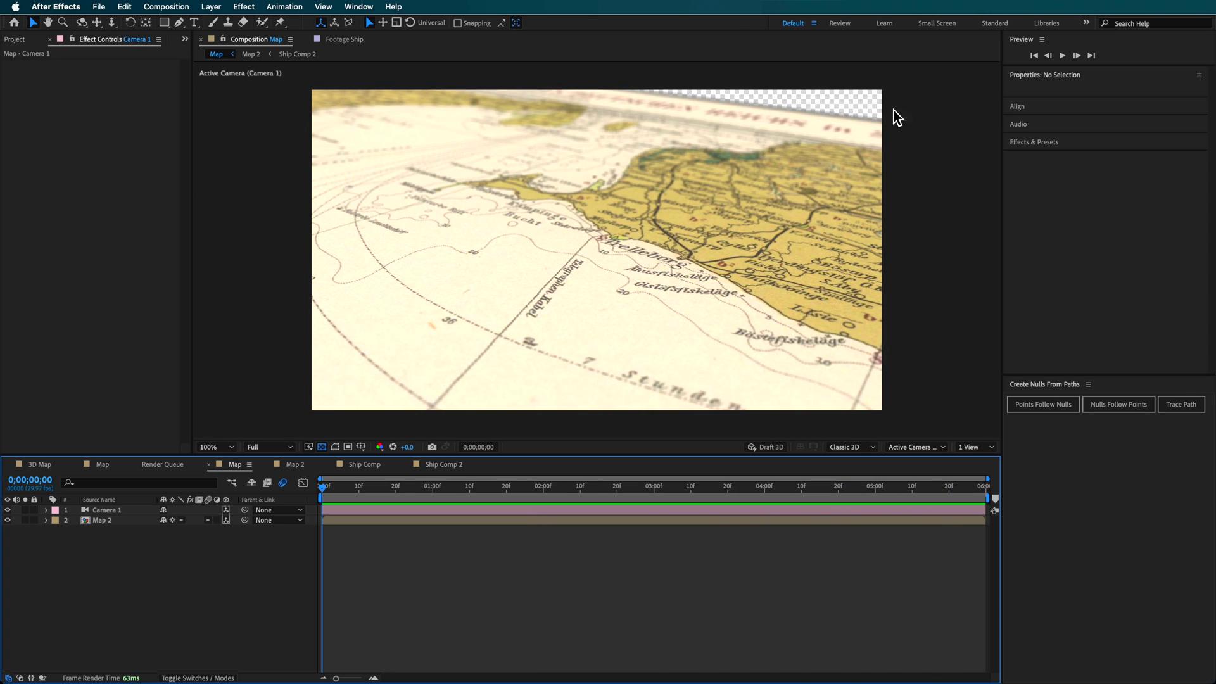
drag(344, 482, 285, 502)
click(40, 466)
key(space)
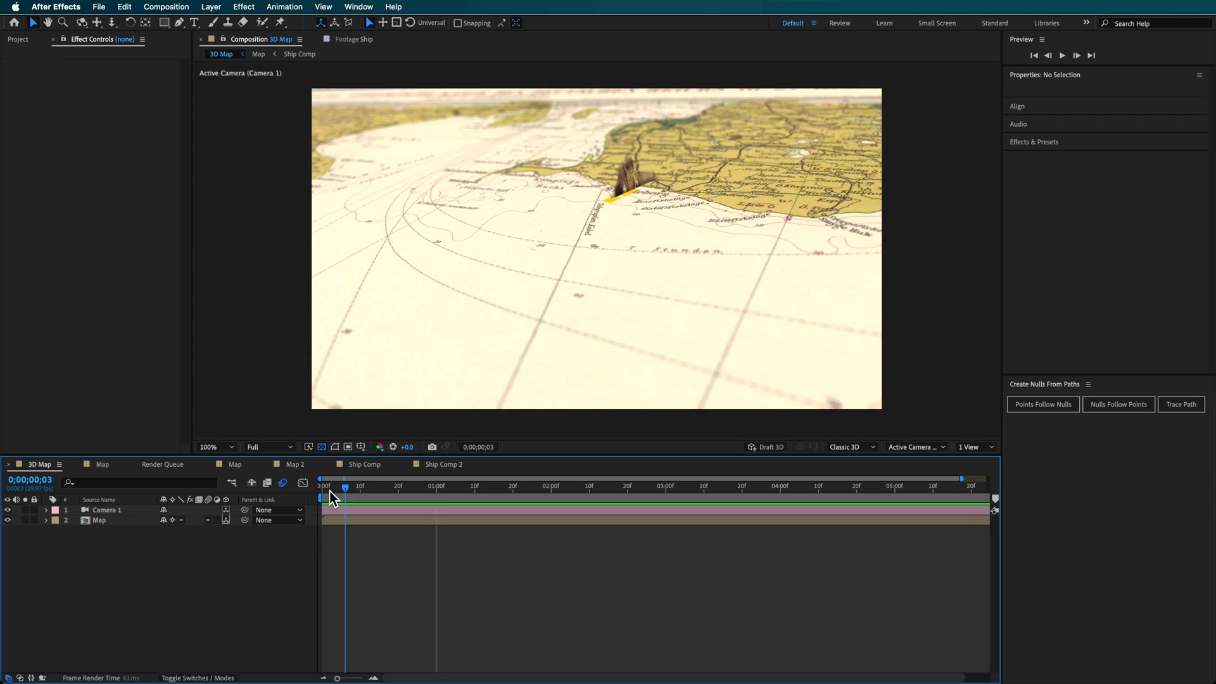